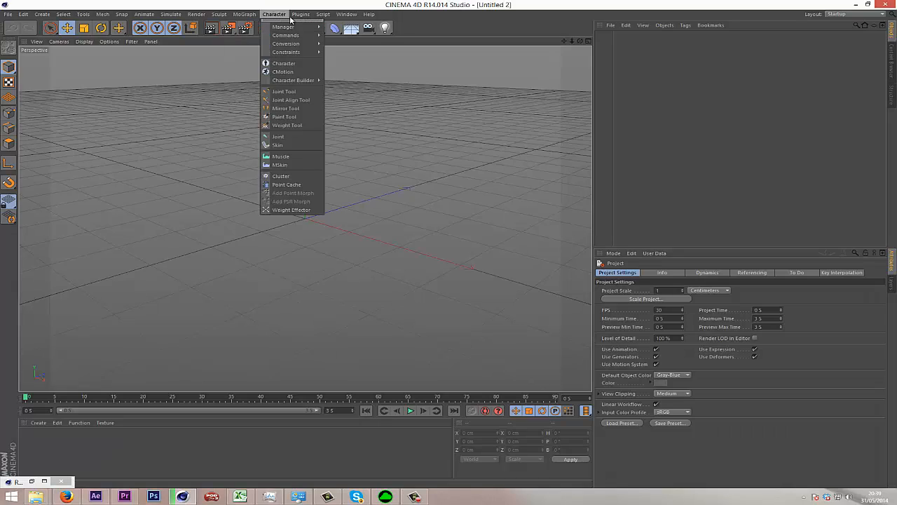
pyautogui.click(308, 12)
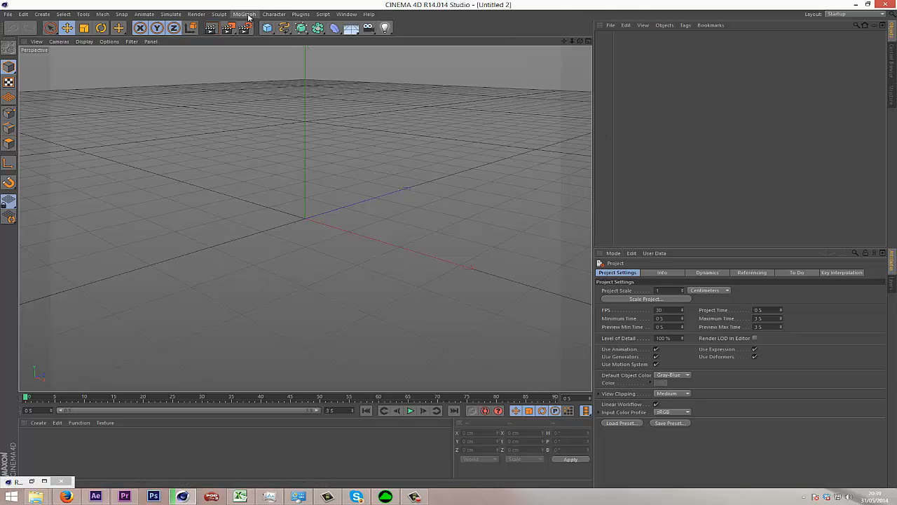
pyautogui.click(301, 14)
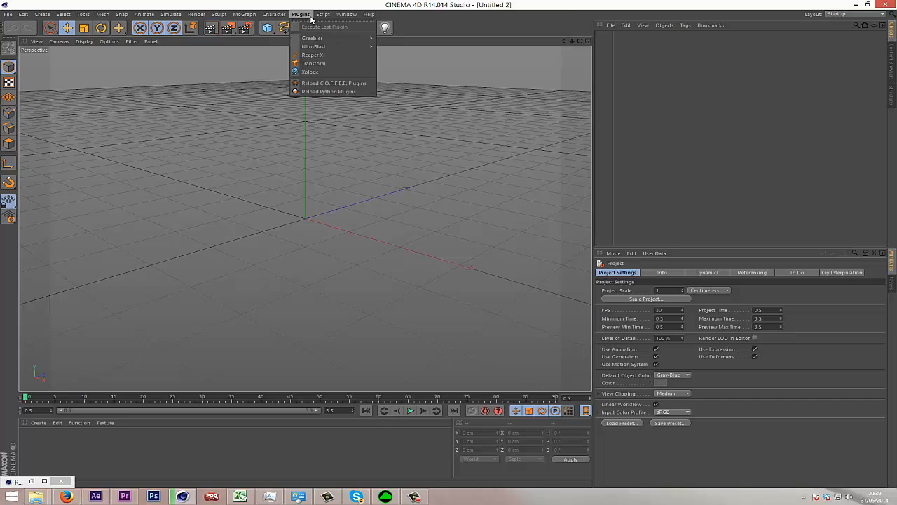
pyautogui.moveTo(316, 40)
pyautogui.click(566, 66)
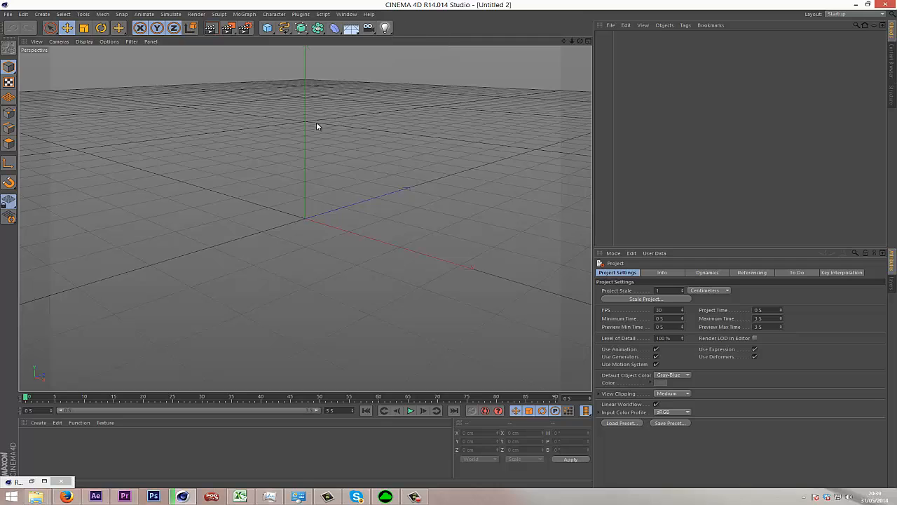
# Add a light to the scene and set its shadow type to Shadow Maps (Soft).
pyautogui.click(384, 28)
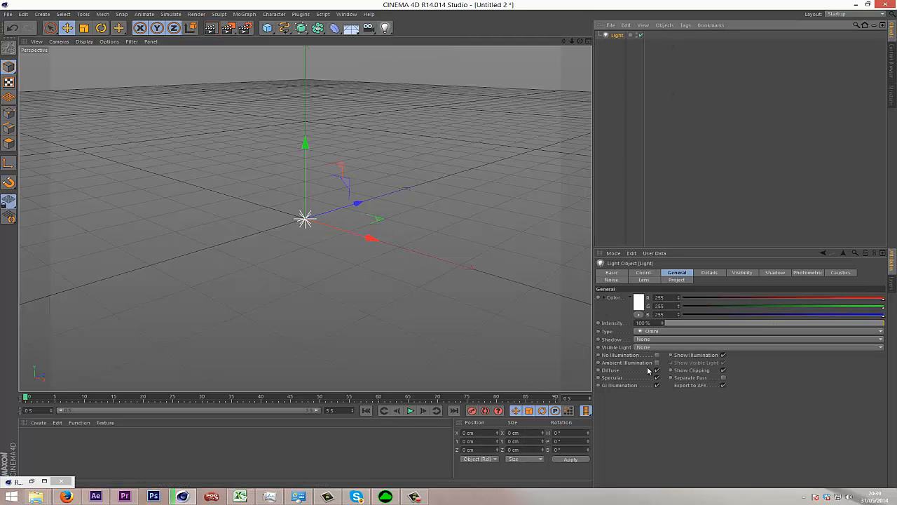
pyautogui.click(650, 340)
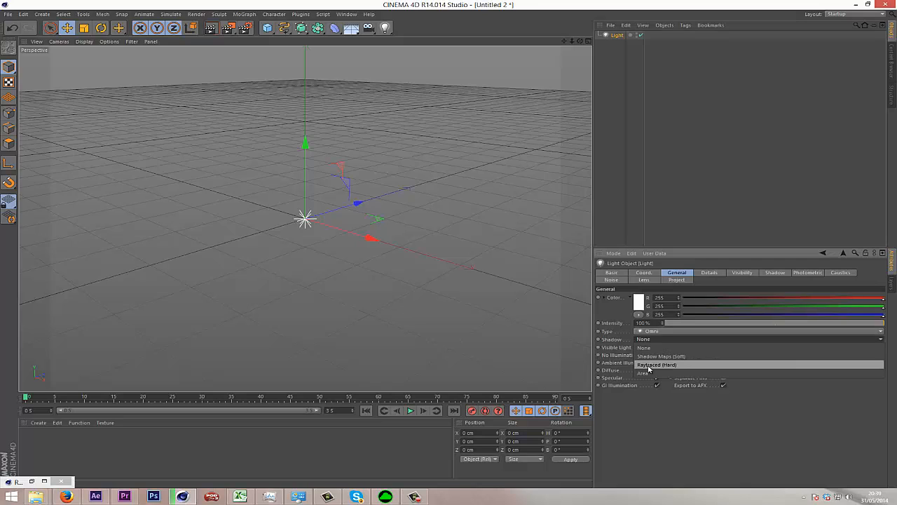
pyautogui.click(662, 357)
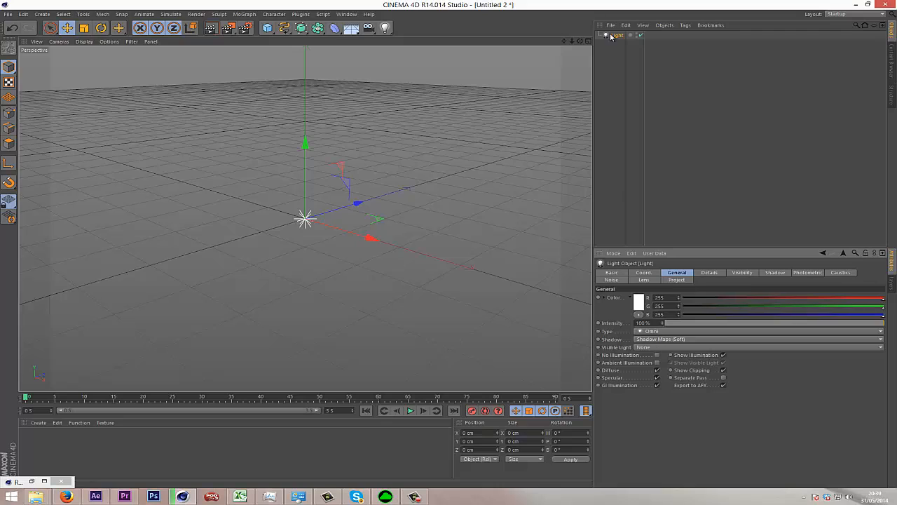
pyautogui.click(639, 340)
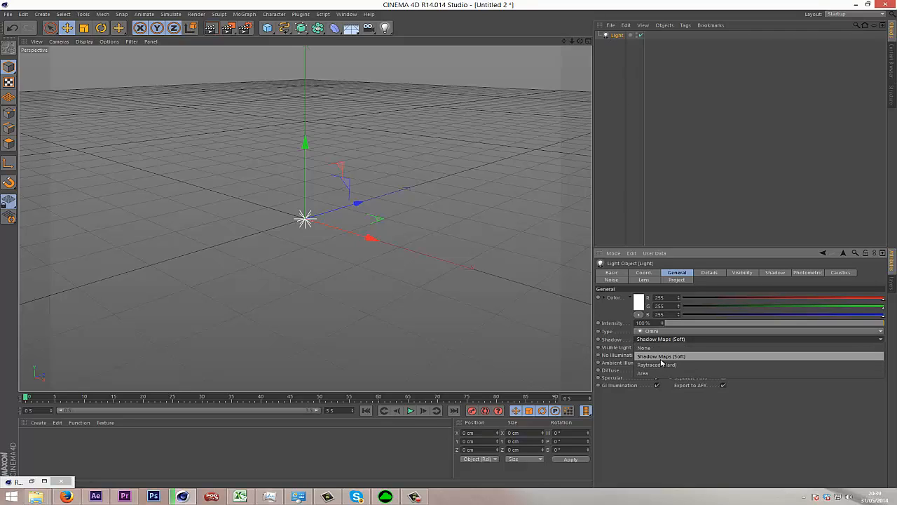
pyautogui.click(239, 19)
# Add a MoGraph Cloner with the light as its child and set its mode to Radial.
pyautogui.click(244, 14)
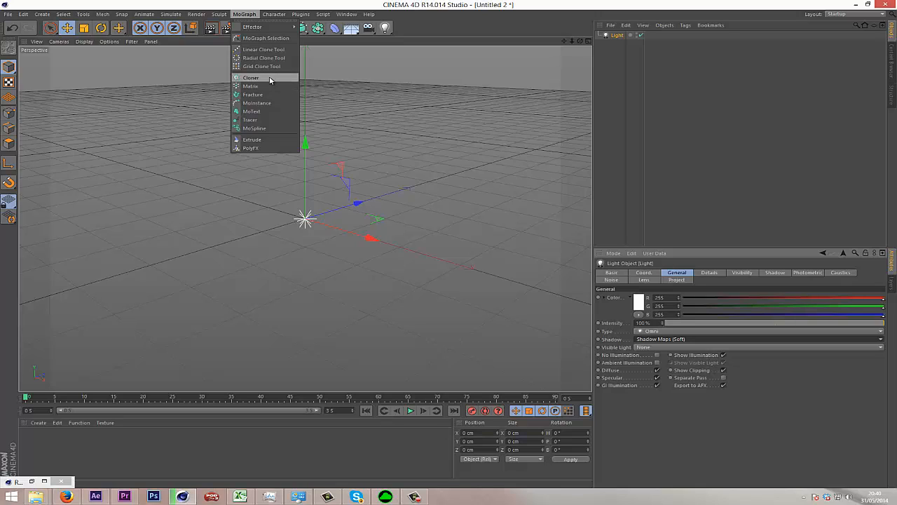
pyautogui.click(250, 77)
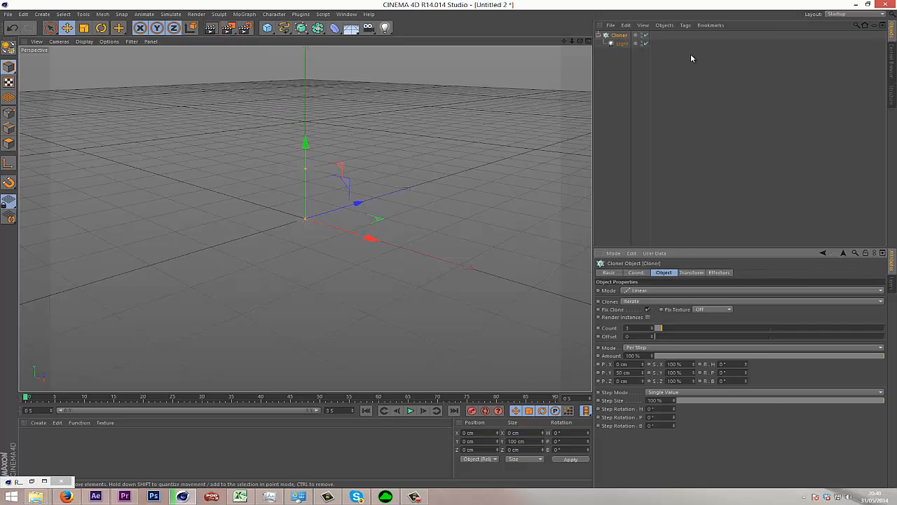
pyautogui.click(597, 35)
pyautogui.click(645, 290)
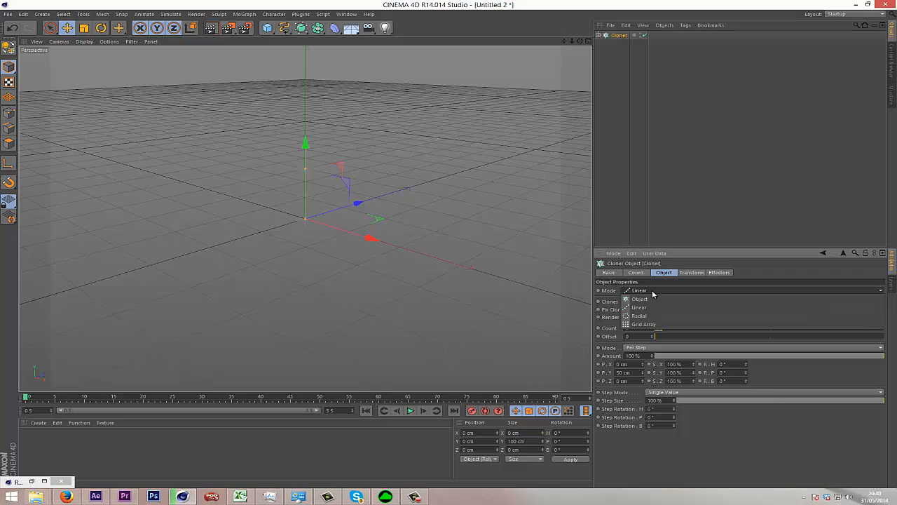
pyautogui.click(667, 316)
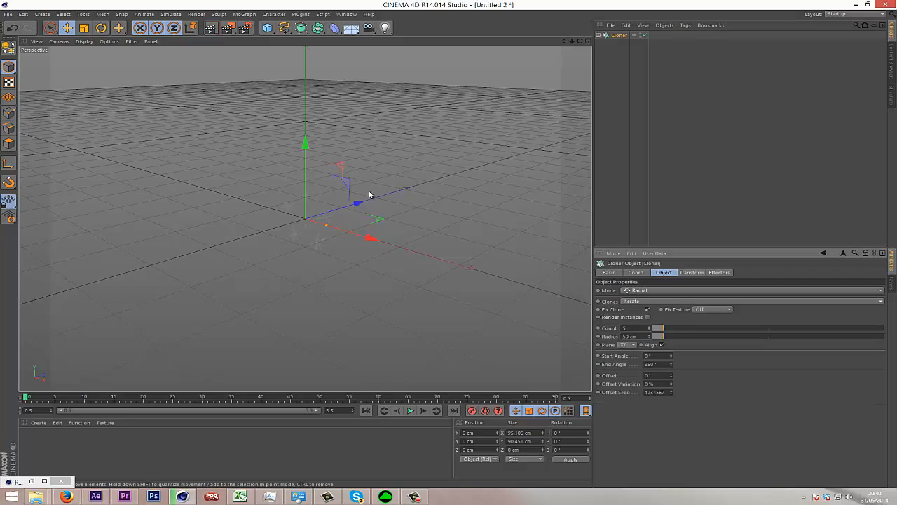
# Give the cloner 5 clones and a 175 cm radius, and move it along Z to about -135 cm.
pyautogui.moveTo(357, 203)
pyautogui.mouseDown()
pyautogui.moveTo(316, 224)
pyautogui.moveTo(354, 220)
pyautogui.mouseUp()
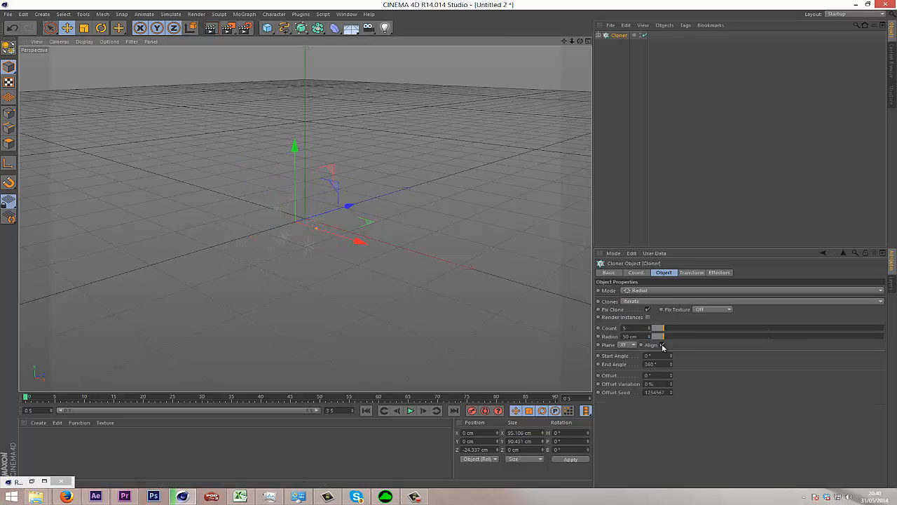
pyautogui.moveTo(680, 340); pyautogui.dragTo(694, 352)
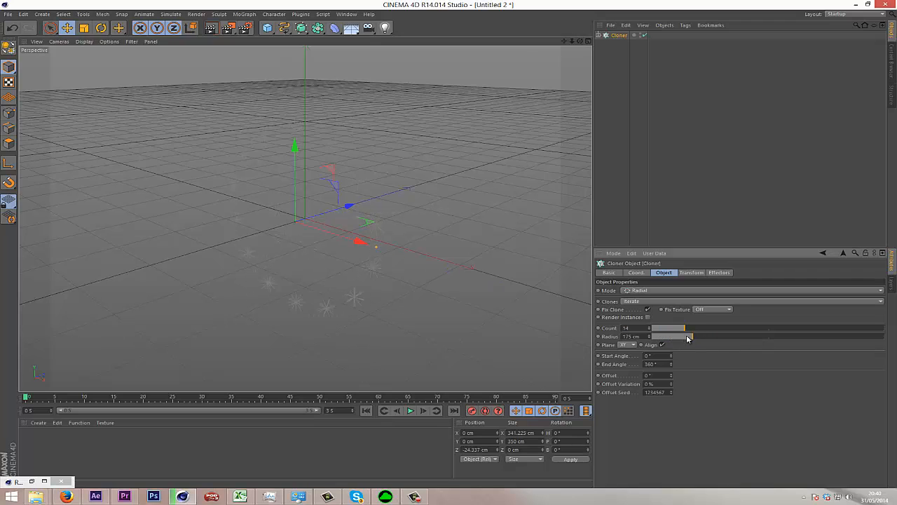
pyautogui.moveTo(351, 204); pyautogui.dragTo(291, 249)
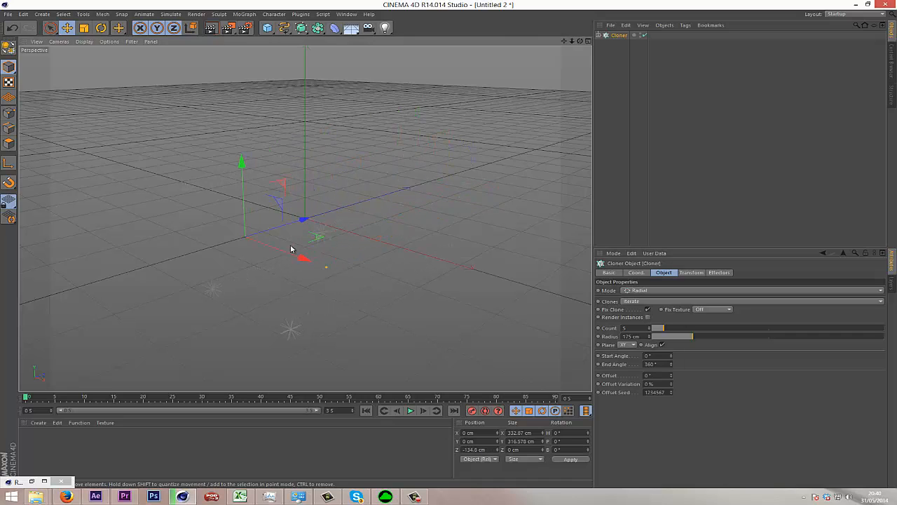
# Set the cloner's pitch rotation to 90° and raise it to about 202 cm on Y.
pyautogui.click(636, 272)
pyautogui.click(728, 298)
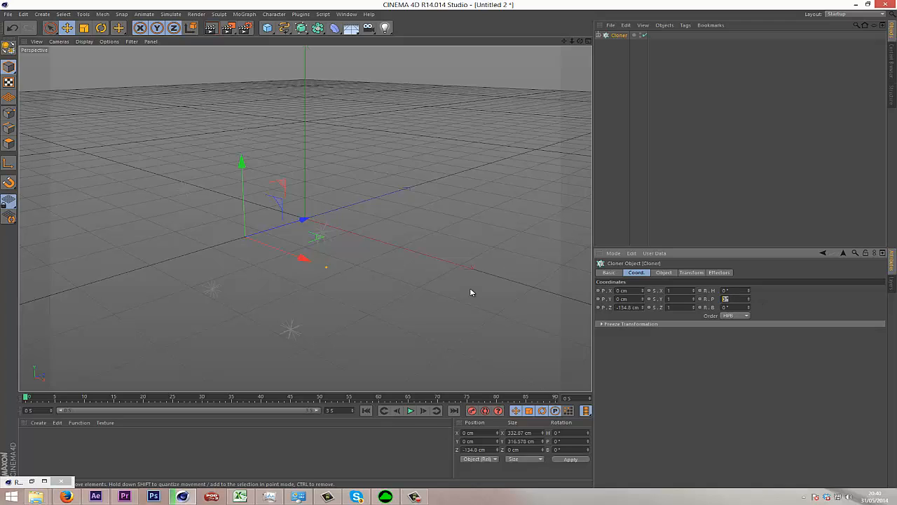
pyautogui.write('90')
pyautogui.press('Return')
pyautogui.click(663, 272)
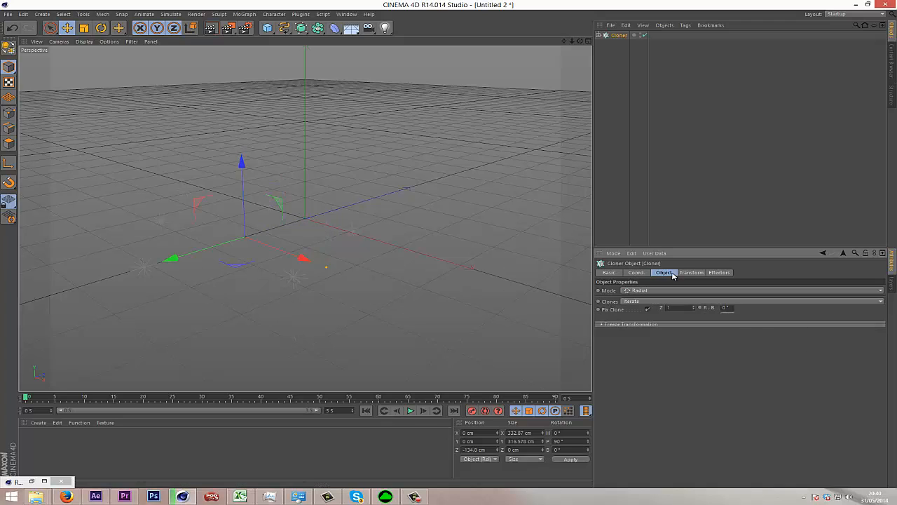
pyautogui.moveTo(243, 155); pyautogui.dragTo(238, 45)
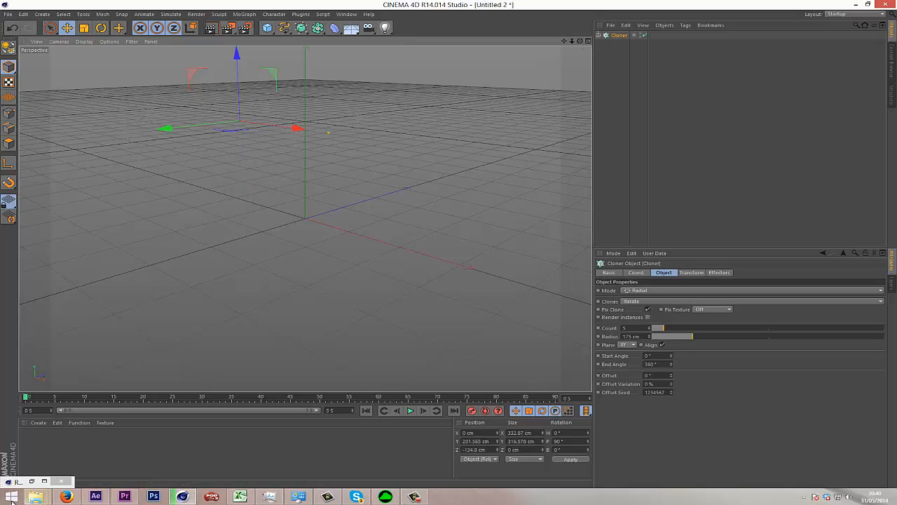
# Switch to File Explorer and open the Logo Ais folder inside Graphics on the Data (E:) drive.
pyautogui.moveTo(31, 499)
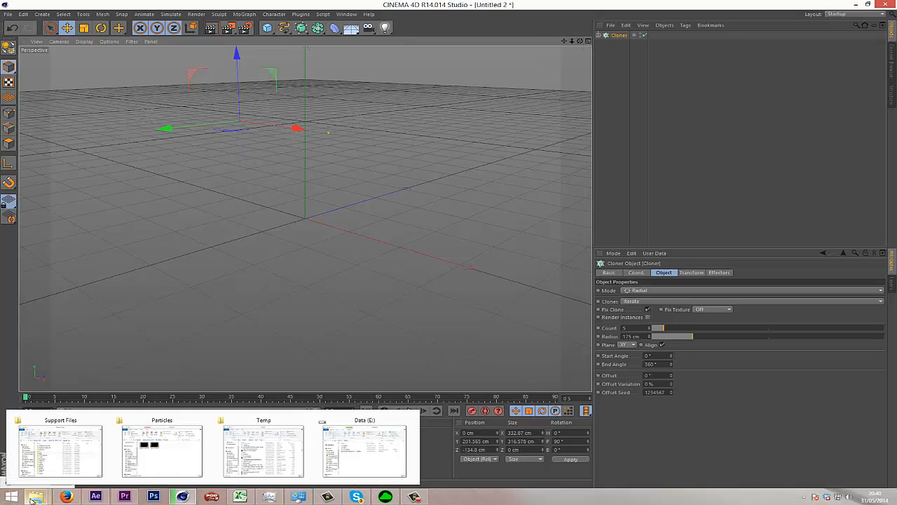
pyautogui.click(21, 456)
pyautogui.click(547, 316)
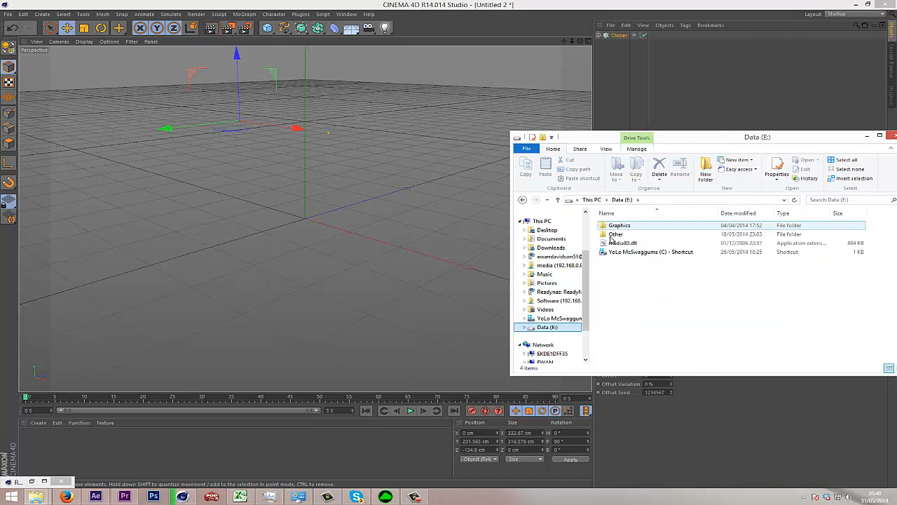
pyautogui.doubleClick(619, 225)
pyautogui.doubleClick(638, 275)
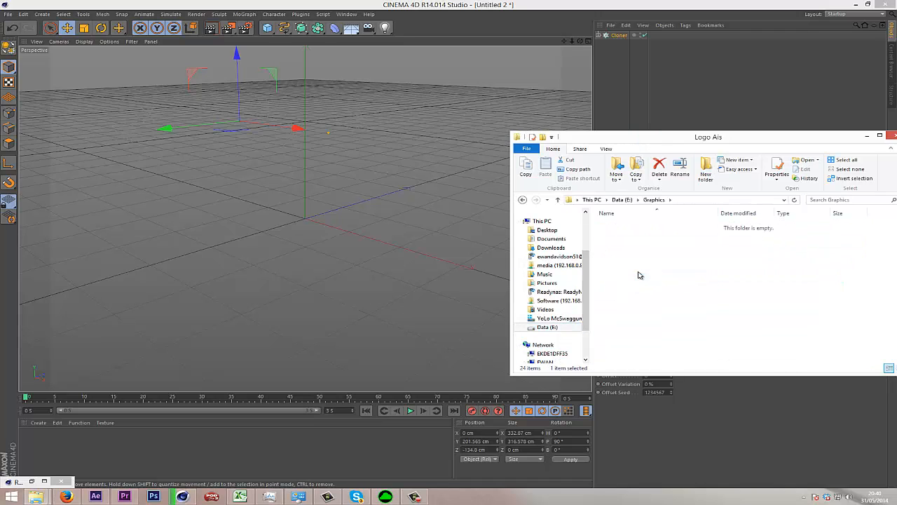
# Find the Synergy AI file and import it into Cinema 4D with splines connected.
pyautogui.scroll(-5, 671, 289)
pyautogui.scroll(2, 671, 289)
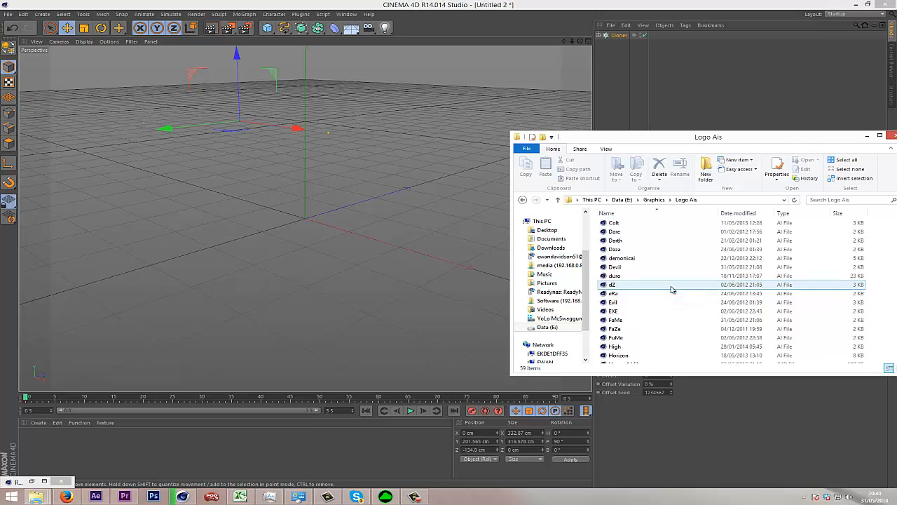
pyautogui.scroll(3, 672, 289)
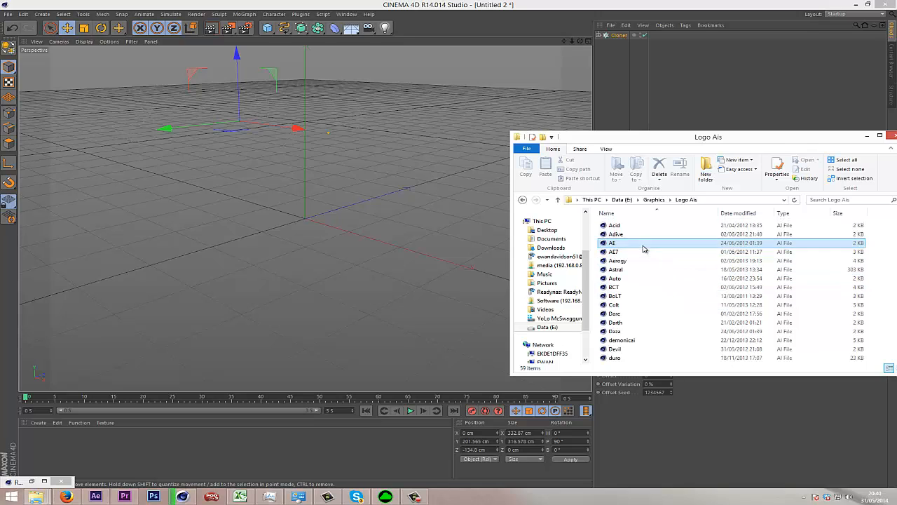
pyautogui.press('s')
pyautogui.click(652, 241)
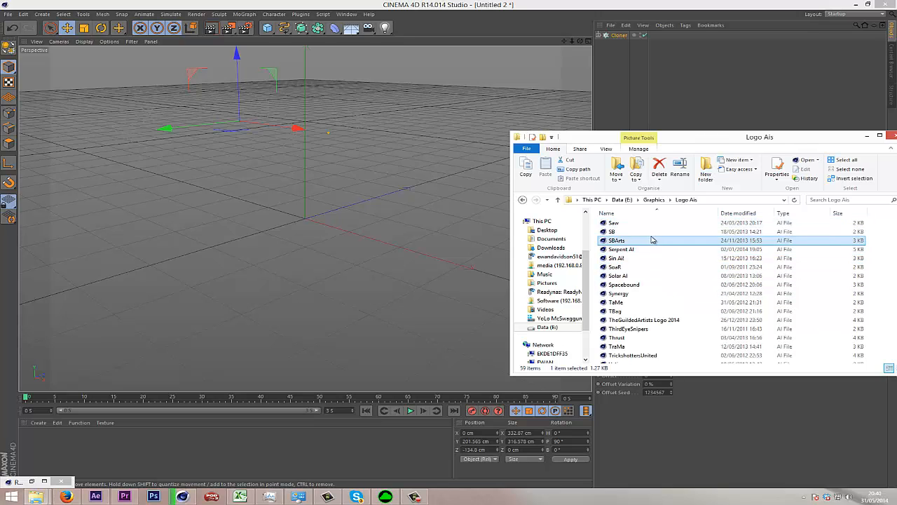
pyautogui.click(652, 233)
pyautogui.click(641, 294)
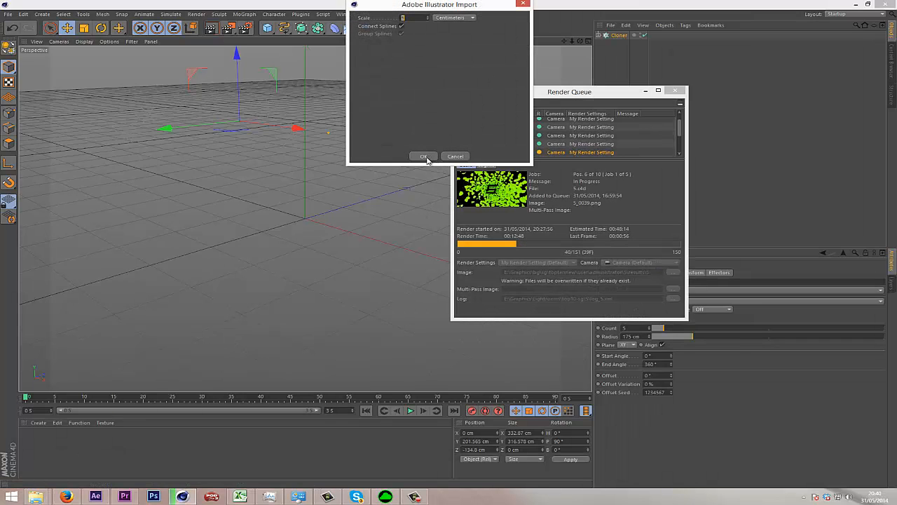
pyautogui.click(424, 157)
pyautogui.click(645, 91)
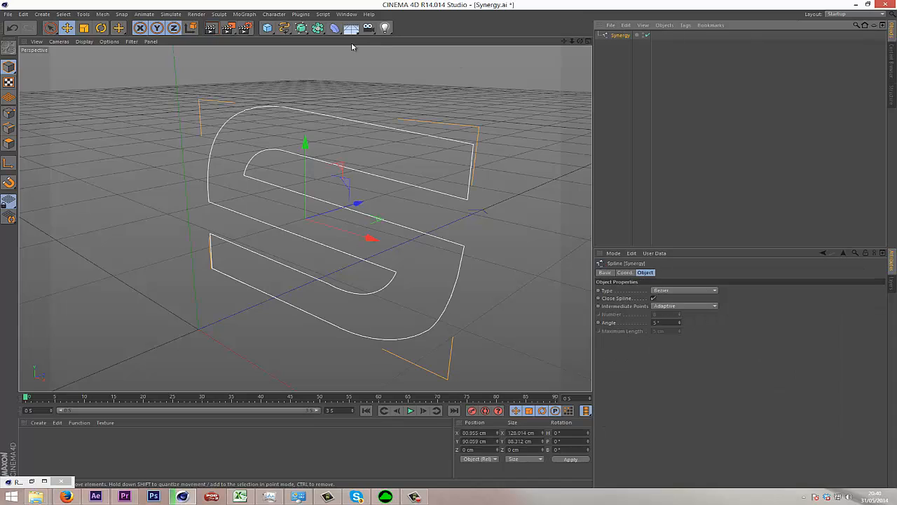
# Put the Synergy spline in an Extrude NURBS and set its Z movement to 38 cm.
pyautogui.click(317, 27)
pyautogui.click(396, 37)
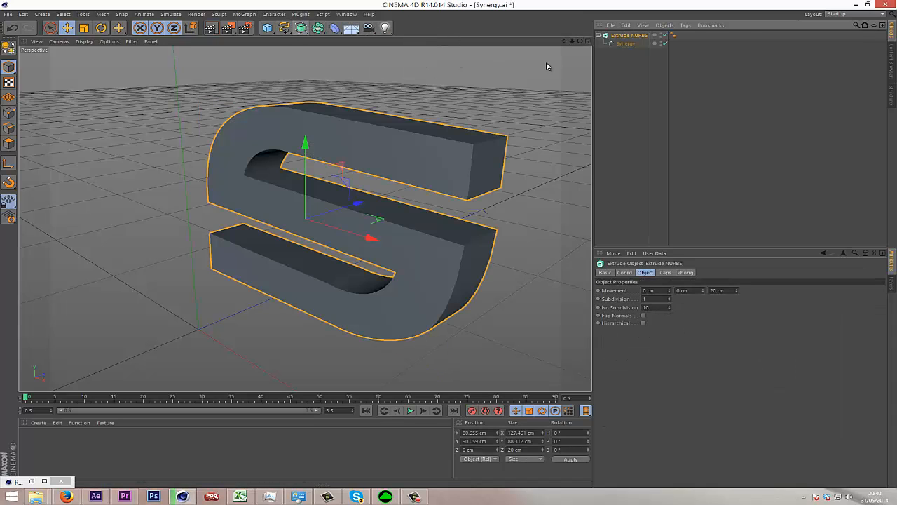
pyautogui.click(598, 35)
pyautogui.moveTo(736, 289); pyautogui.dragTo(735, 291)
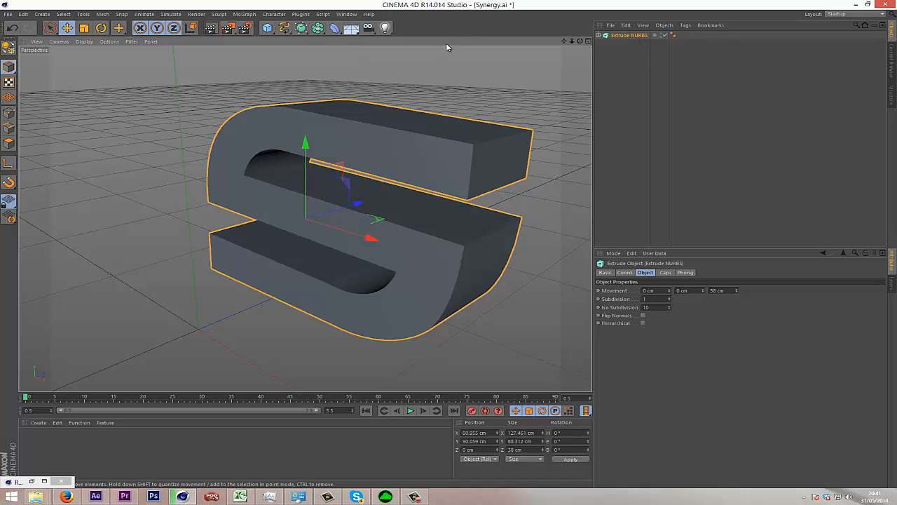
# Switch to the Untitled 2 project and paste the extruded Synergy logo into it.
pyautogui.click(346, 15)
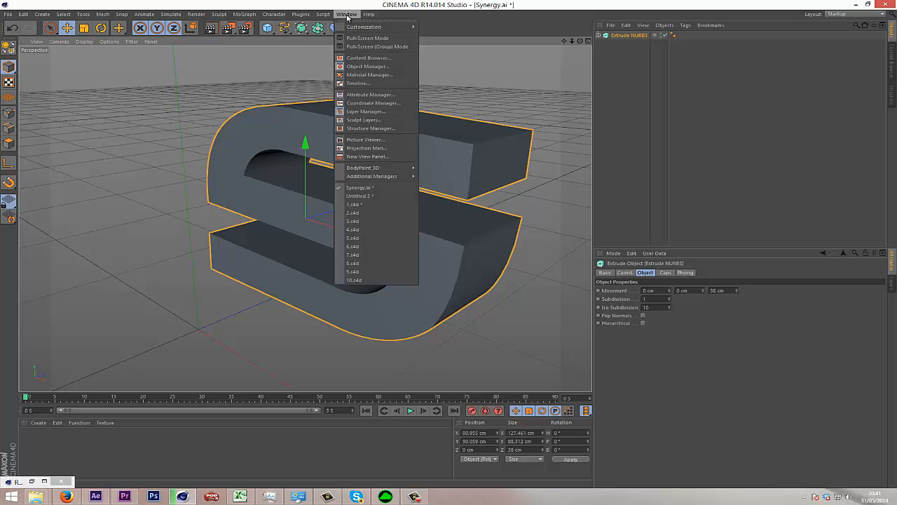
pyautogui.click(361, 197)
pyautogui.hotkey('ctrl', 'v')
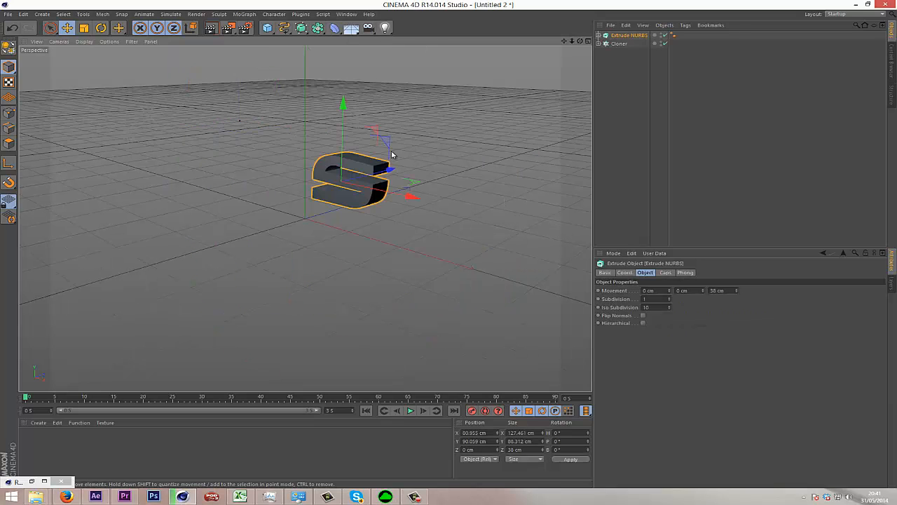
# Place the extruded logo at the world origin by setting its X, Y and Z positions to 0 cm.
pyautogui.moveTo(393, 169); pyautogui.dragTo(366, 198)
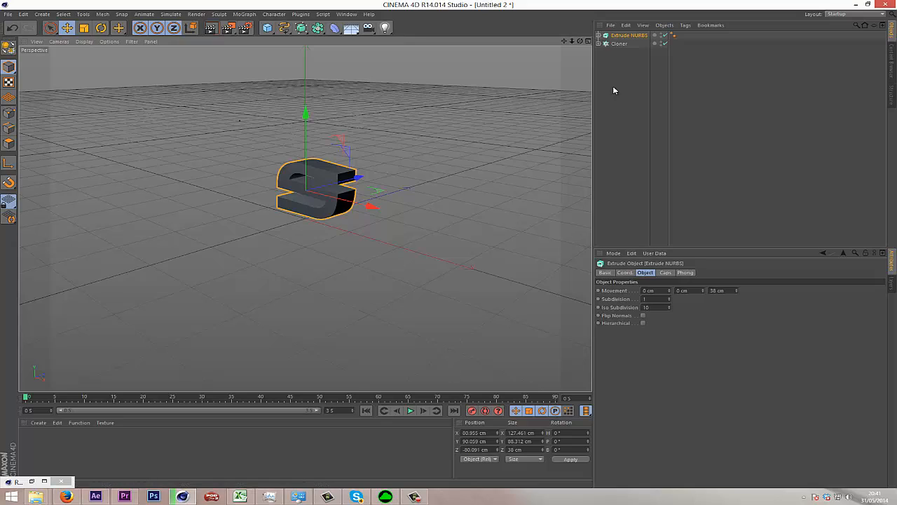
pyautogui.click(491, 433)
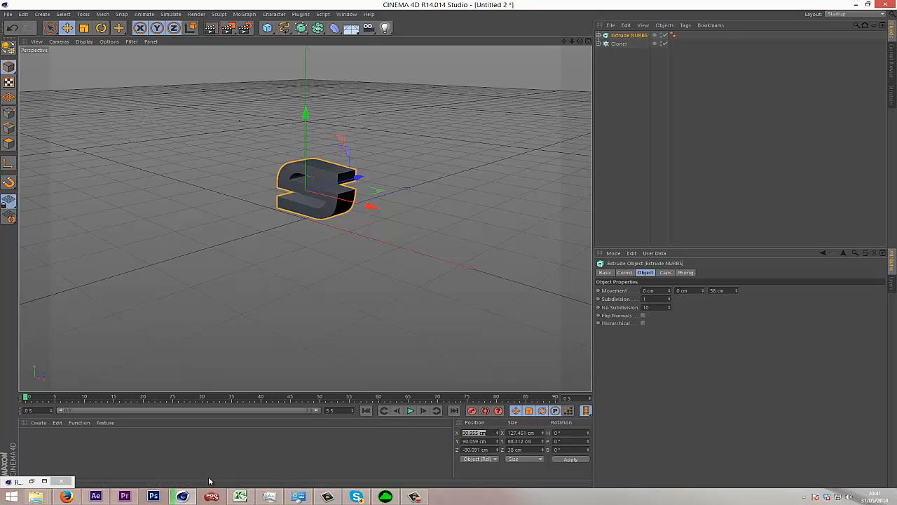
pyautogui.write('0')
pyautogui.press('Tab')
pyautogui.write('0')
pyautogui.press('Tab')
pyautogui.write('0')
pyautogui.press('Return')
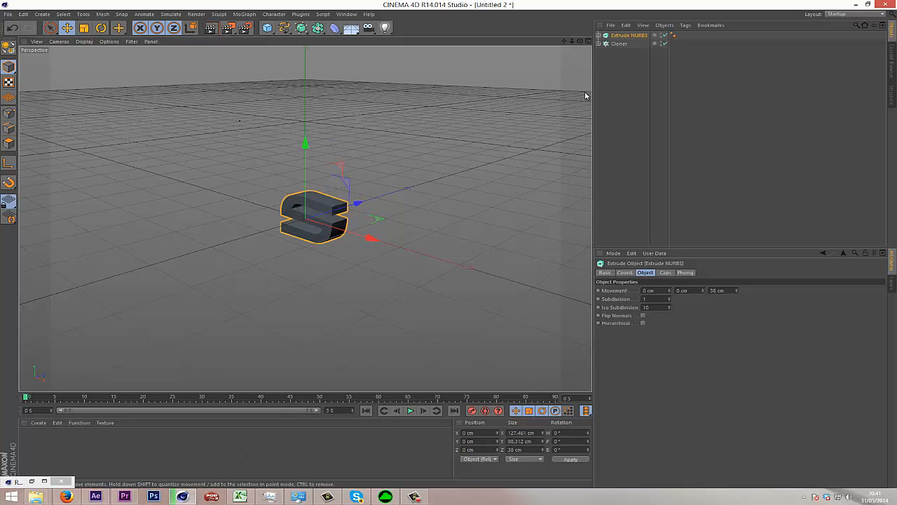
# Try to rotate the extruded logo about its own axes with the Rotate tool.
pyautogui.keyDown('alt'); pyautogui.moveTo(444, 248); pyautogui.dragTo(519, 133); pyautogui.keyUp('alt')
pyautogui.moveTo(580, 42); pyautogui.dragTo(453, 249)
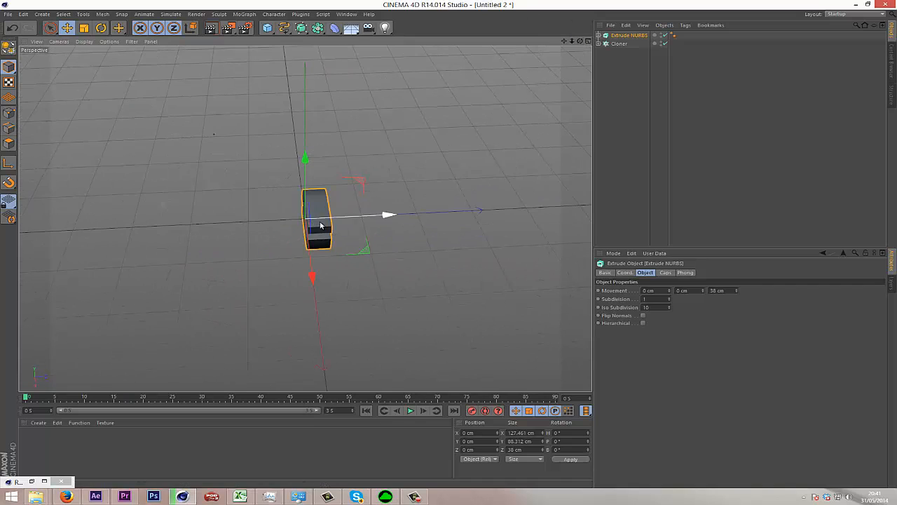
pyautogui.press('t')
pyautogui.click(103, 29)
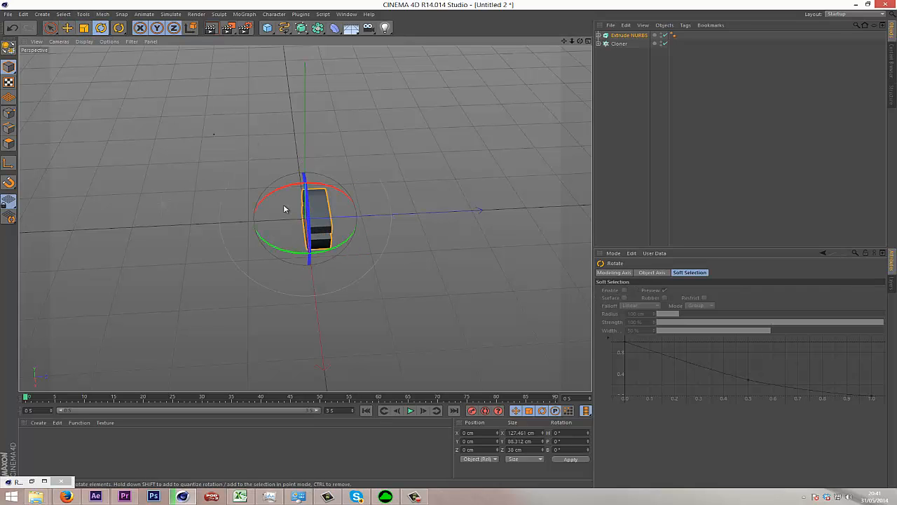
pyautogui.moveTo(333, 187); pyautogui.dragTo(538, 267)
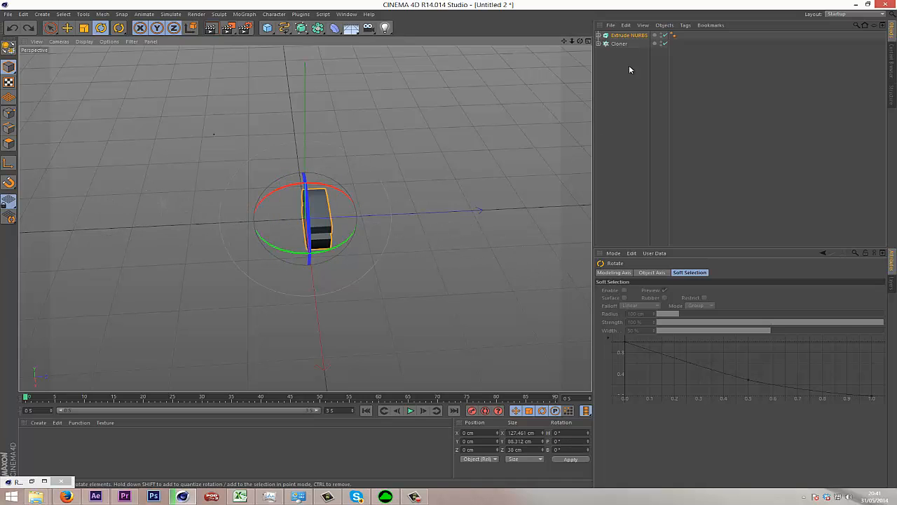
# Move the extruded logo's axis along Z to the middle of its depth, about 18.7 cm, using axis modification in the top view.
pyautogui.click(67, 28)
pyautogui.moveTo(583, 42); pyautogui.dragTo(325, 211)
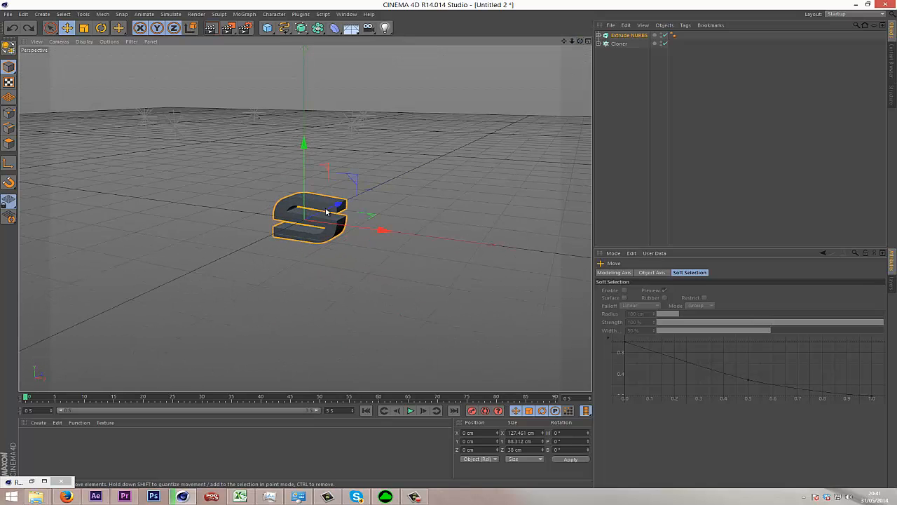
pyautogui.click(587, 40)
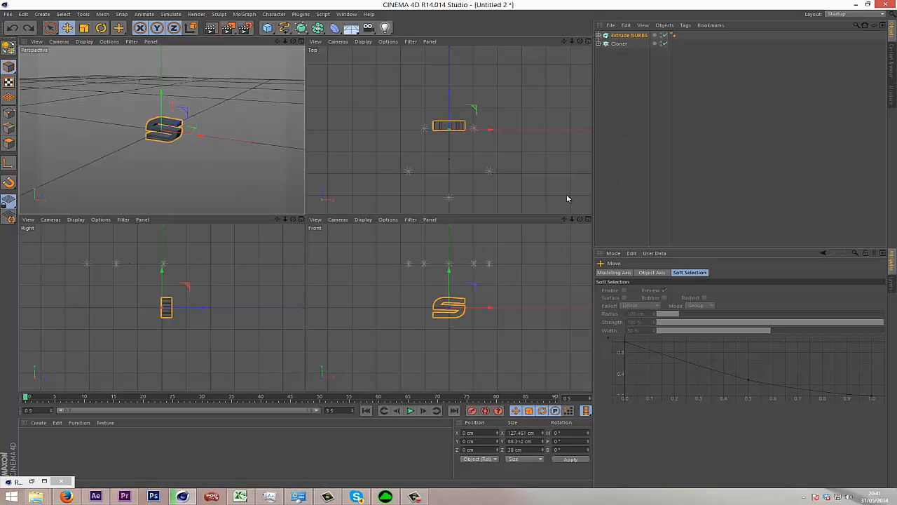
pyautogui.click(587, 41)
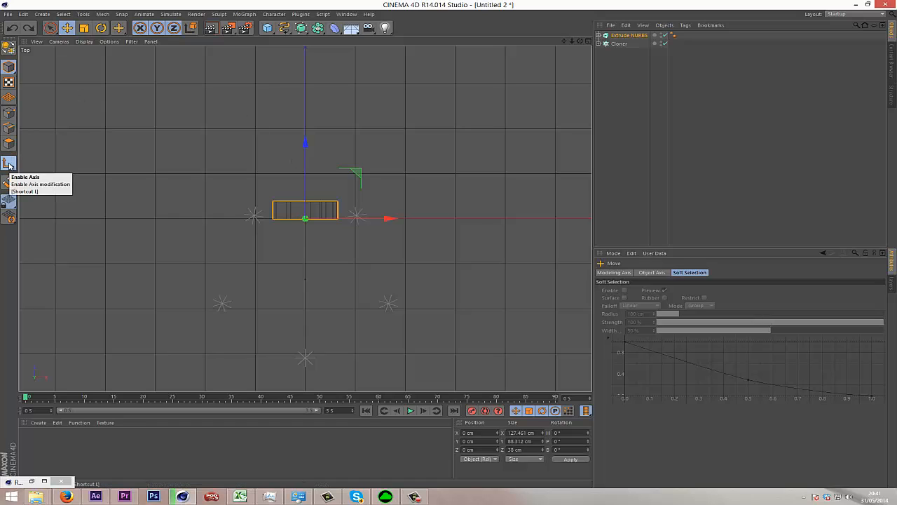
pyautogui.click(9, 165)
pyautogui.moveTo(304, 145); pyautogui.dragTo(305, 138)
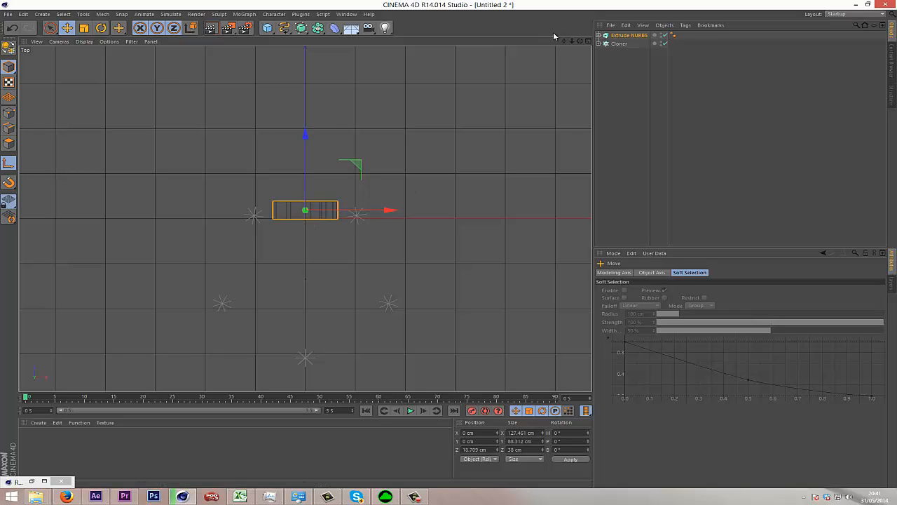
# Try to move the logo's axis up and away from the letter in the front view, and undo the move.
pyautogui.click(588, 42)
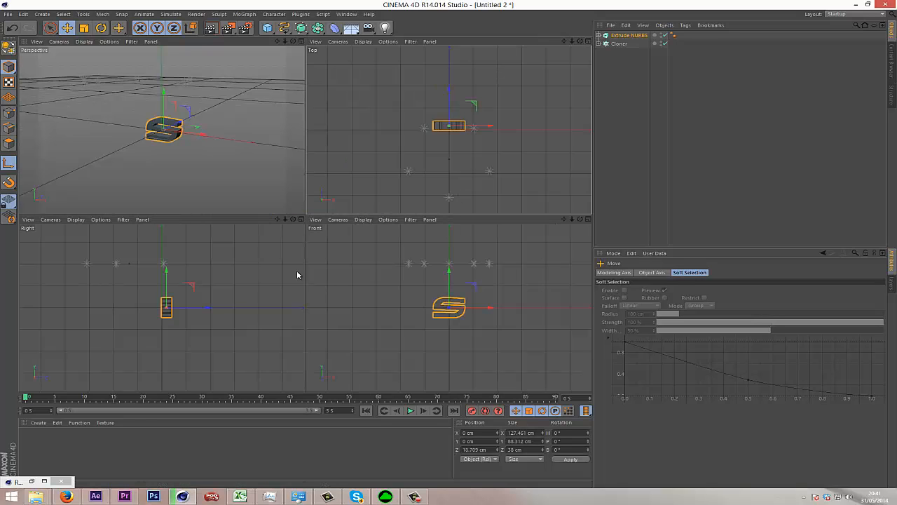
pyautogui.click(588, 220)
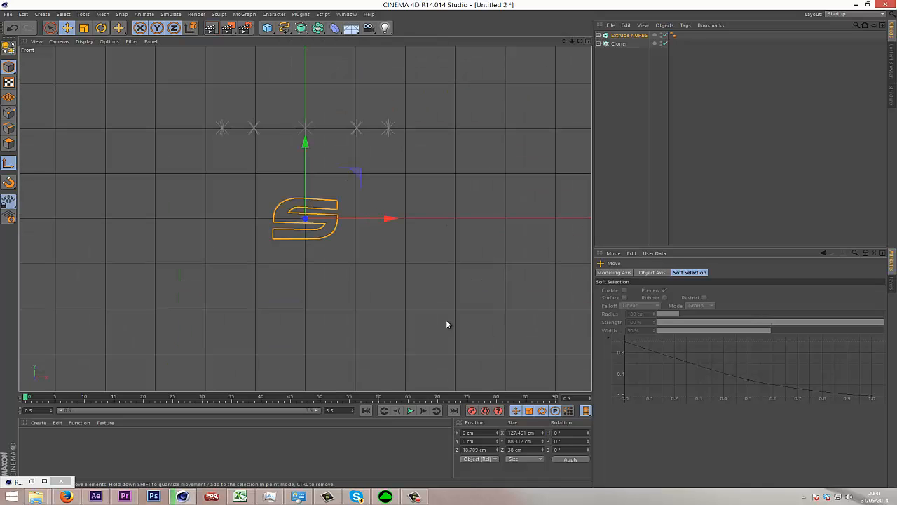
pyautogui.moveTo(364, 198); pyautogui.dragTo(546, 135)
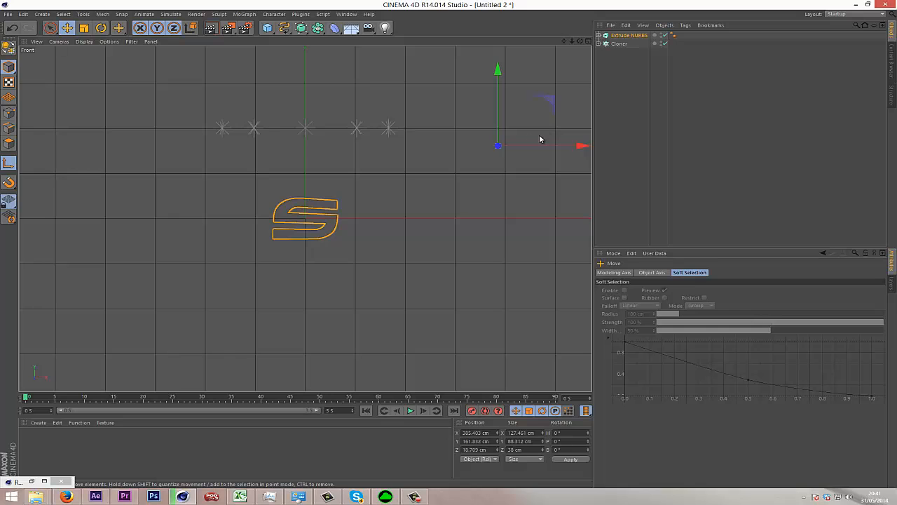
pyautogui.hotkey('ctrl', 'z')
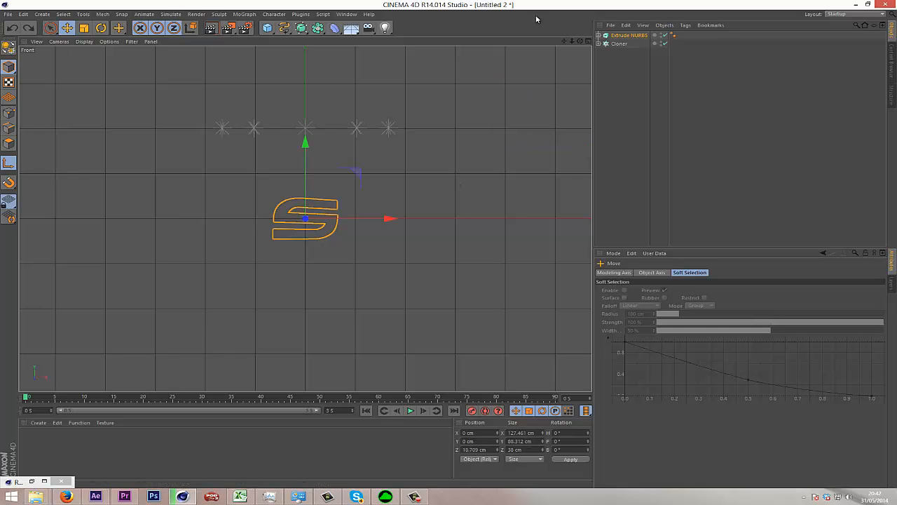
# Turn off axis modification in the perspective view and set the extruded logo's Z position to 0 cm.
pyautogui.click(587, 41)
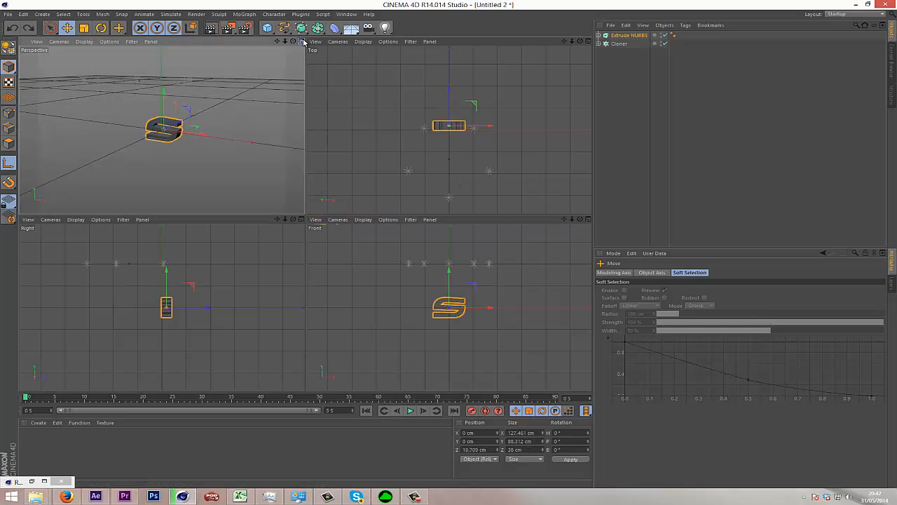
pyautogui.click(301, 41)
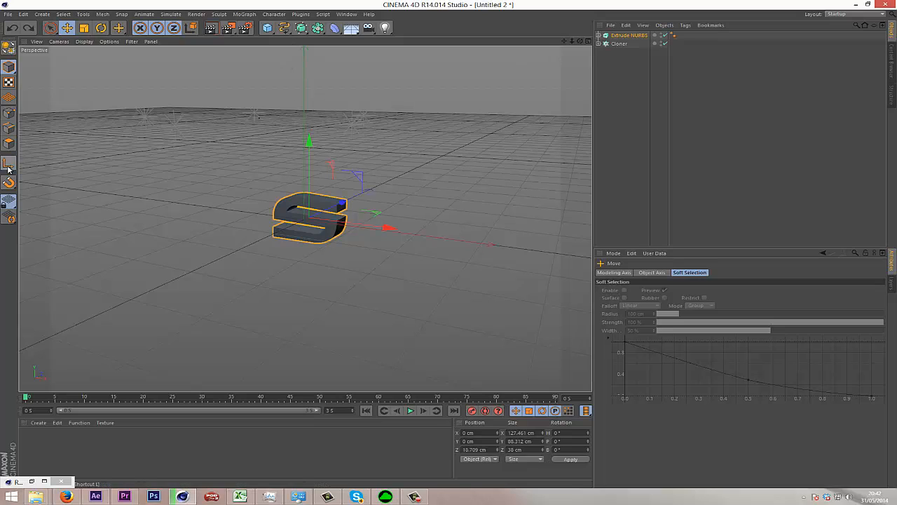
pyautogui.click(626, 35)
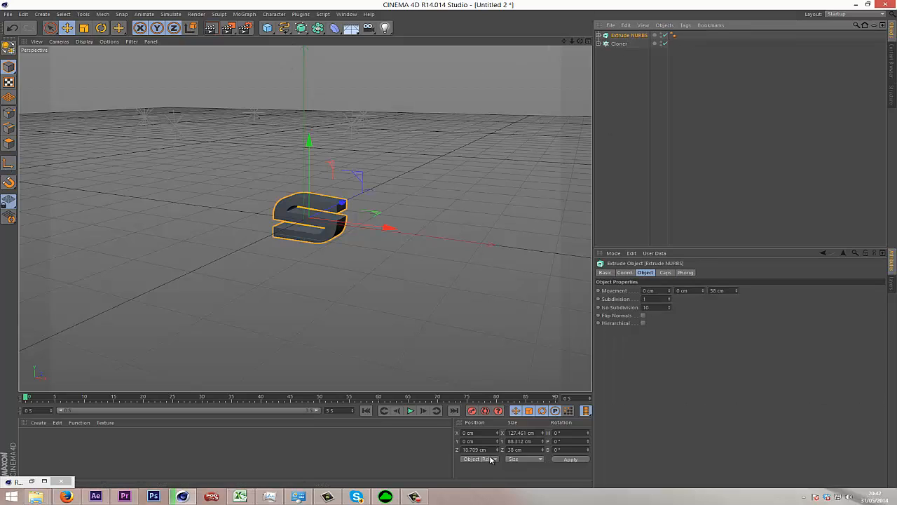
pyautogui.click(482, 449)
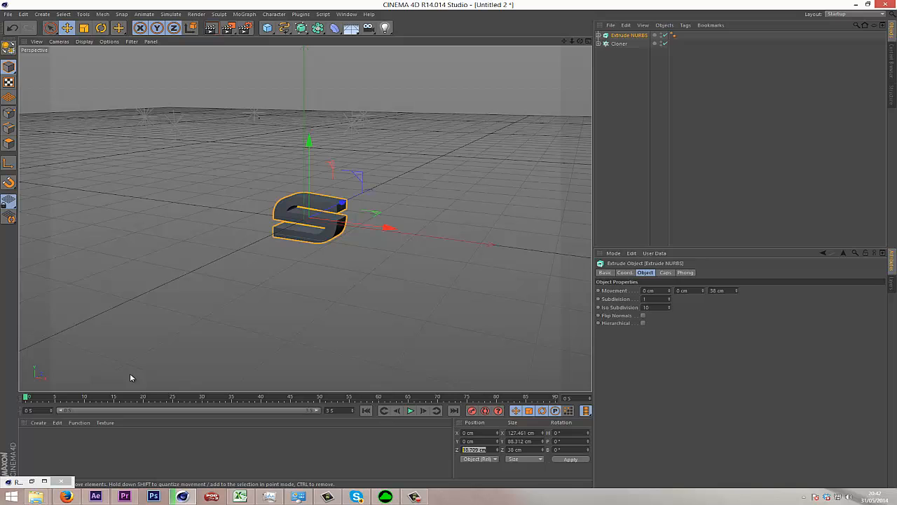
pyautogui.write('0')
pyautogui.press('Return')
pyautogui.click(615, 201)
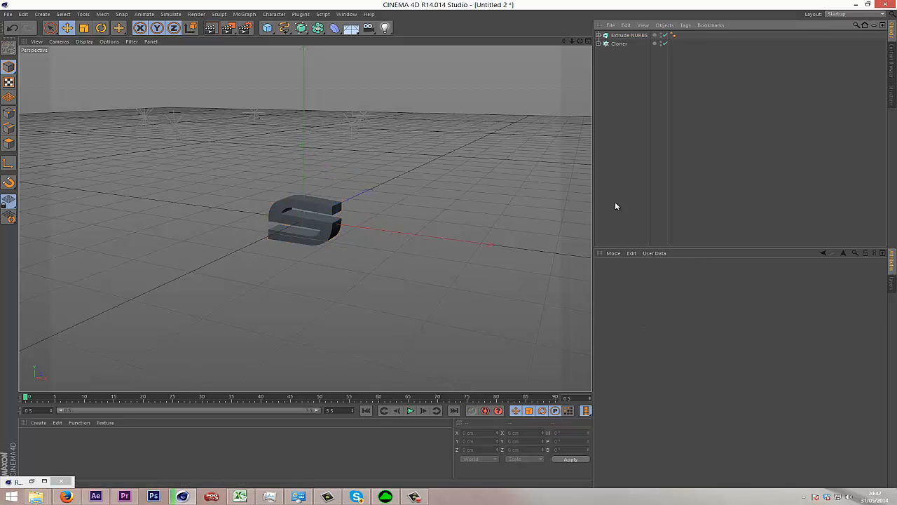
# Add the Ambient Occlusion and Object Glow effects to the render settings.
pyautogui.moveTo(581, 44); pyautogui.dragTo(450, 246)
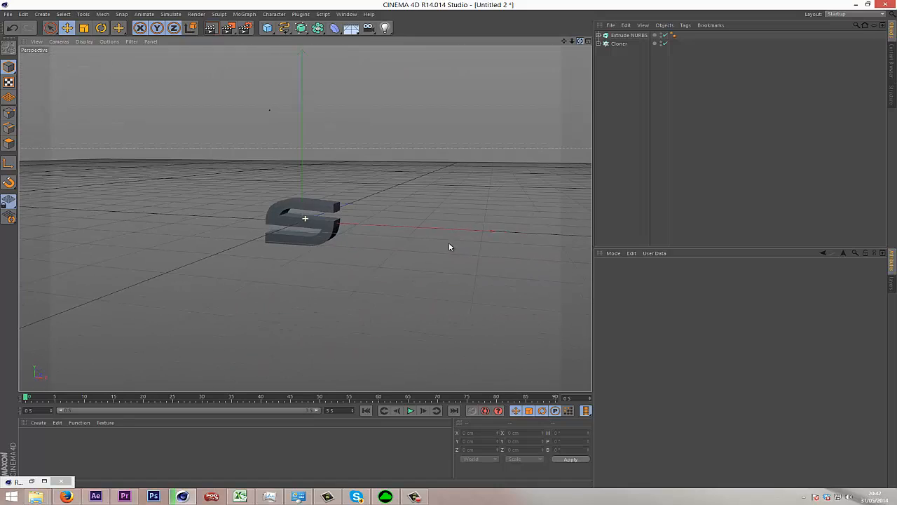
pyautogui.click(243, 30)
pyautogui.click(211, 199)
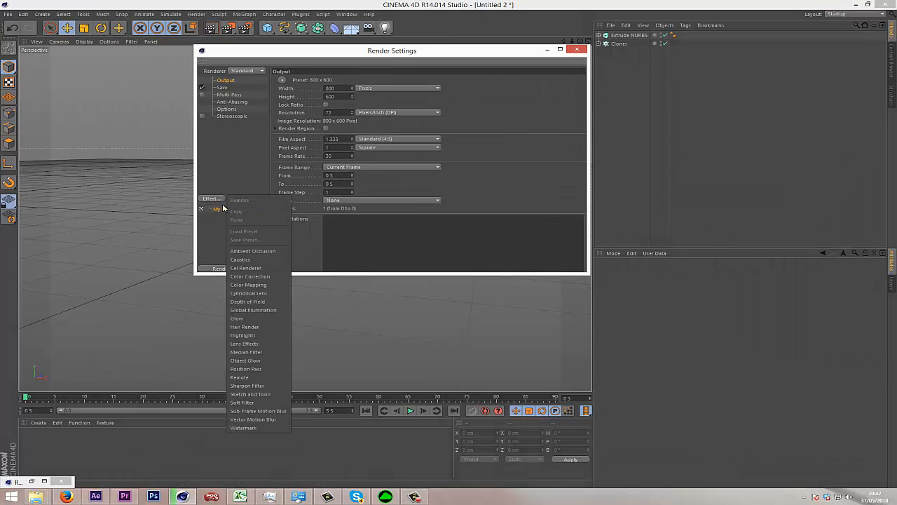
pyautogui.click(252, 251)
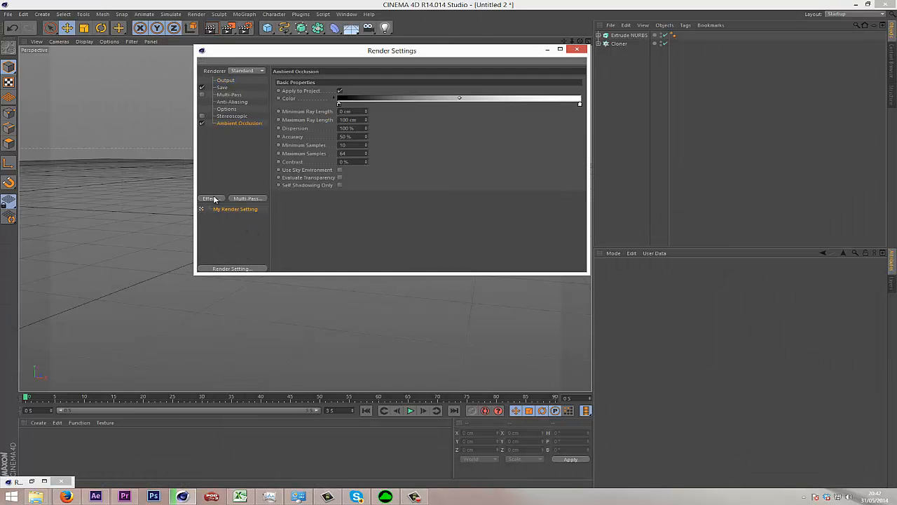
pyautogui.click(212, 199)
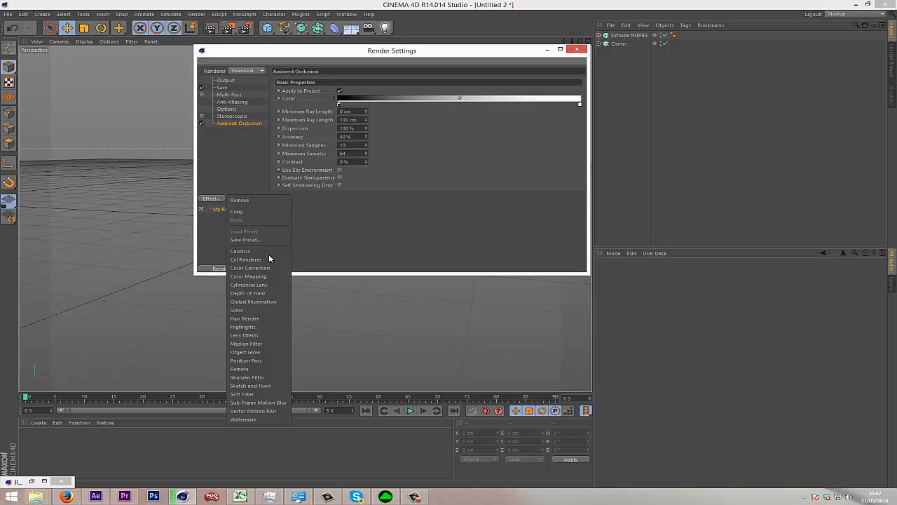
pyautogui.click(253, 351)
# Add the Depth of Field render effect with a Blur Strength of 10% and close the render settings.
pyautogui.click(214, 200)
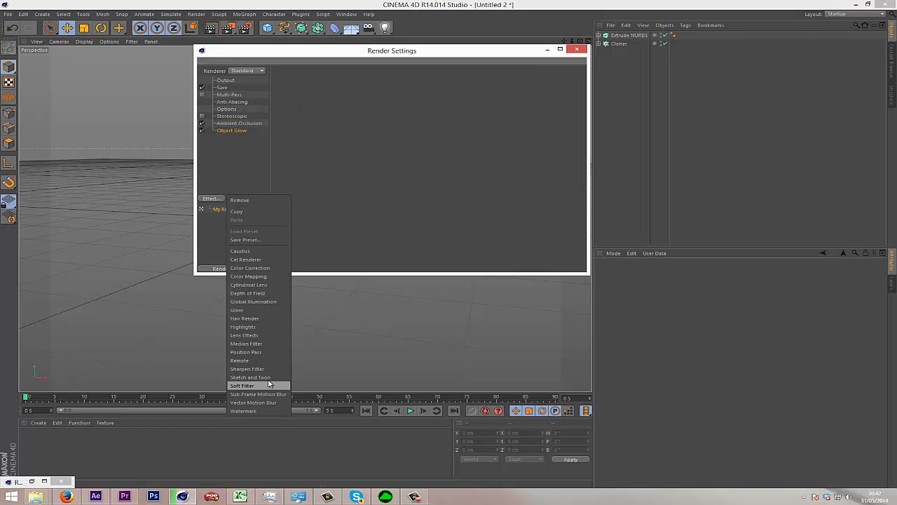
pyautogui.click(259, 293)
pyautogui.click(385, 96)
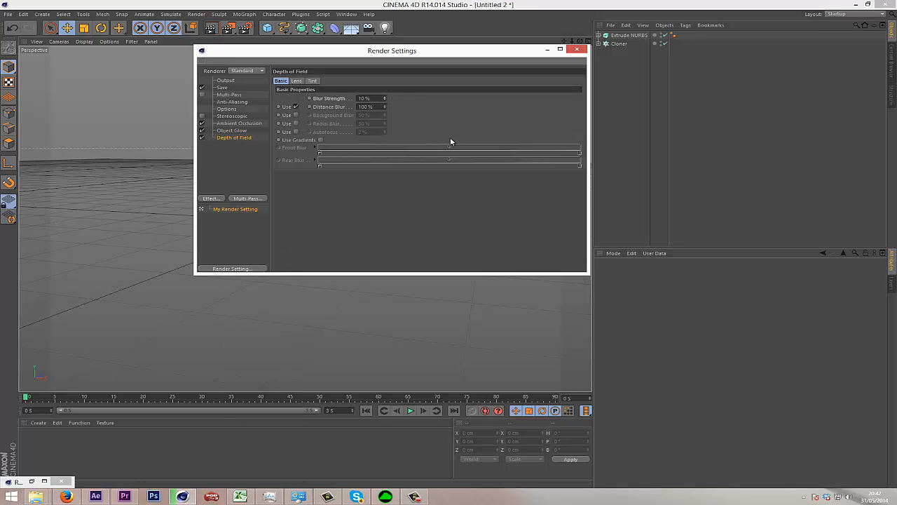
pyautogui.click(576, 49)
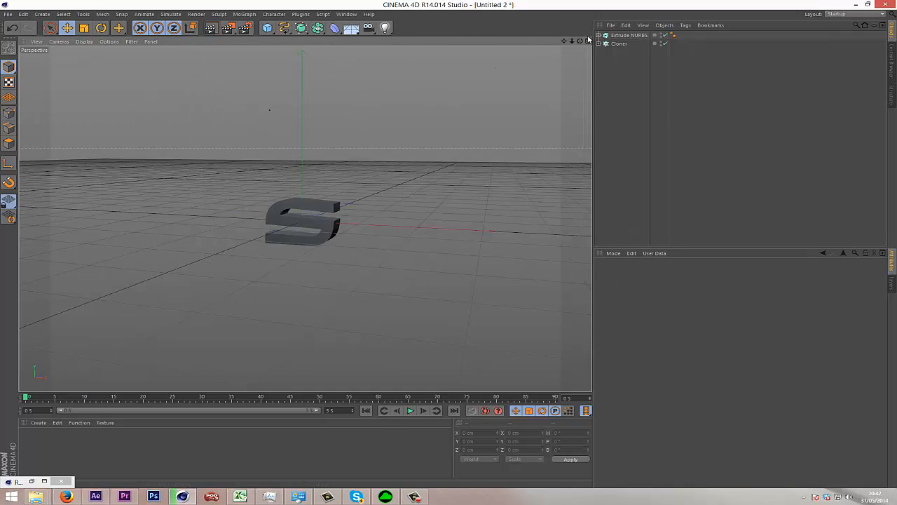
pyautogui.scroll(5, 448, 241)
pyautogui.scroll(3, 448, 242)
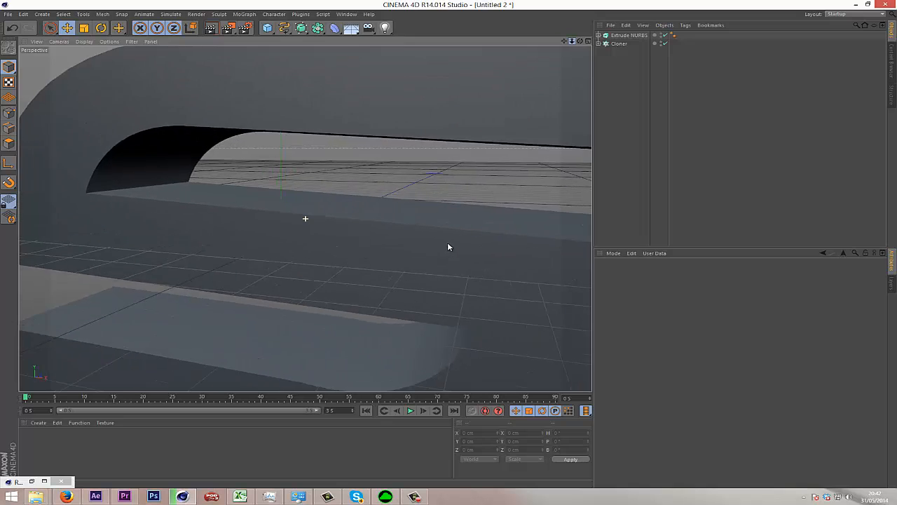
pyautogui.scroll(-10, 448, 247)
pyautogui.scroll(1, 449, 250)
pyautogui.scroll(-1, 450, 248)
pyautogui.scroll(-2, 449, 249)
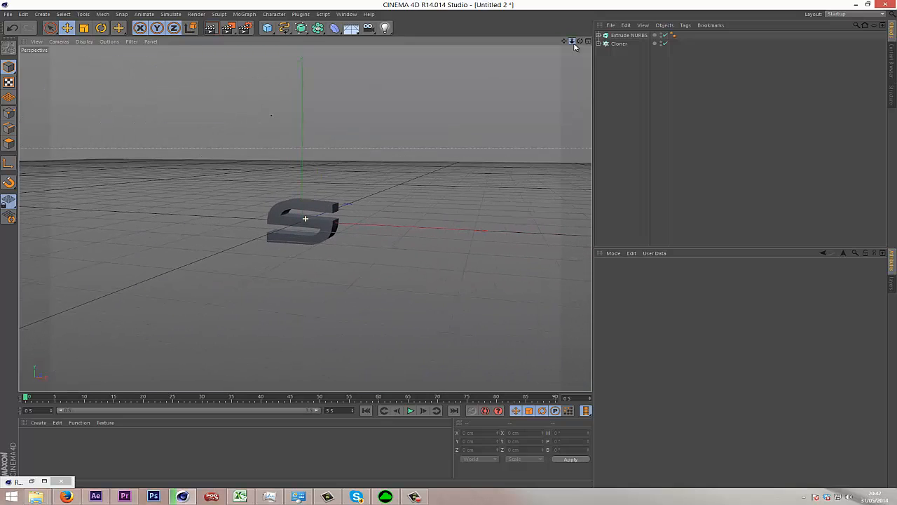
# Add a sphere primitive at the world origin around the logo.
pyautogui.click(267, 27)
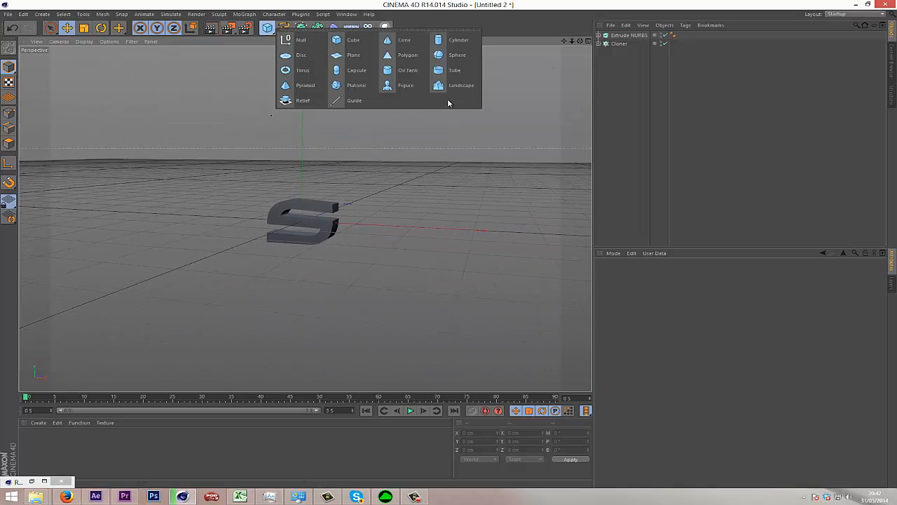
pyautogui.click(464, 60)
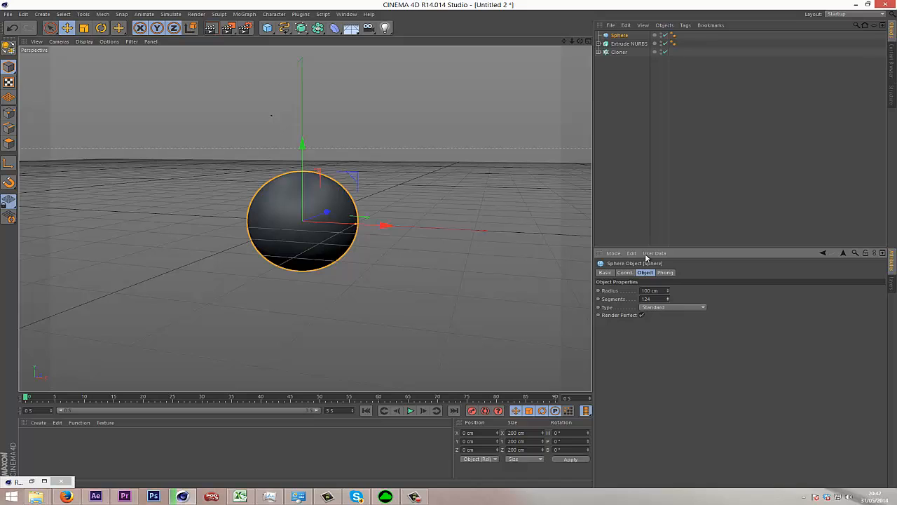
pyautogui.click(491, 156)
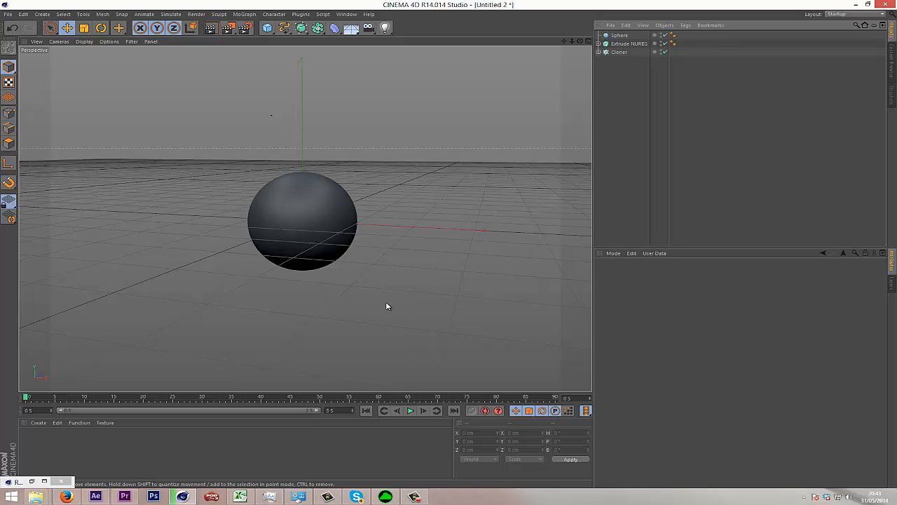
pyautogui.click(619, 35)
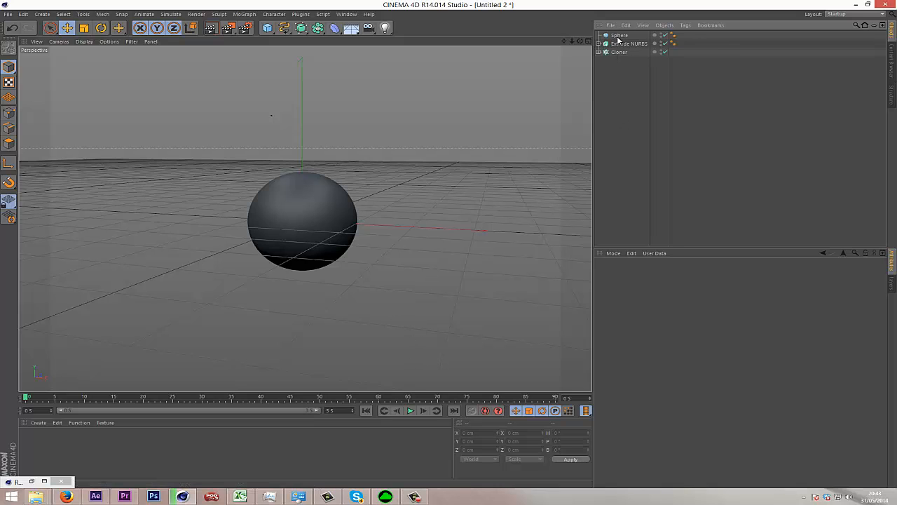
pyautogui.click(618, 105)
pyautogui.moveTo(579, 41); pyautogui.dragTo(450, 254)
pyautogui.click(302, 15)
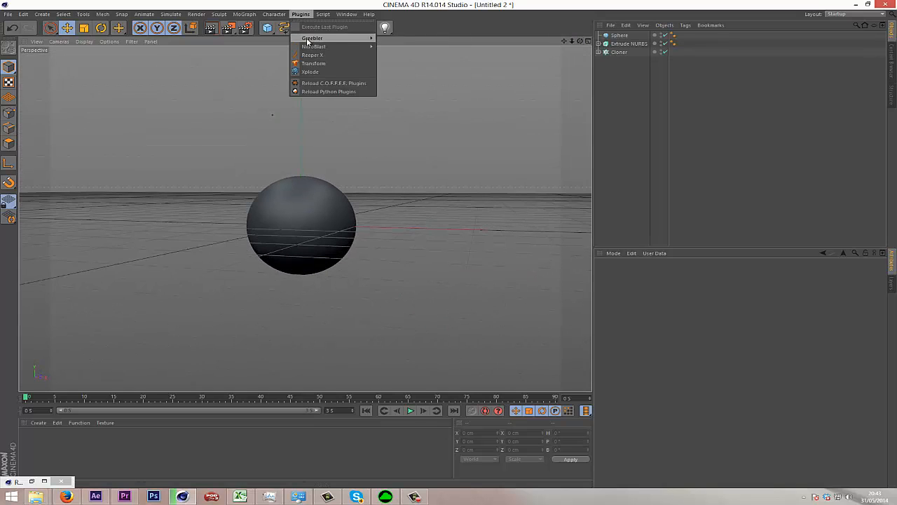
pyautogui.click(403, 4)
# Put the sphere inside a new MoGraph Cloner.
pyautogui.click(619, 35)
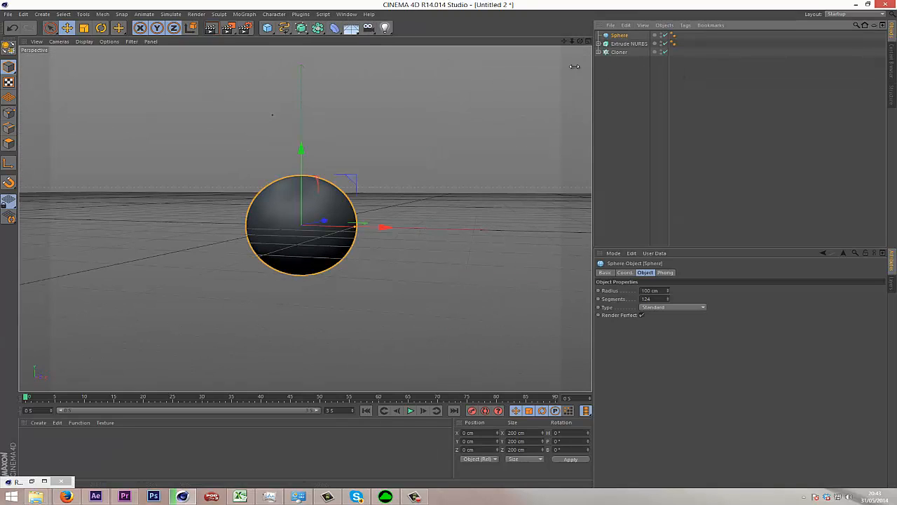
pyautogui.click(244, 14)
pyautogui.click(291, 75)
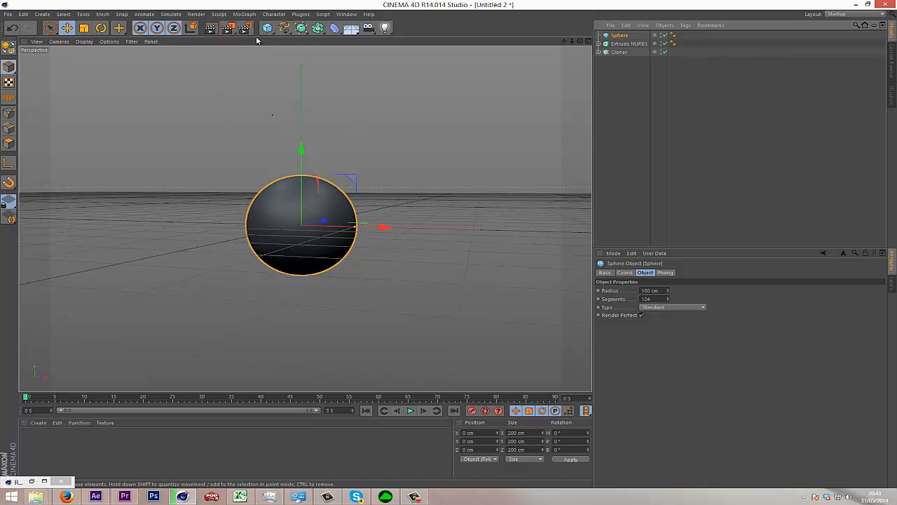
pyautogui.click(245, 16)
pyautogui.keyDown('alt'); pyautogui.click(250, 77); pyautogui.keyUp('alt')
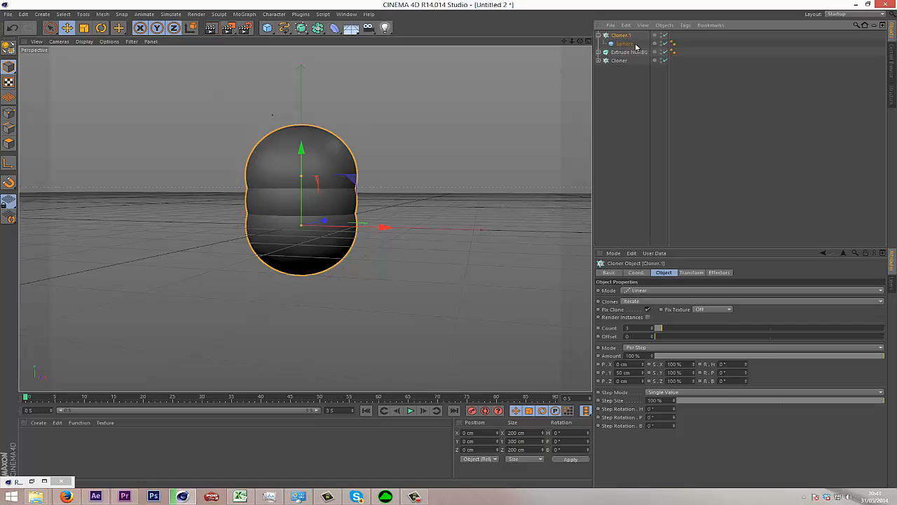
# Set the sphere cloner to Radial mode with a Count of 9 and a Radius of 189 cm.
pyautogui.click(666, 290)
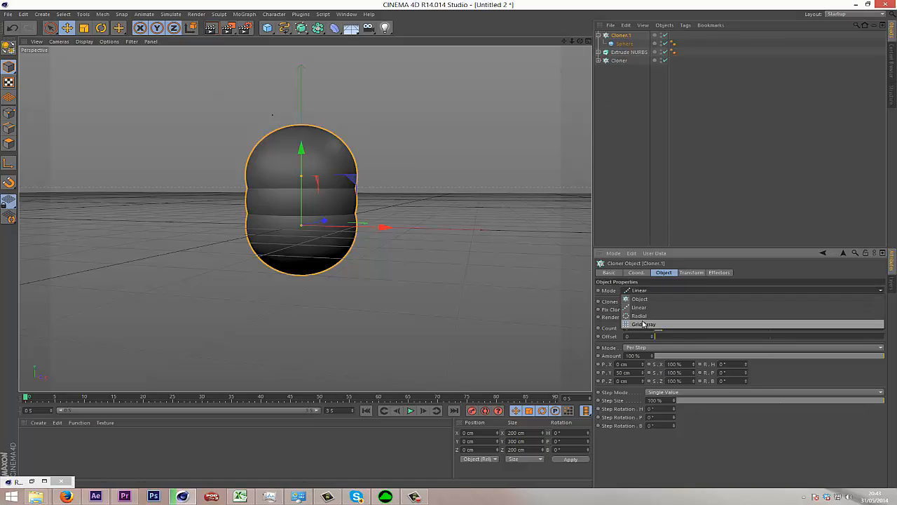
pyautogui.click(648, 323)
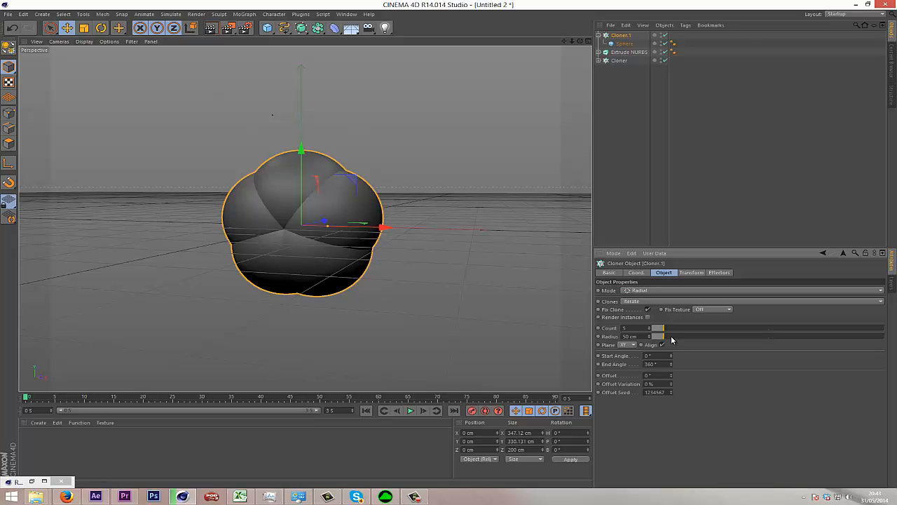
pyautogui.moveTo(671, 336)
pyautogui.mouseDown()
pyautogui.moveTo(690, 337)
pyautogui.moveTo(704, 352)
pyautogui.moveTo(699, 358)
pyautogui.moveTo(672, 333)
pyautogui.mouseUp()
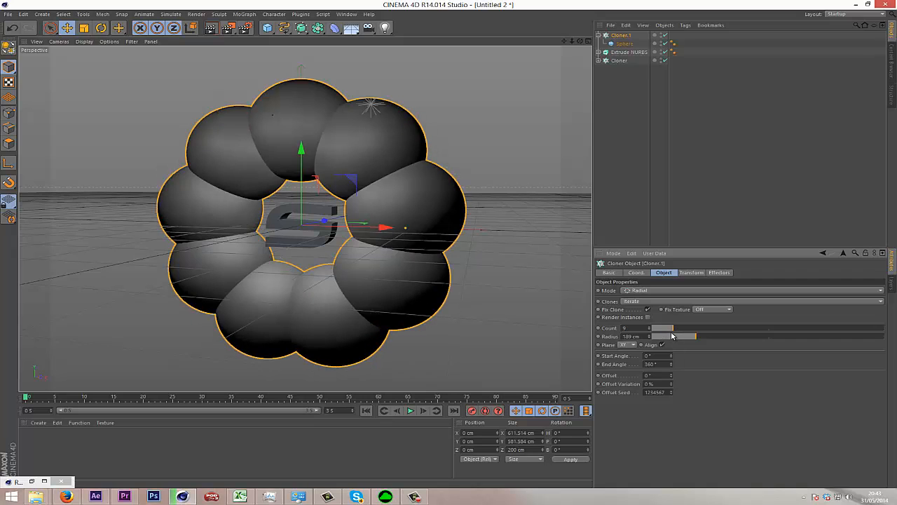
# Nest the radial sphere cloner inside a second MoGraph Cloner and set the outer one to Grid Array mode.
pyautogui.click(245, 15)
pyautogui.keyDown('alt'); pyautogui.click(277, 83); pyautogui.keyUp('alt')
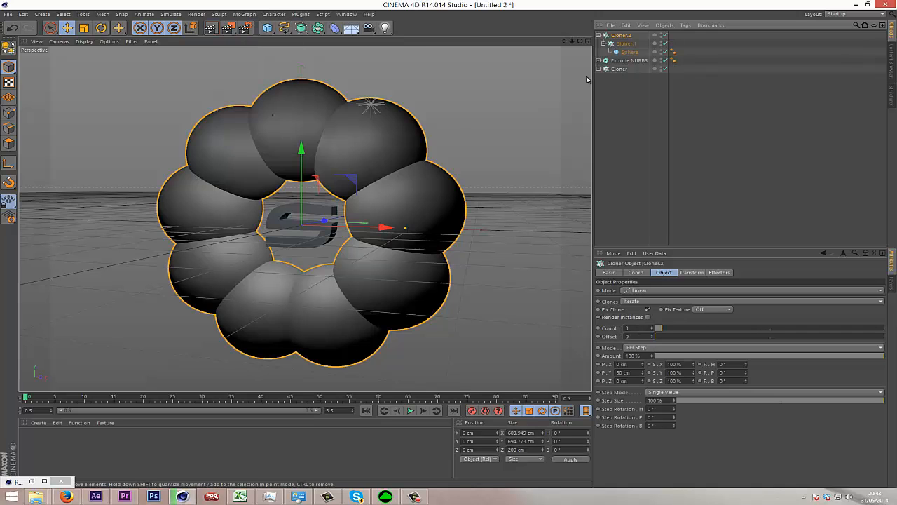
pyautogui.click(685, 290)
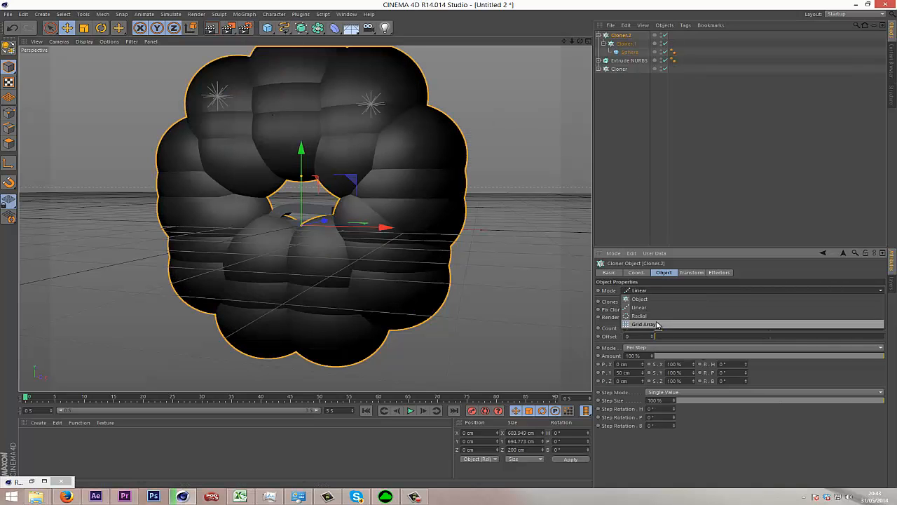
pyautogui.click(634, 323)
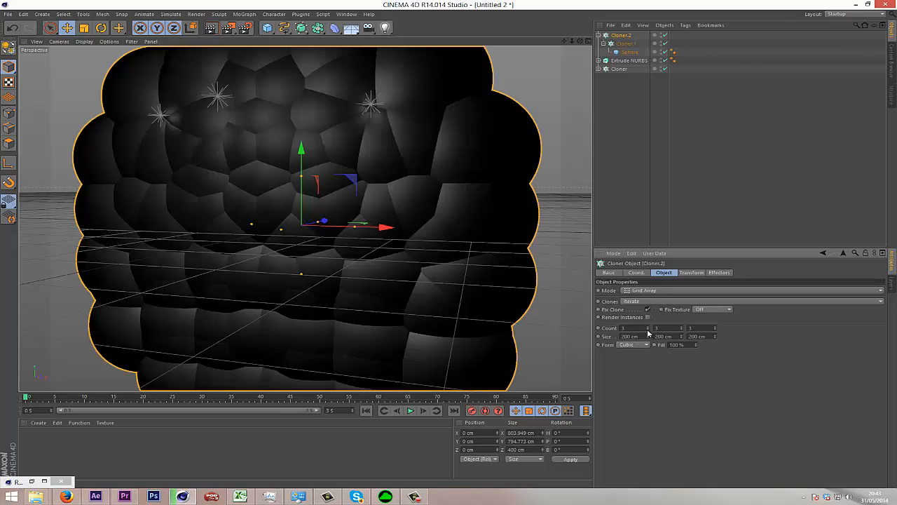
# Set the grid cloner's Count to 1, 1 and 4 and its Z Size to 592 cm.
pyautogui.click(646, 330)
pyautogui.click(647, 330)
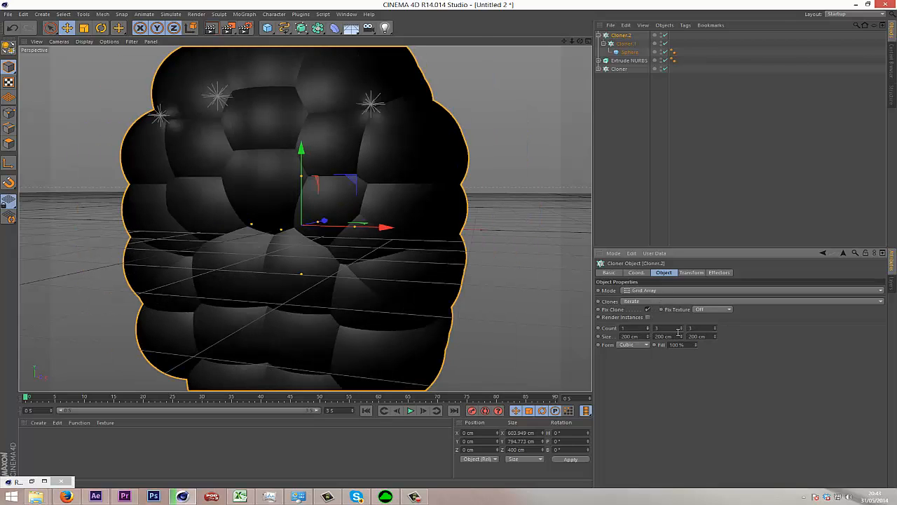
pyautogui.click(681, 331)
pyautogui.click(681, 331)
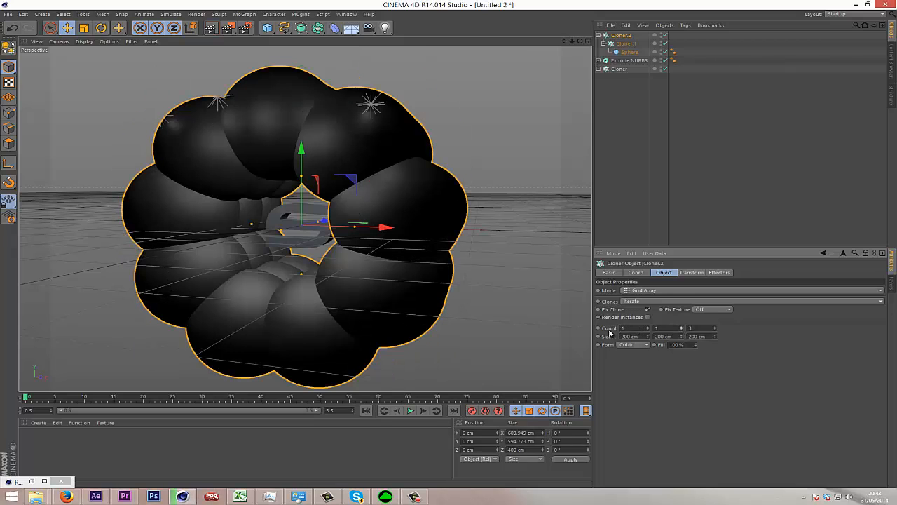
pyautogui.moveTo(627, 328); pyautogui.dragTo(602, 330)
pyautogui.moveTo(669, 330); pyautogui.dragTo(647, 328)
pyautogui.click(717, 326)
pyautogui.moveTo(716, 337); pyautogui.dragTo(696, 309)
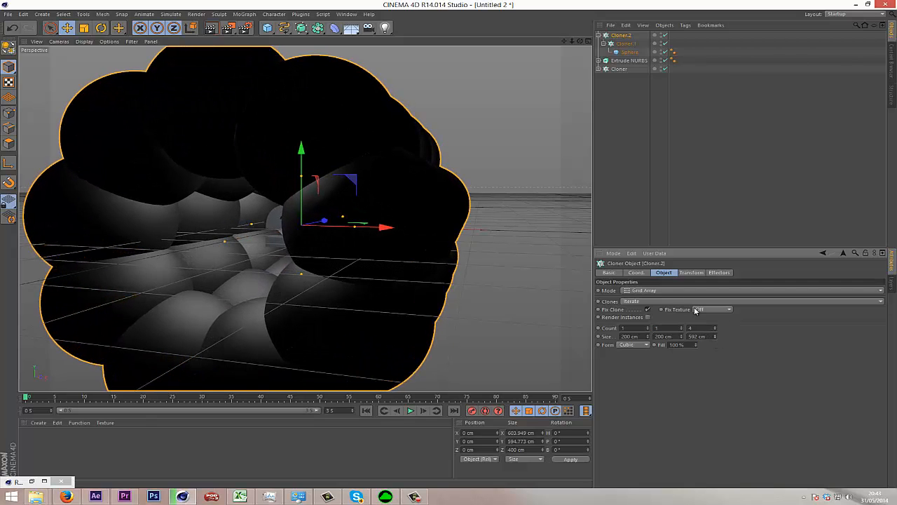
# Move the outer grid cloner along Z to a position of 387 cm.
pyautogui.moveTo(580, 42); pyautogui.dragTo(452, 245)
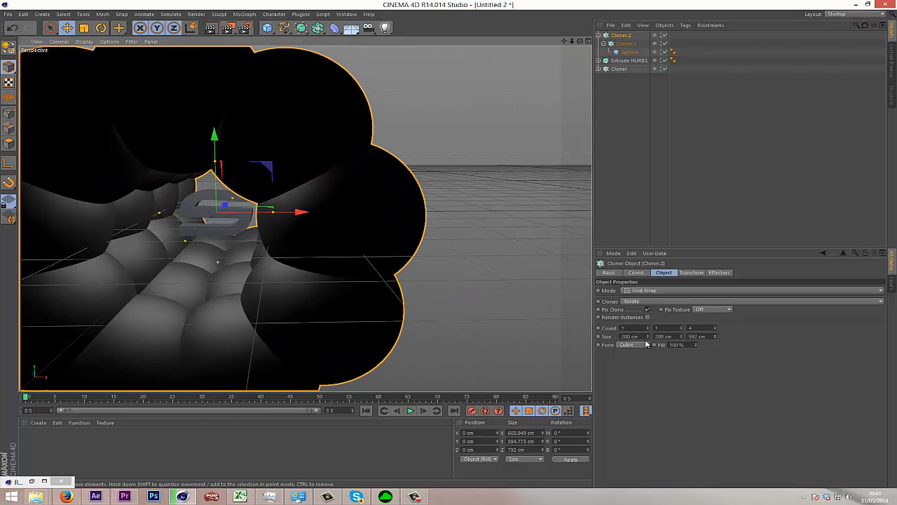
pyautogui.click(636, 272)
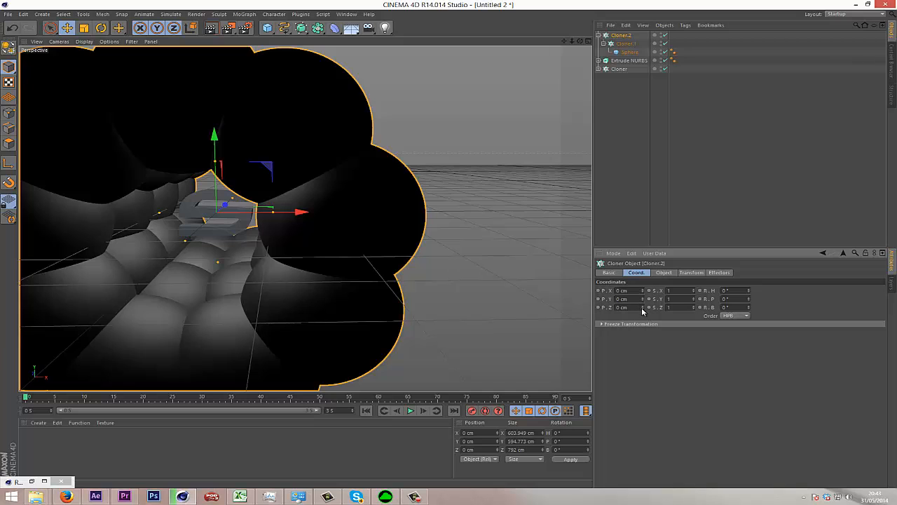
pyautogui.moveTo(643, 308); pyautogui.dragTo(642, 313)
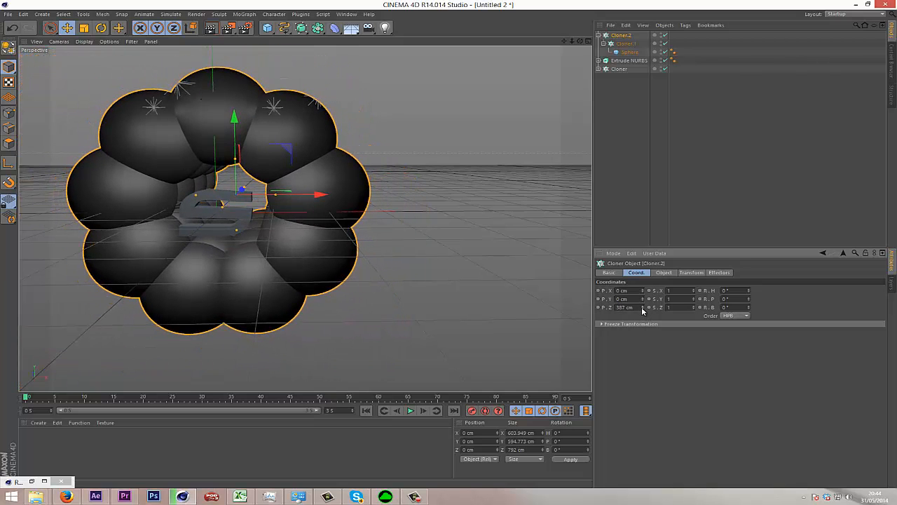
# Apply a Greebler plugin object to the sphere inside the nested cloners.
pyautogui.click(615, 53)
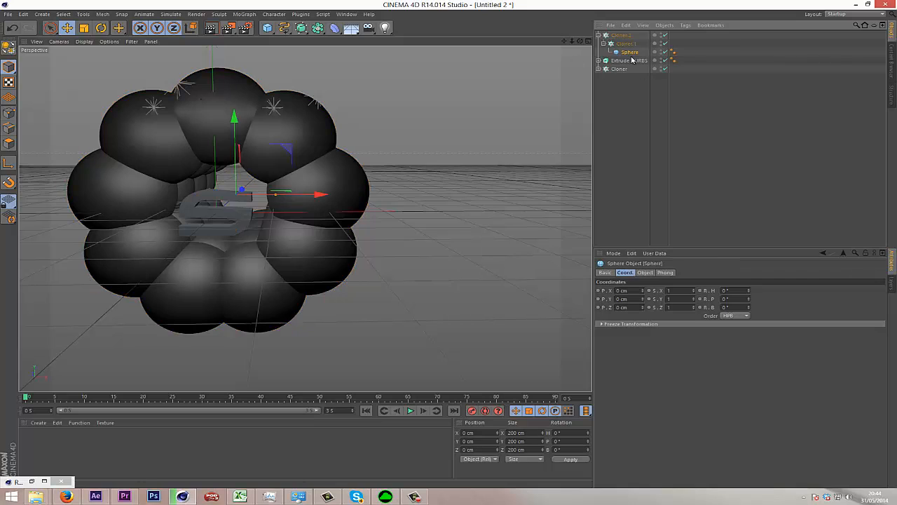
pyautogui.click(598, 35)
pyautogui.click(598, 35)
pyautogui.click(300, 15)
pyautogui.moveTo(349, 40)
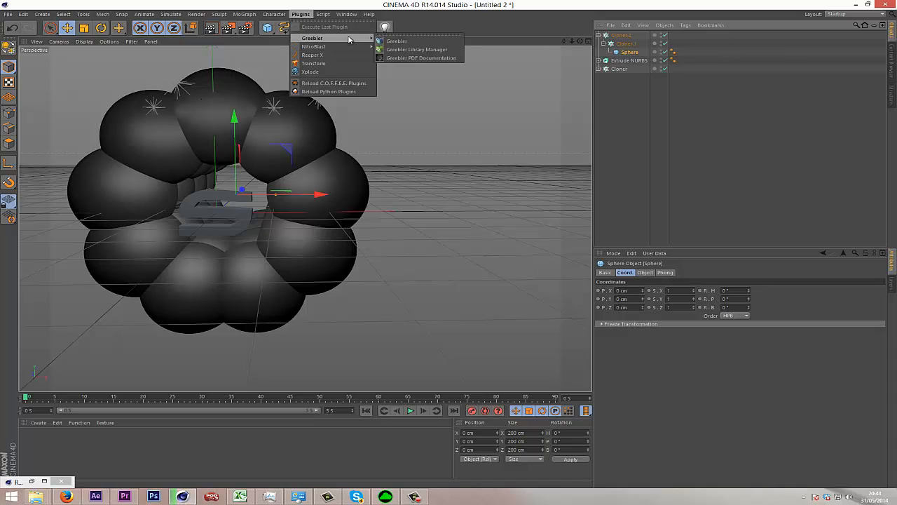
pyautogui.click(418, 44)
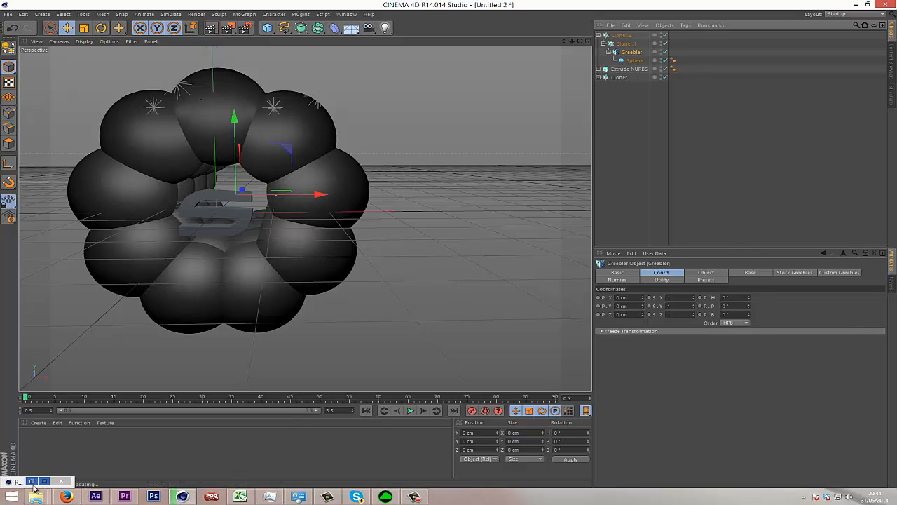
pyautogui.moveTo(22, 487); pyautogui.dragTo(124, 482)
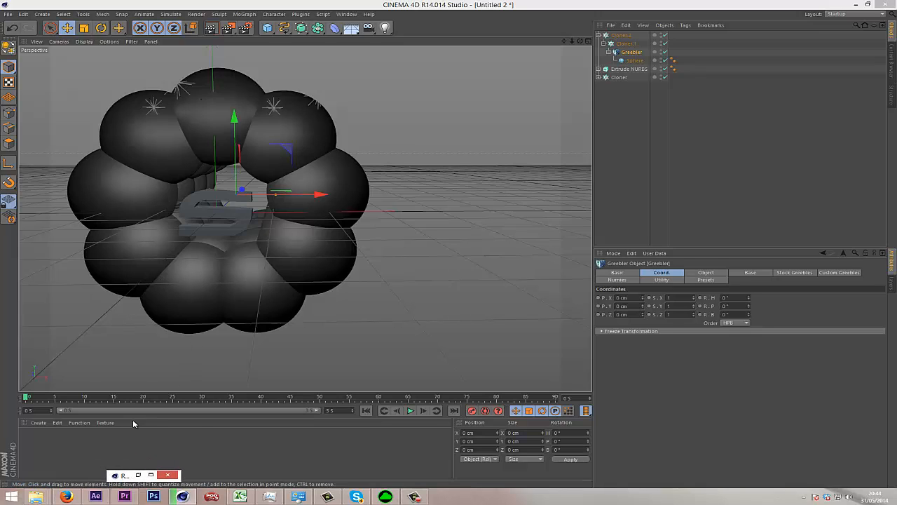
pyautogui.click(722, 107)
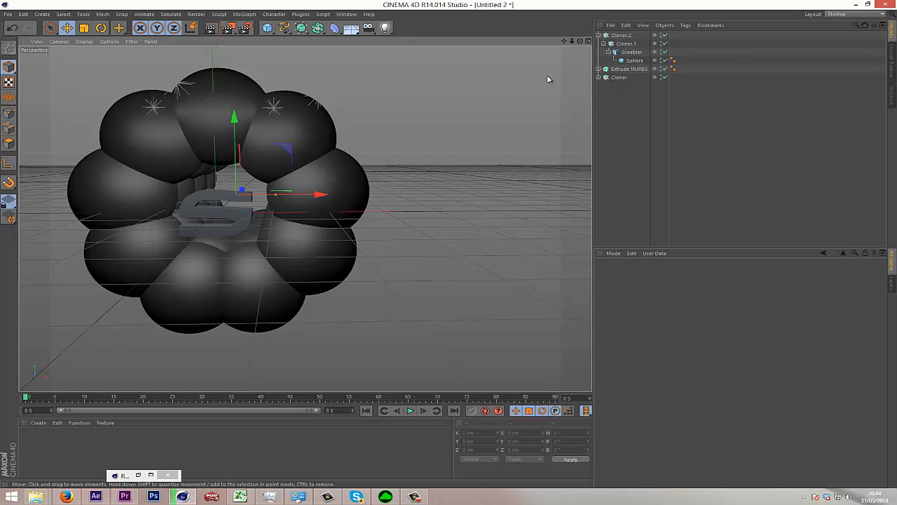
pyautogui.click(628, 53)
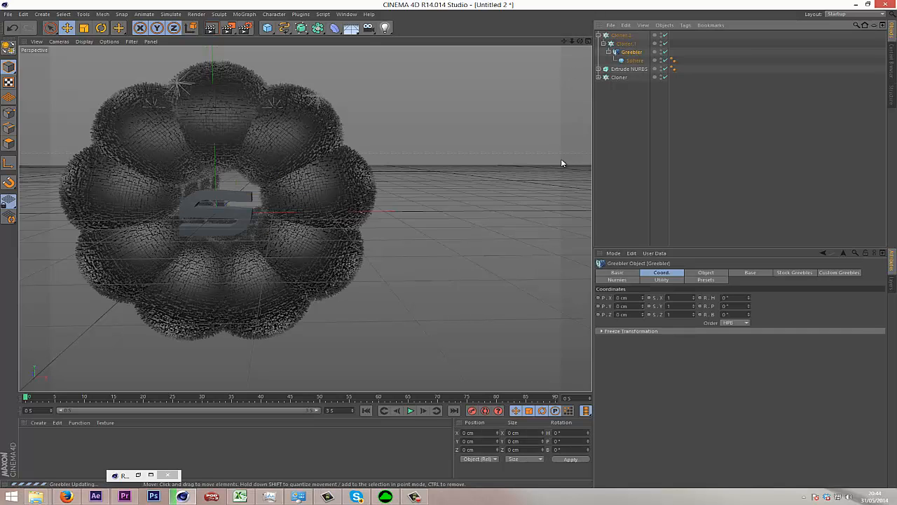
pyautogui.click(635, 150)
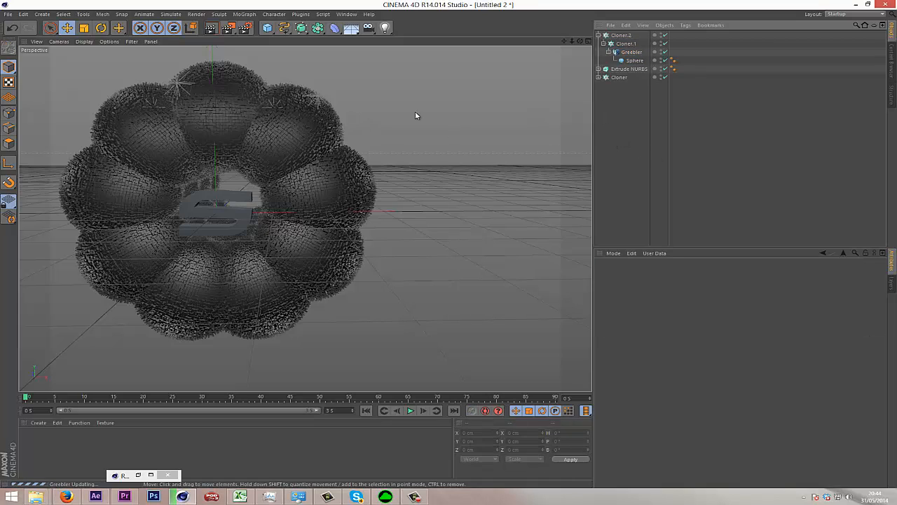
# Change the sphere's Type to Tetrahedron and set its Segments to 40.
pyautogui.click(634, 61)
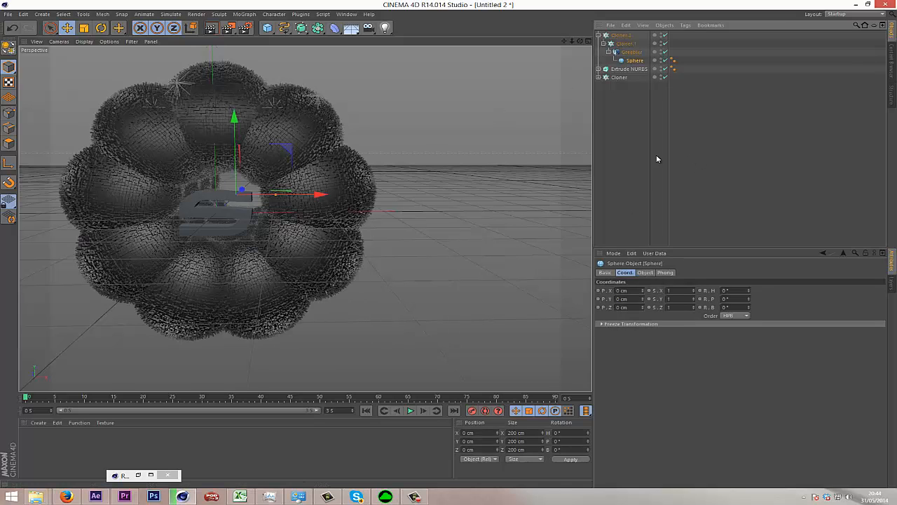
pyautogui.click(646, 273)
pyautogui.click(669, 308)
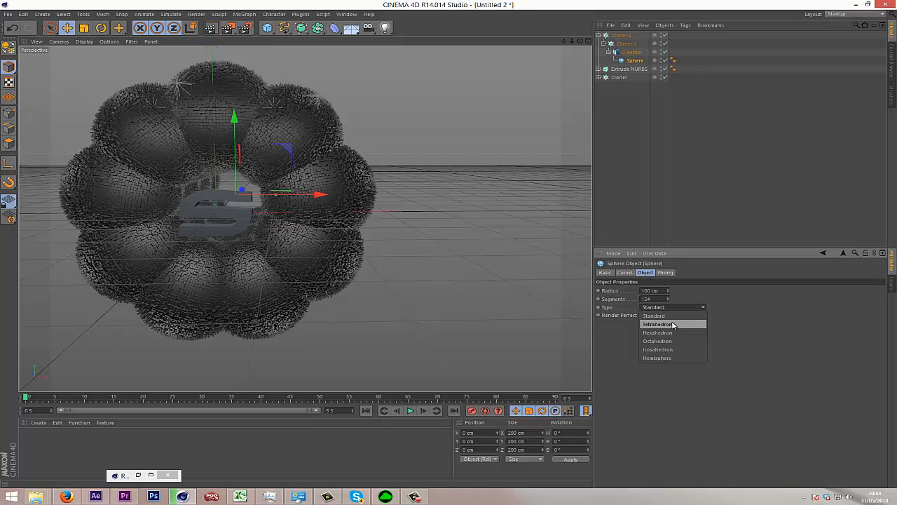
pyautogui.click(673, 324)
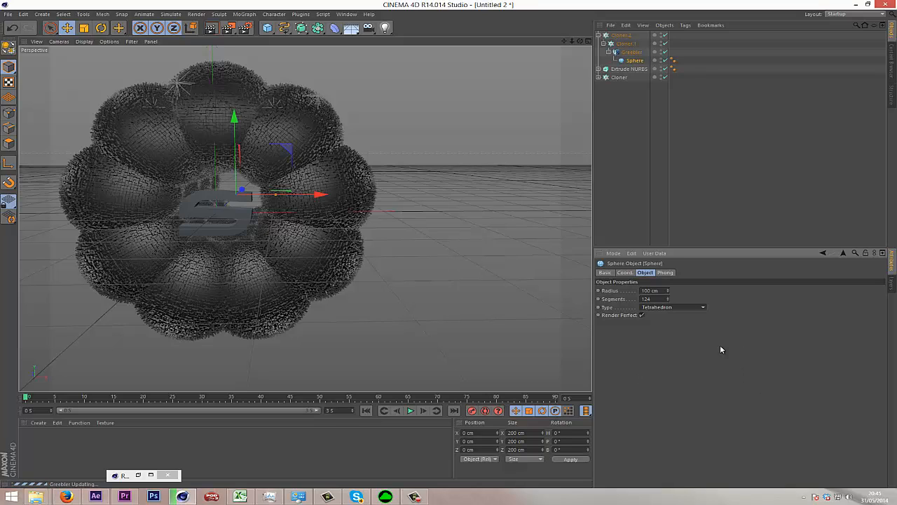
pyautogui.click(667, 297)
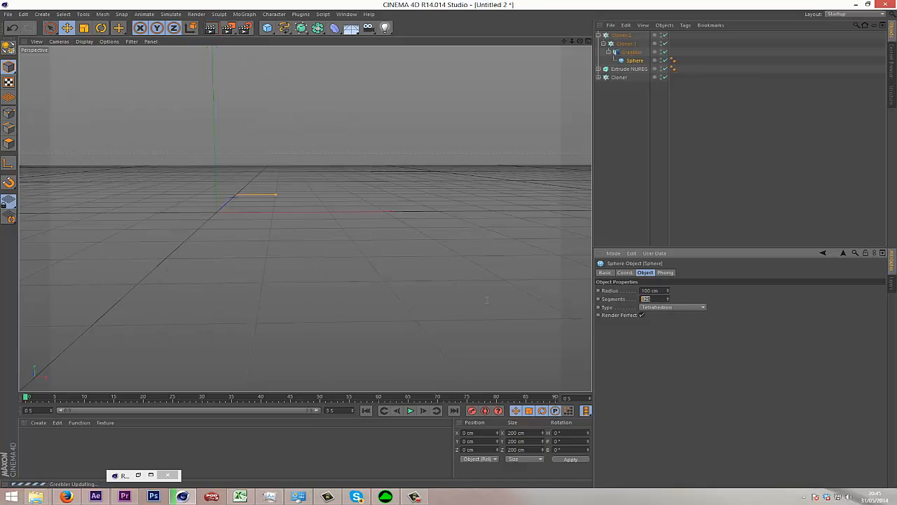
pyautogui.write('40')
pyautogui.press('Return')
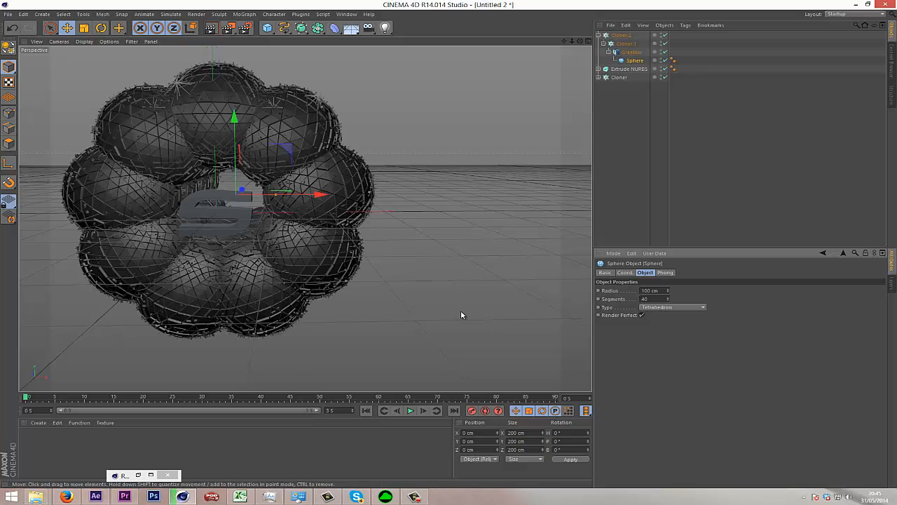
# Set the maximum base Height of the Greebler object to 24 cm.
pyautogui.click(626, 197)
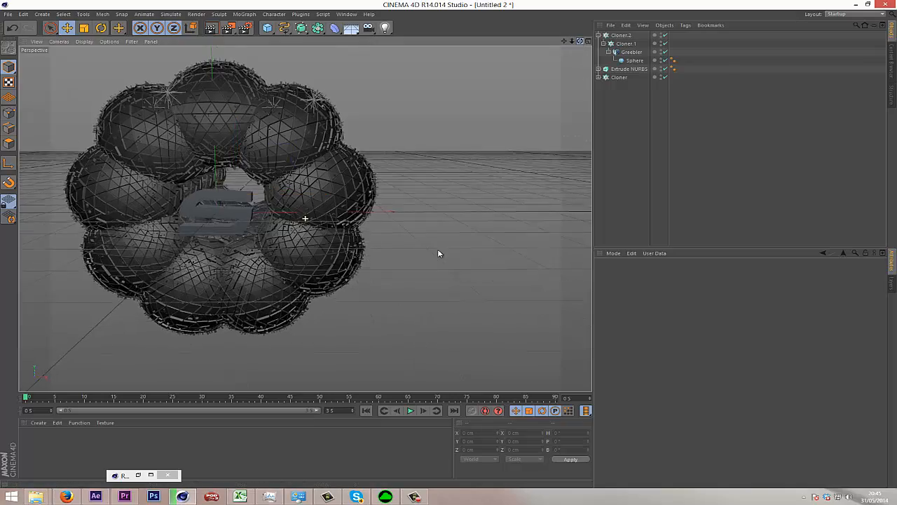
pyautogui.keyDown('alt'); pyautogui.moveTo(438, 253); pyautogui.dragTo(587, 41); pyautogui.keyUp('alt')
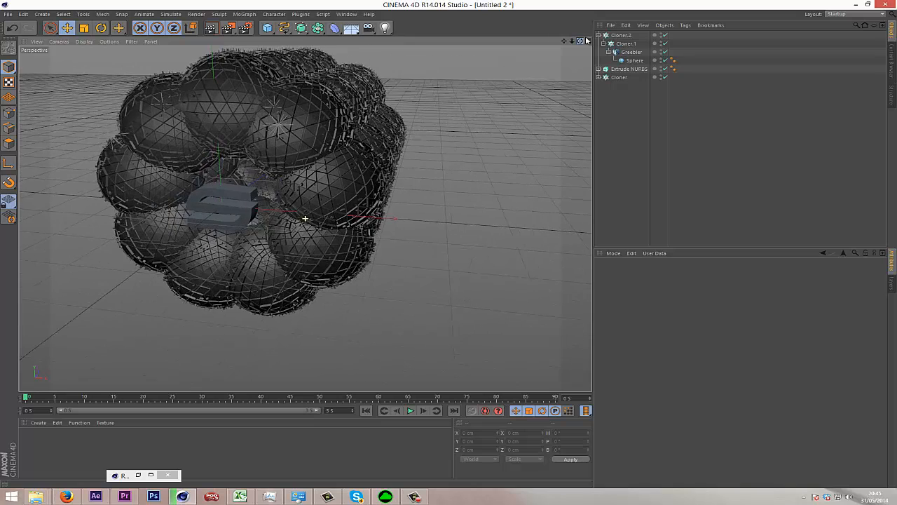
pyautogui.click(631, 52)
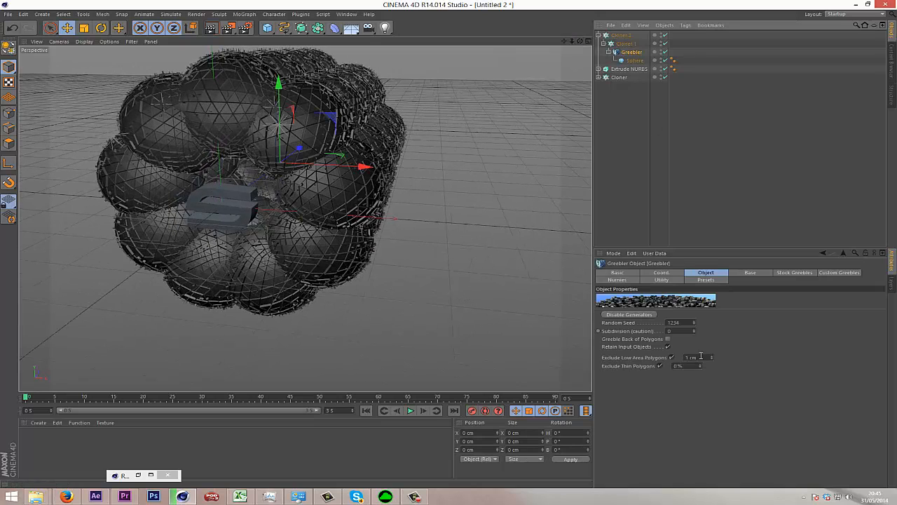
pyautogui.click(753, 274)
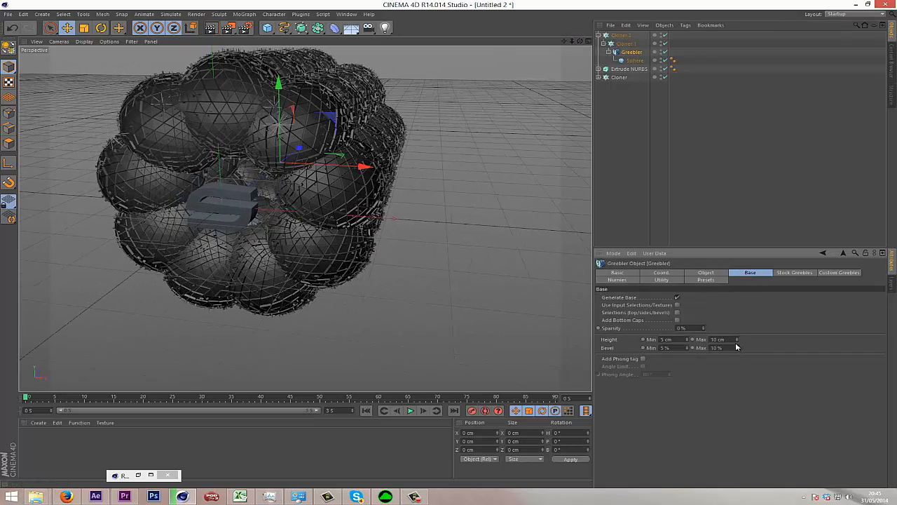
pyautogui.click(737, 342)
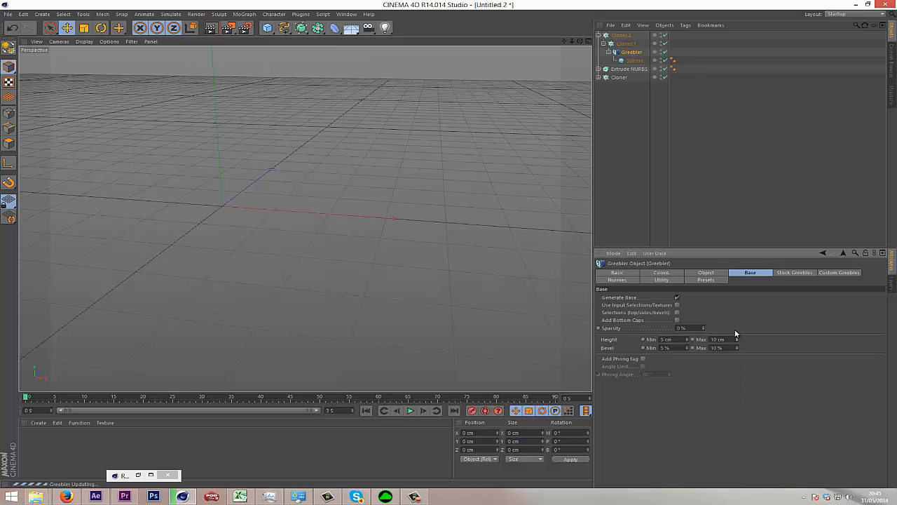
pyautogui.click(736, 341)
pyautogui.click(737, 340)
pyautogui.click(737, 341)
pyautogui.click(737, 340)
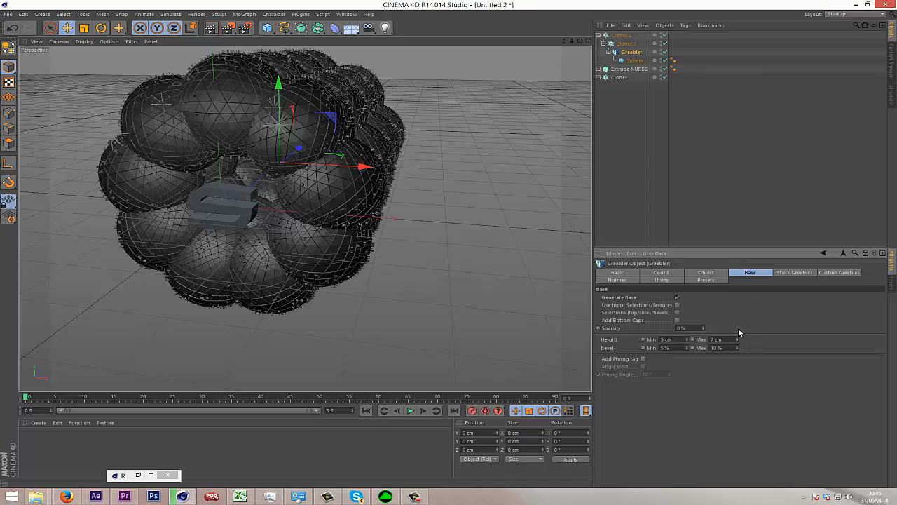
pyautogui.moveTo(736, 341); pyautogui.dragTo(745, 300)
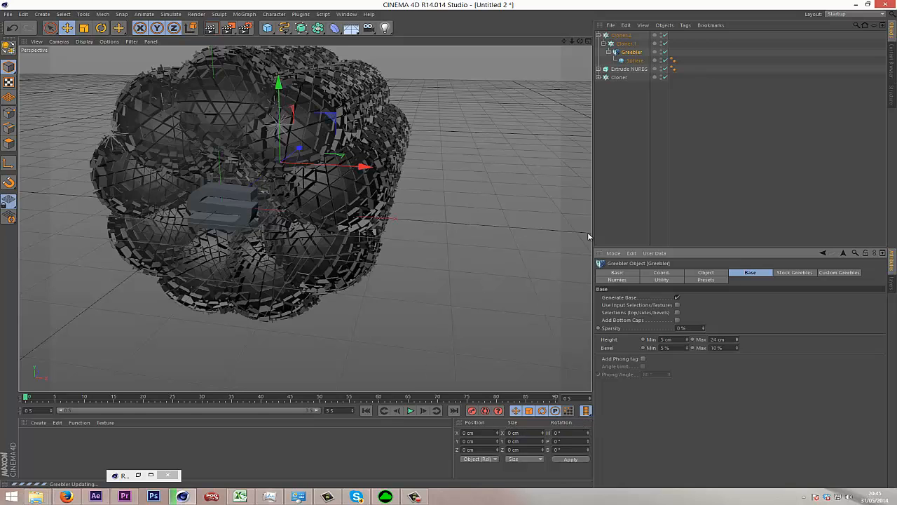
# Render the active view to preview the greebled spheres around the logo.
pyautogui.click(680, 194)
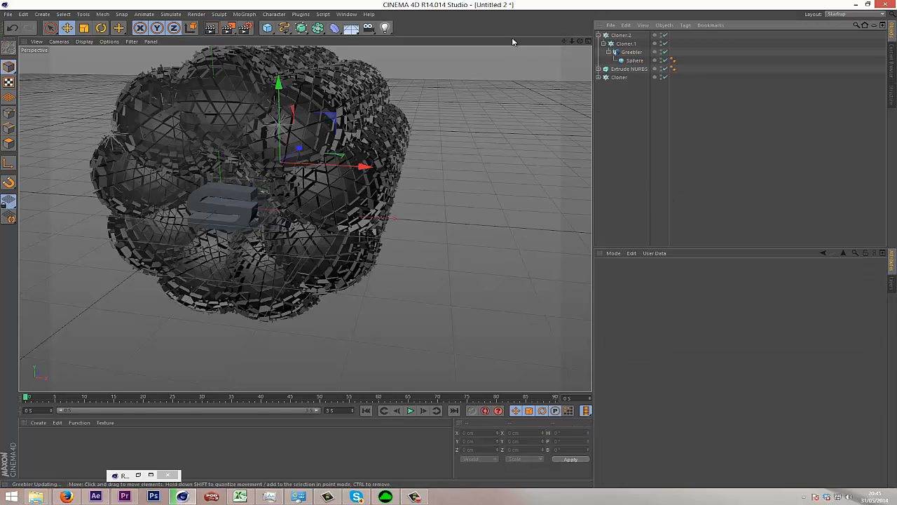
pyautogui.click(627, 54)
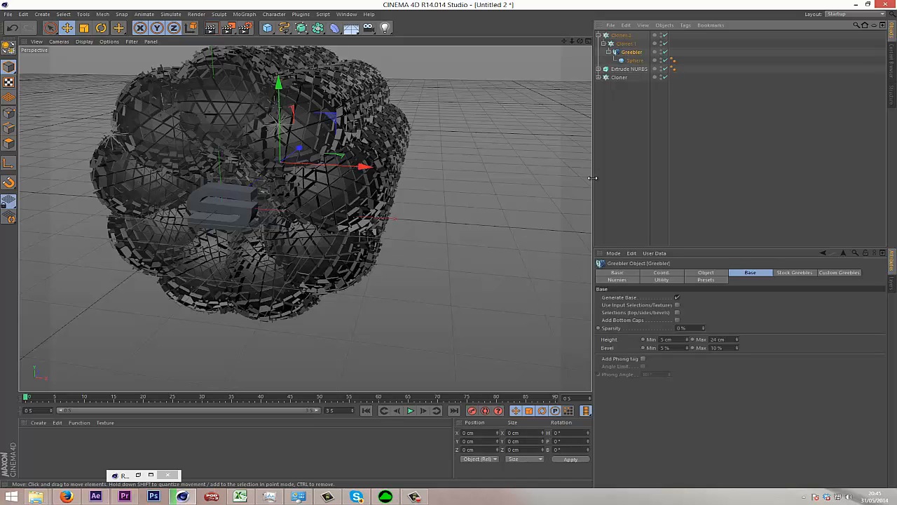
pyautogui.click(211, 29)
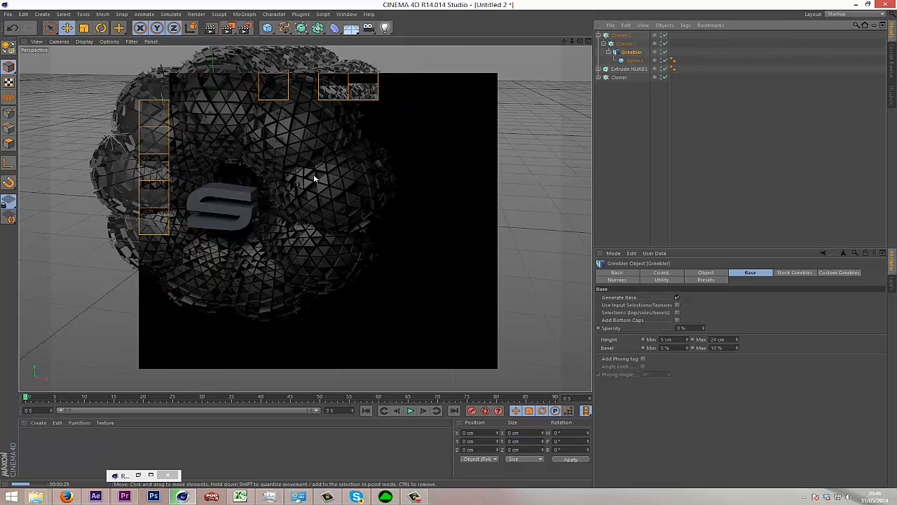
pyautogui.click(672, 145)
# Try the Octahedron Type on the greebled sphere and switch it to Hemisphere.
pyautogui.click(633, 61)
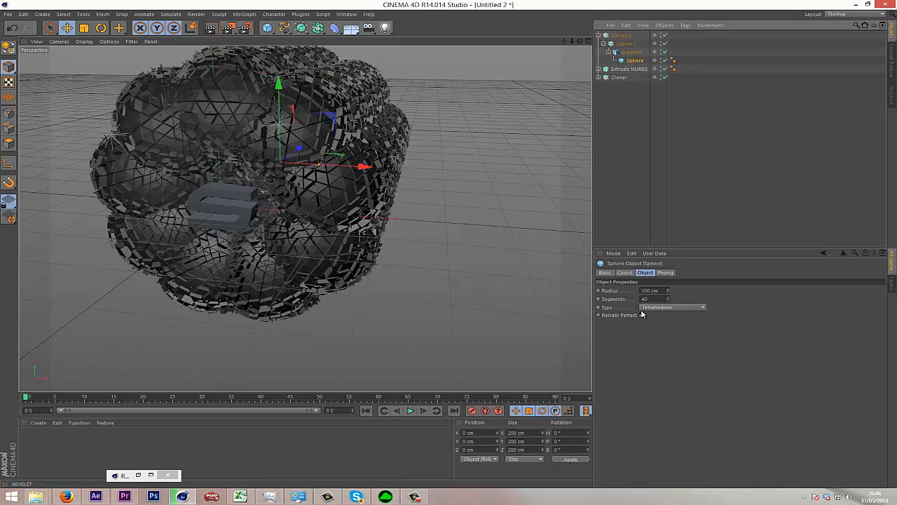
pyautogui.click(673, 307)
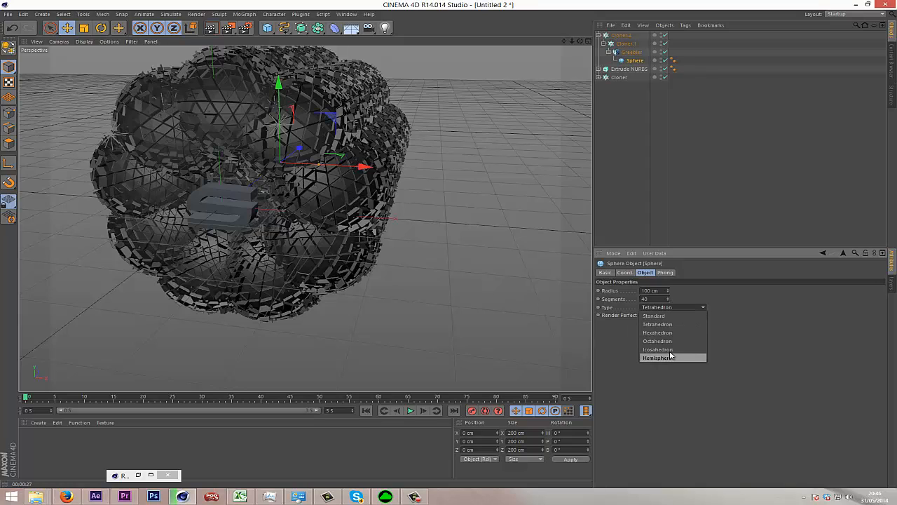
pyautogui.click(679, 343)
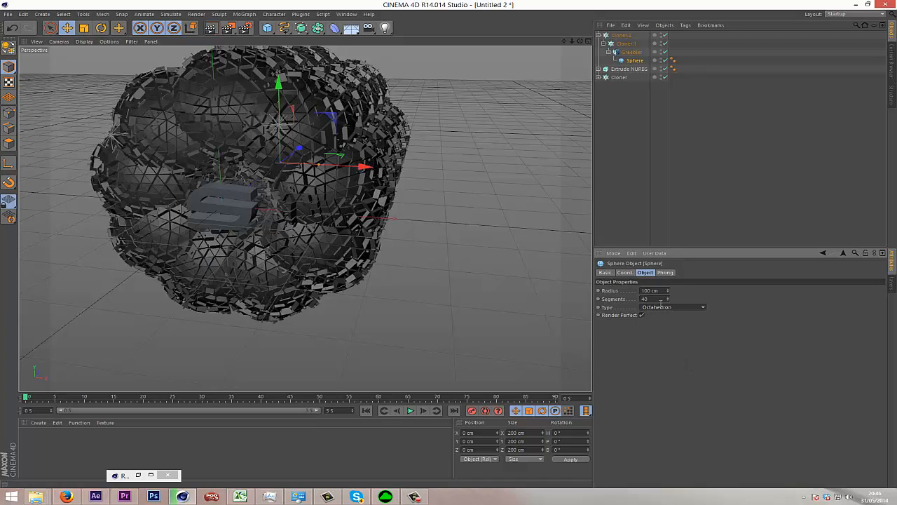
pyautogui.click(666, 307)
pyautogui.click(671, 356)
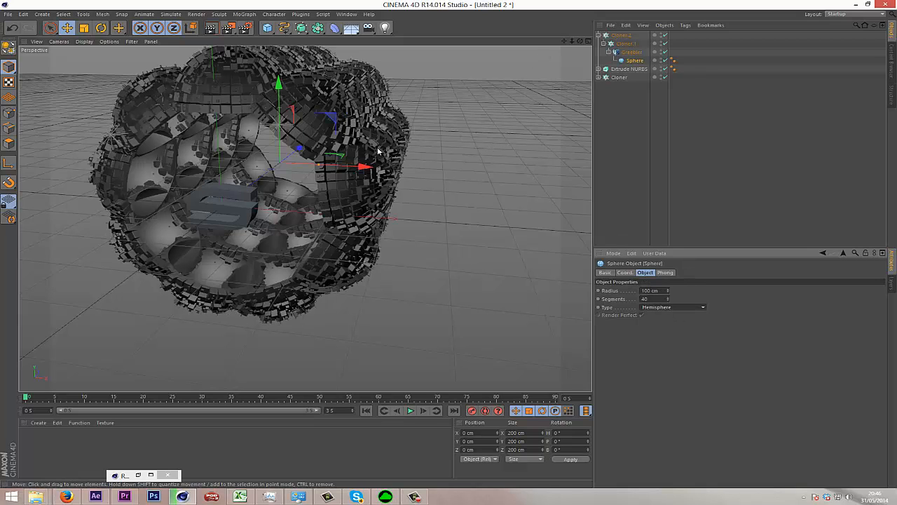
# Set the greebled sphere's Type to Octahedron and try another polyhedral Type.
pyautogui.click(692, 308)
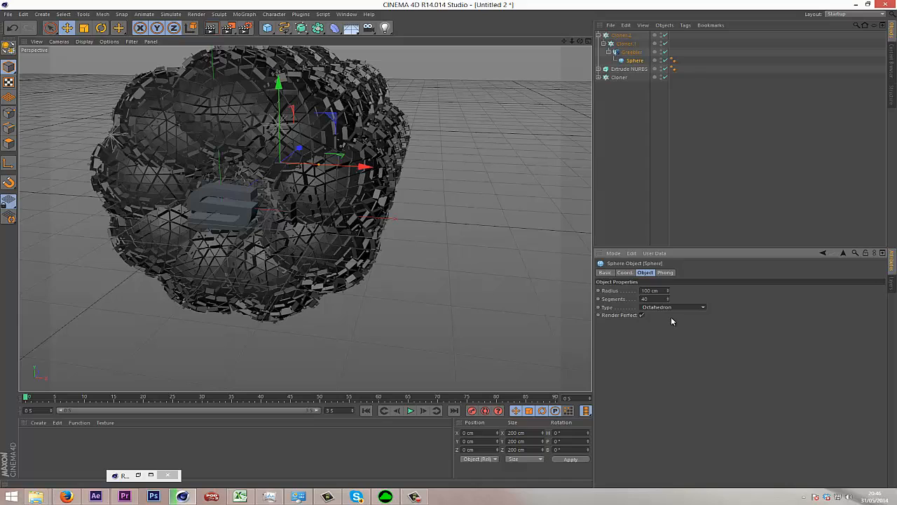
pyautogui.click(673, 307)
pyautogui.click(645, 323)
pyautogui.click(639, 105)
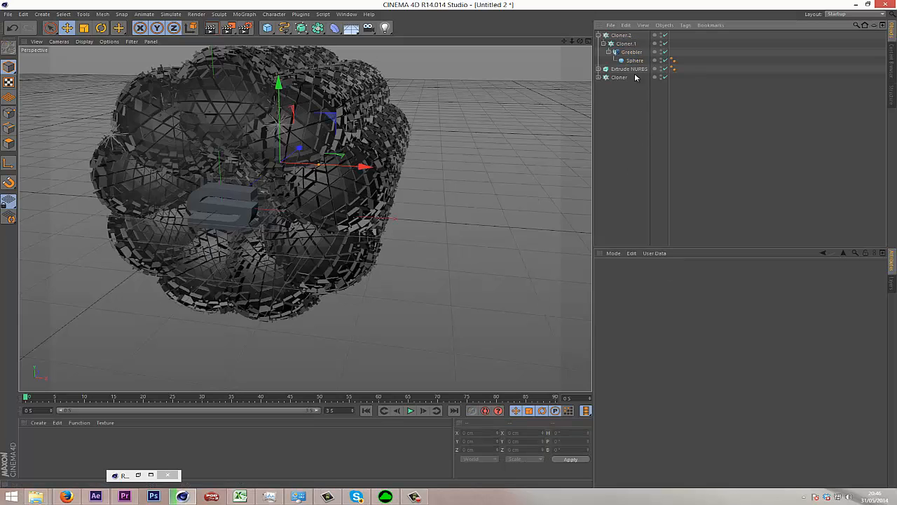
# Add a Step effector to the outer cloner, Cloner.2.
pyautogui.click(621, 35)
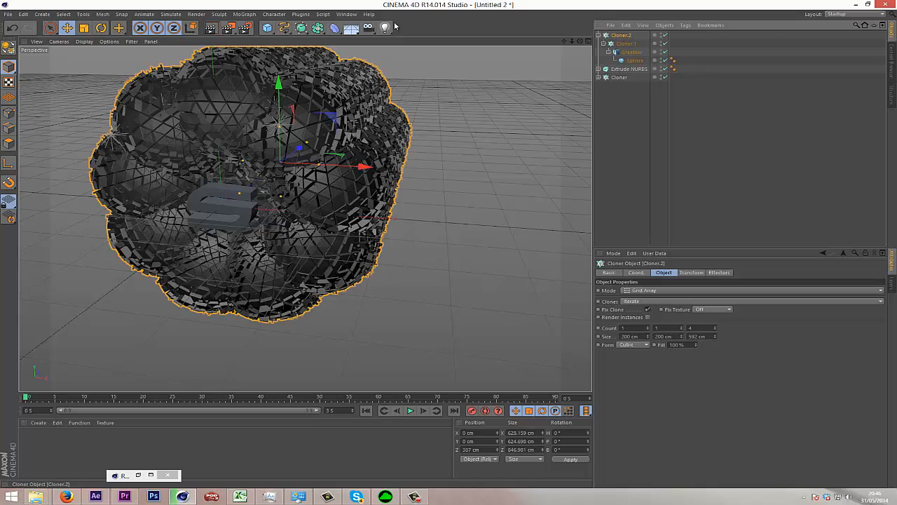
pyautogui.click(234, 15)
pyautogui.moveTo(274, 28)
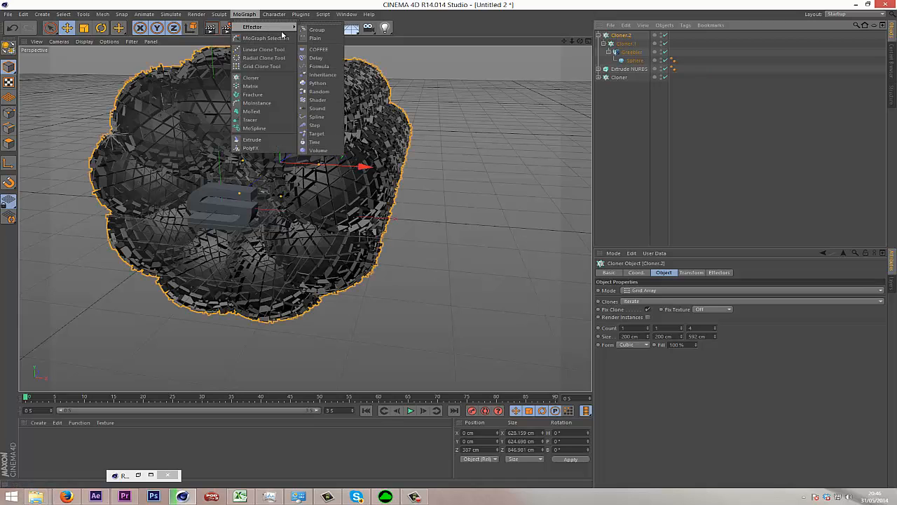
pyautogui.click(339, 127)
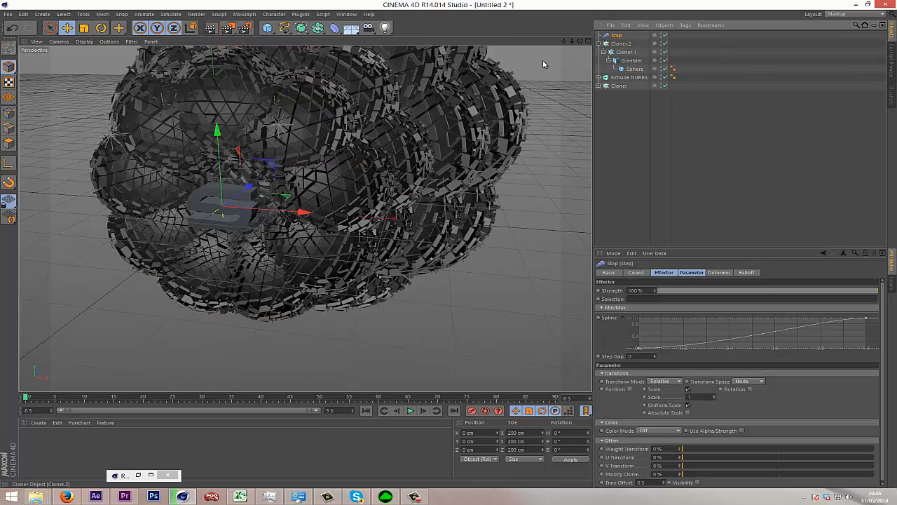
# Set the Step effector's uniform Scale to -0.55 so the sphere rings shrink along the tunnel.
pyautogui.moveTo(578, 42); pyautogui.dragTo(449, 247)
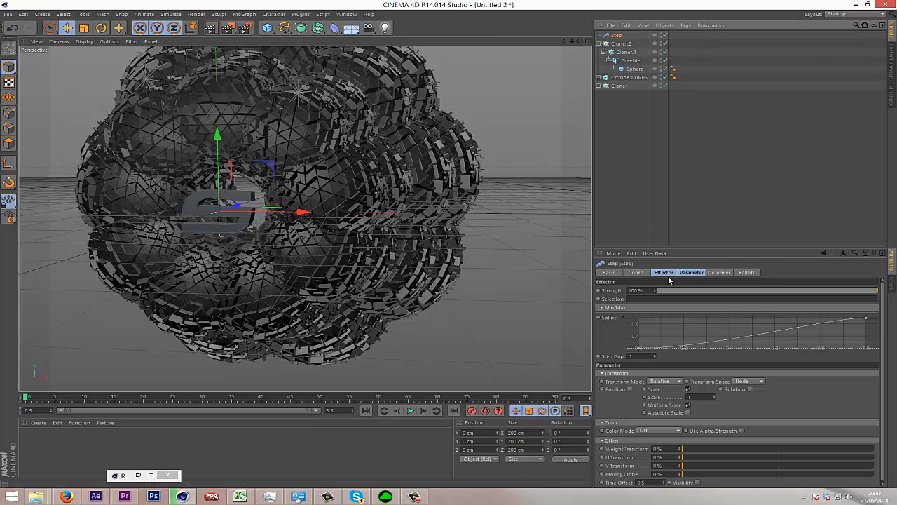
pyautogui.click(692, 273)
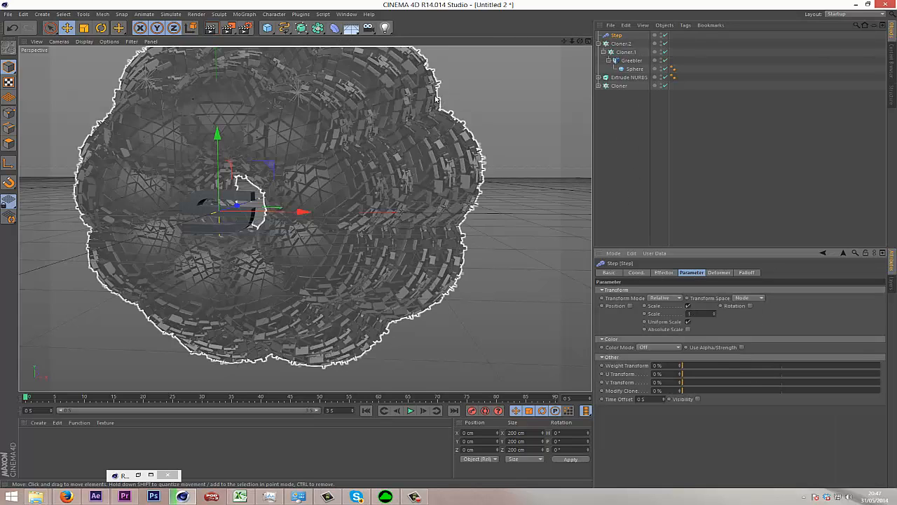
pyautogui.moveTo(715, 318); pyautogui.dragTo(714, 309)
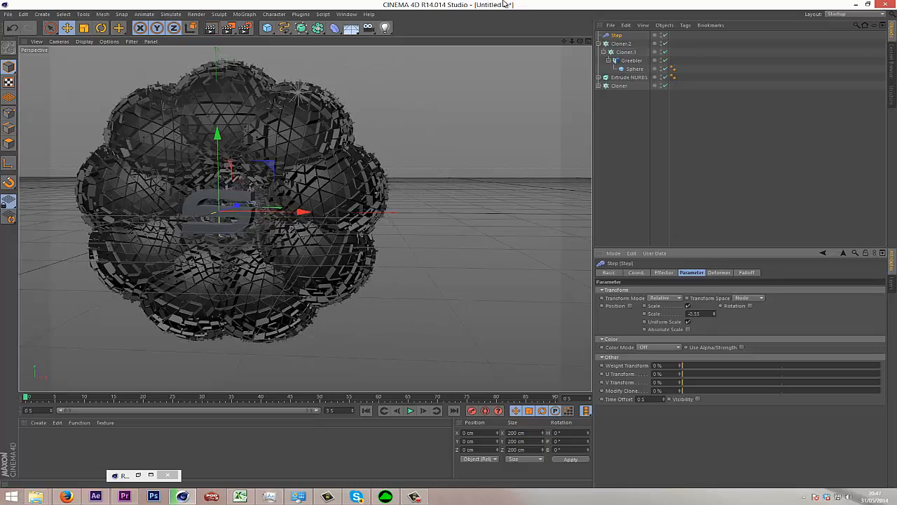
# Enable Rotation on the Step effector and set its R.B value to 99°.
pyautogui.moveTo(580, 41)
pyautogui.mouseDown()
pyautogui.moveTo(448, 248)
pyautogui.moveTo(463, 142)
pyautogui.mouseUp()
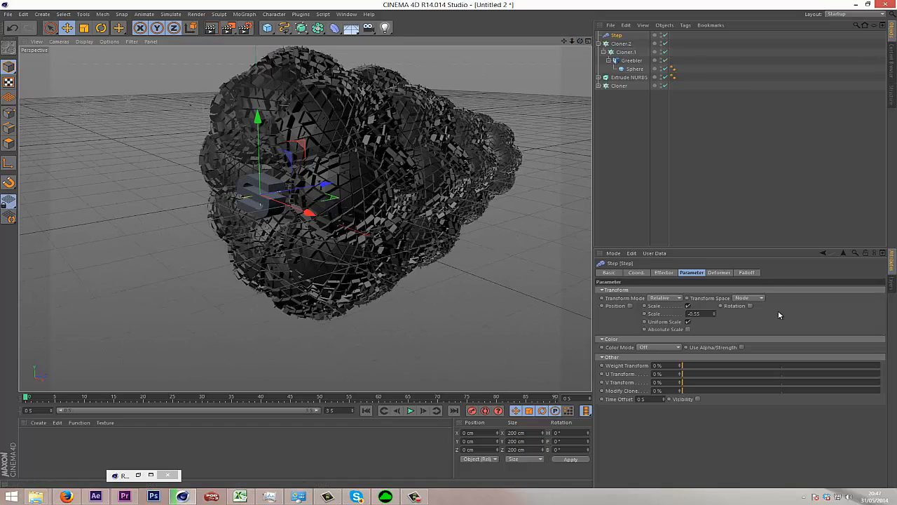
pyautogui.click(751, 306)
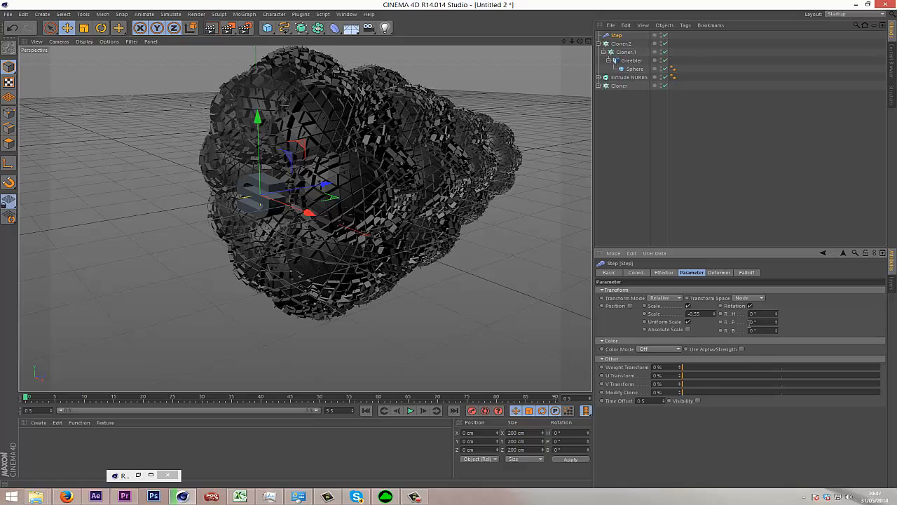
pyautogui.moveTo(777, 334); pyautogui.dragTo(777, 331)
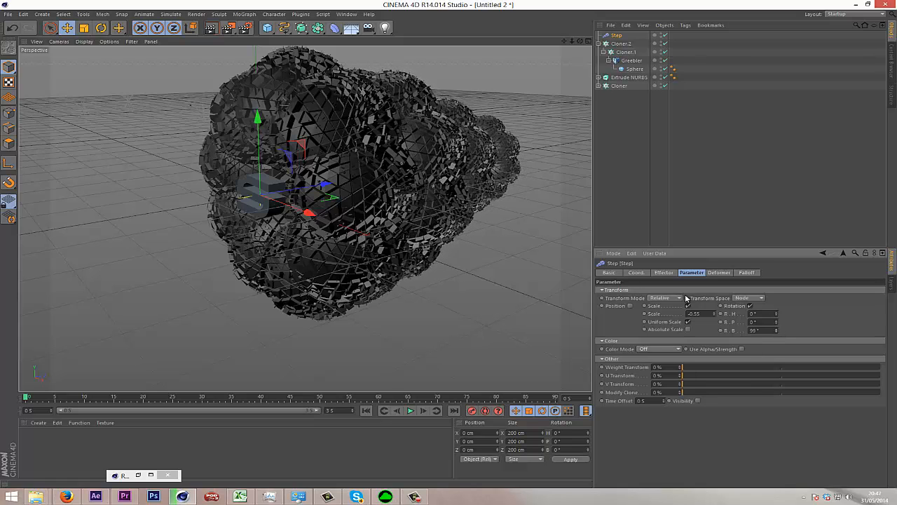
pyautogui.click(664, 272)
pyautogui.moveTo(874, 298); pyautogui.dragTo(778, 330)
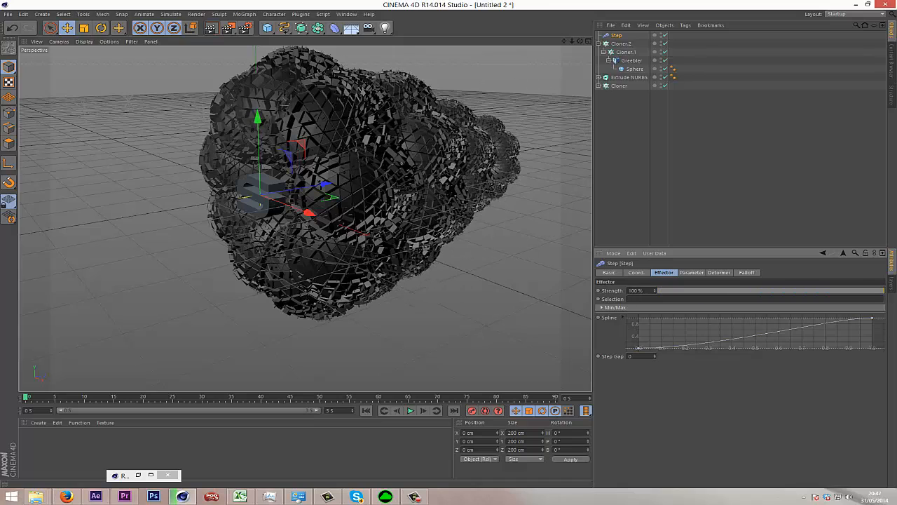
pyautogui.click(690, 273)
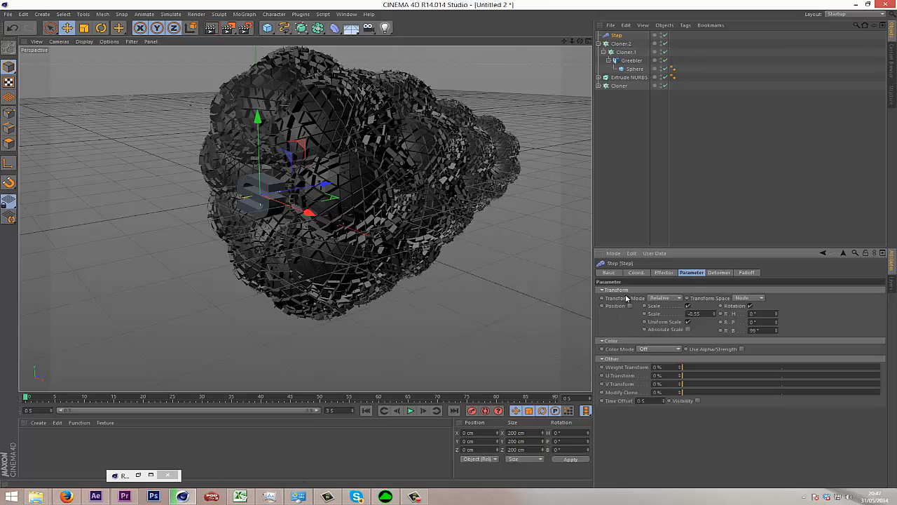
# Add a Random effector to the outer cloner, Cloner.2.
pyautogui.click(616, 44)
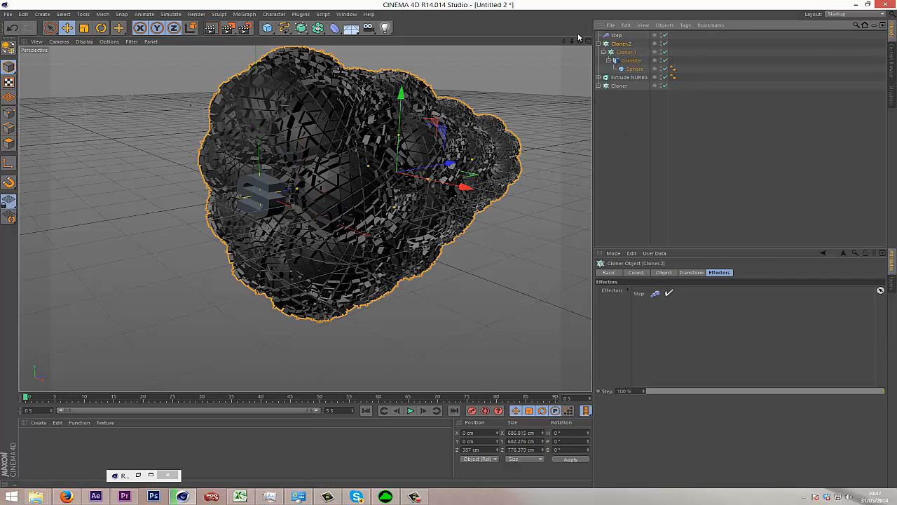
pyautogui.click(245, 15)
pyautogui.moveTo(262, 28)
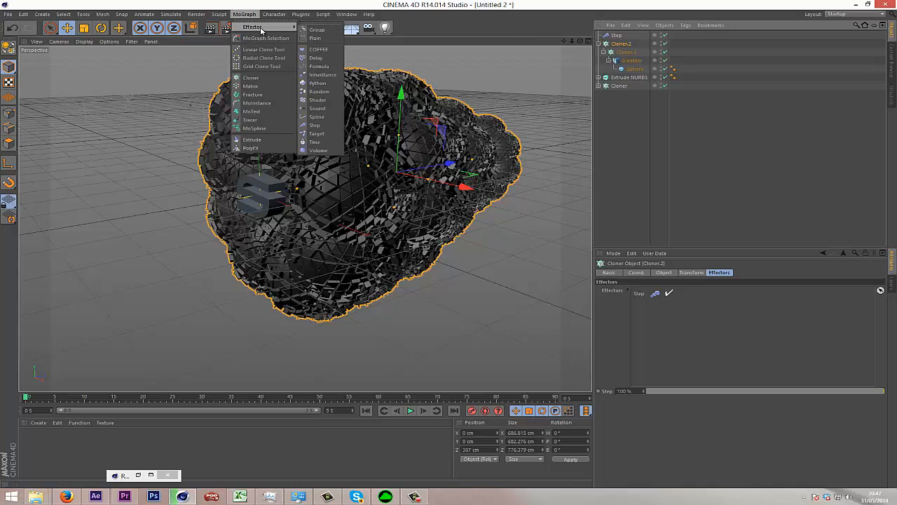
pyautogui.click(319, 91)
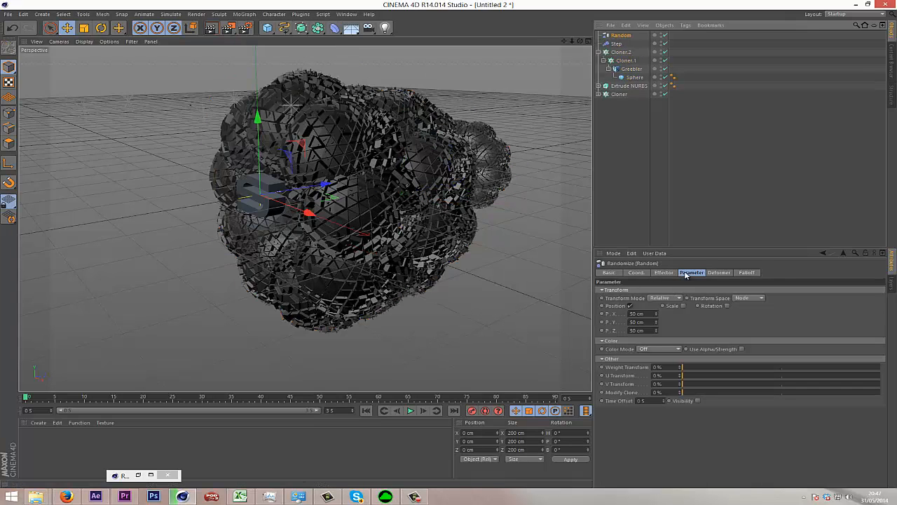
# Try the outer cloner's Random effector with Position disabled and a uniform Scale of -0.4, and delete the effector.
pyautogui.click(630, 306)
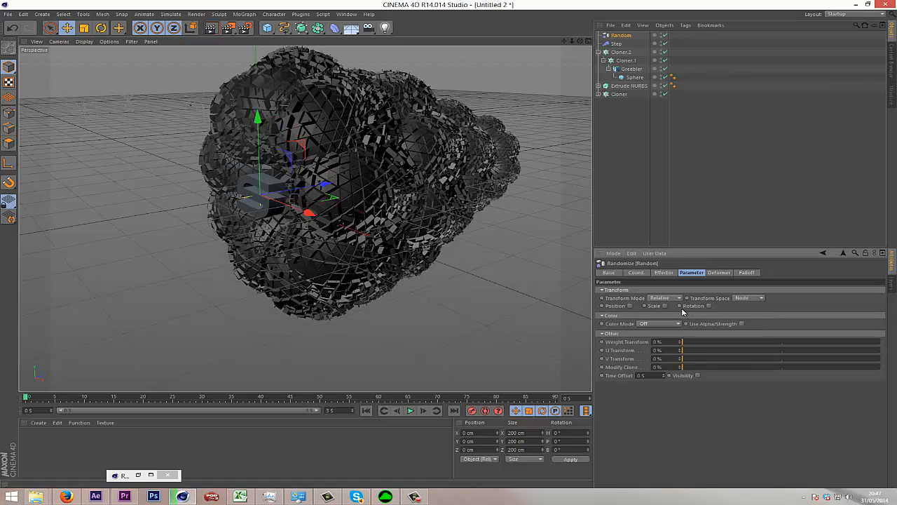
pyautogui.click(665, 306)
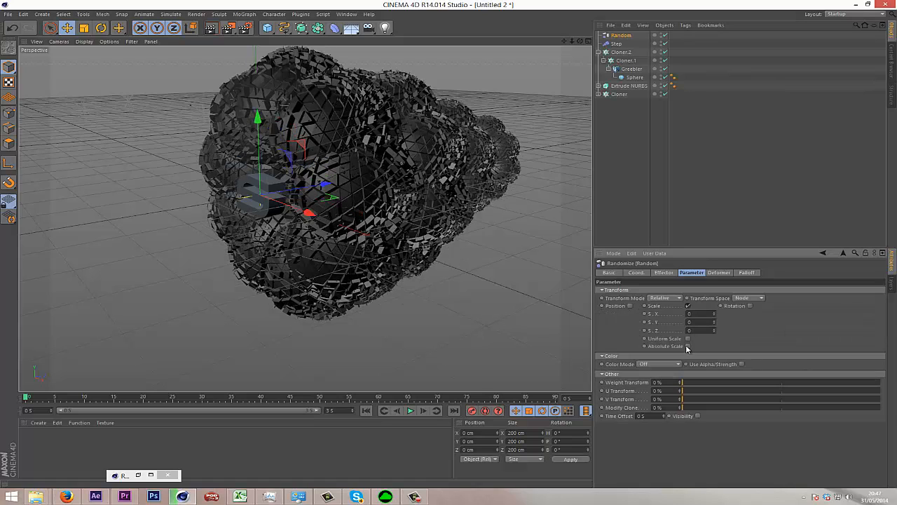
pyautogui.click(688, 339)
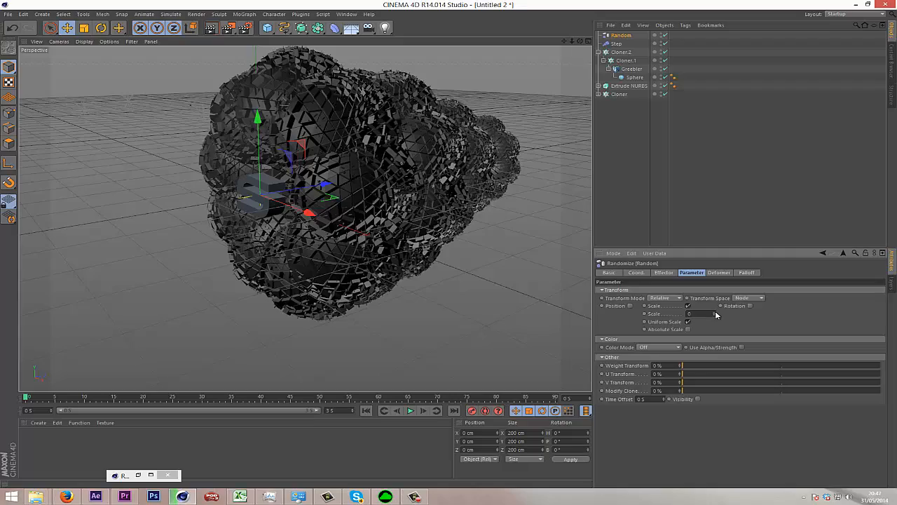
pyautogui.moveTo(715, 315); pyautogui.dragTo(715, 321)
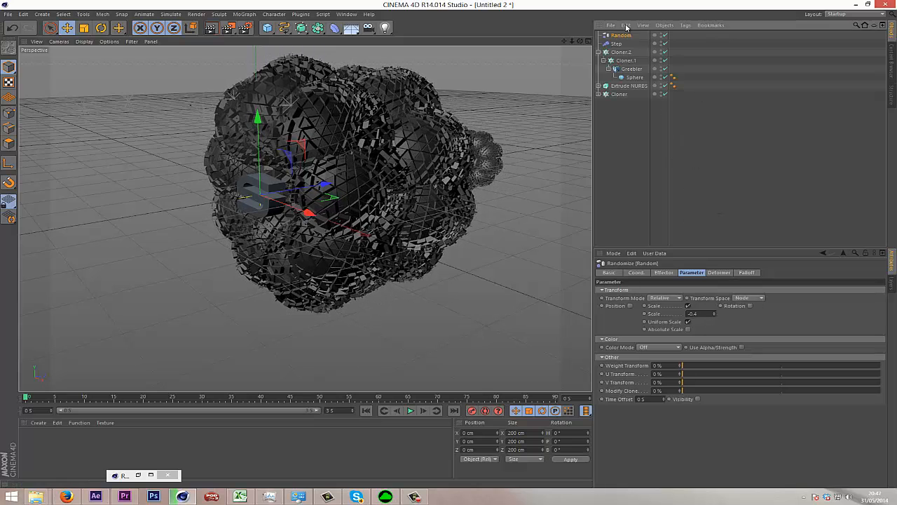
pyautogui.press('Delete')
# Add a Random effector to the inner cloner, Cloner.1.
pyautogui.click(625, 53)
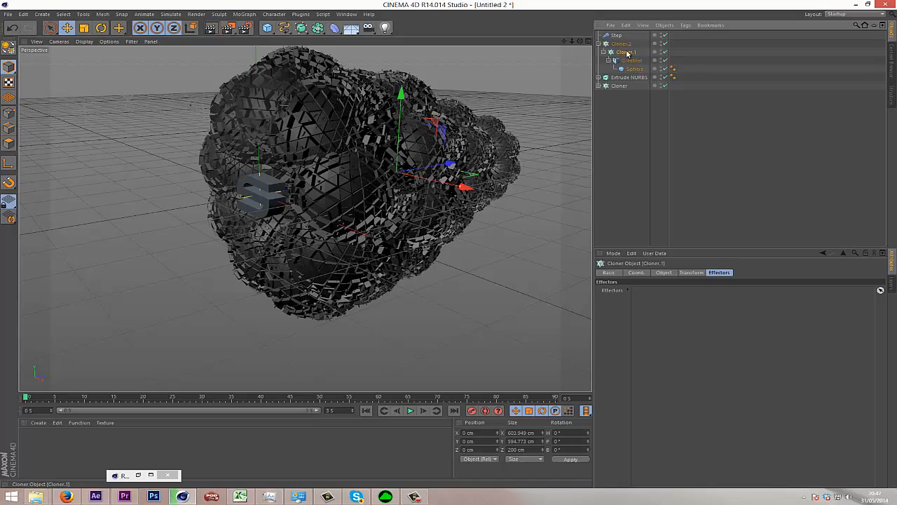
pyautogui.click(244, 14)
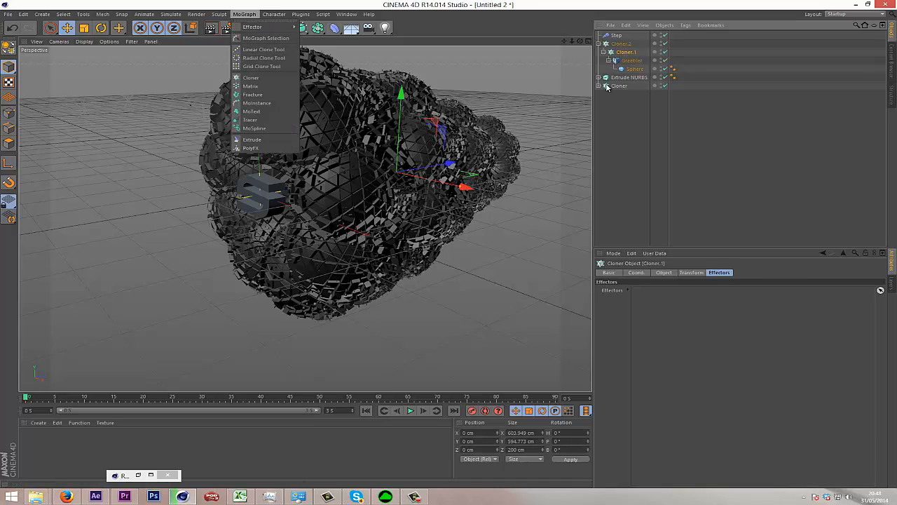
pyautogui.moveTo(281, 26)
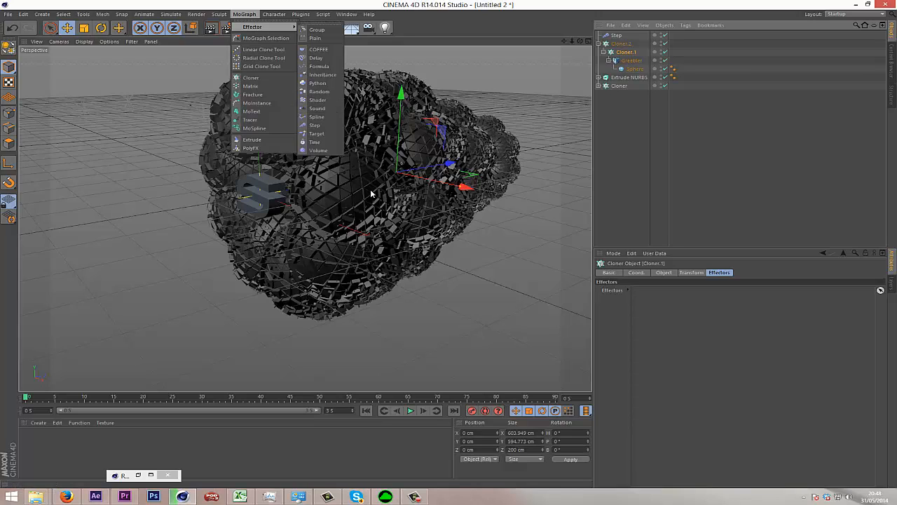
pyautogui.click(327, 92)
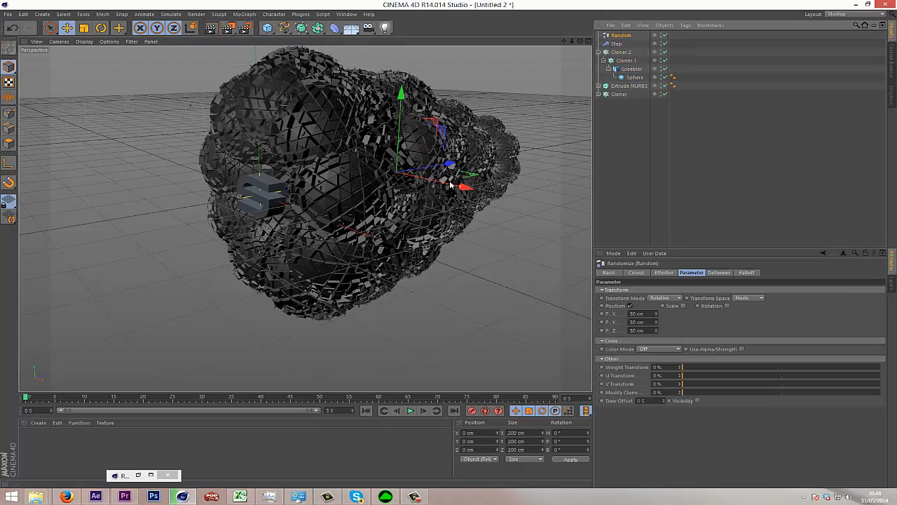
# Try the inner cloner's Random effector with Position disabled and a uniform Scale of 0.1, and delete the effector.
pyautogui.click(630, 306)
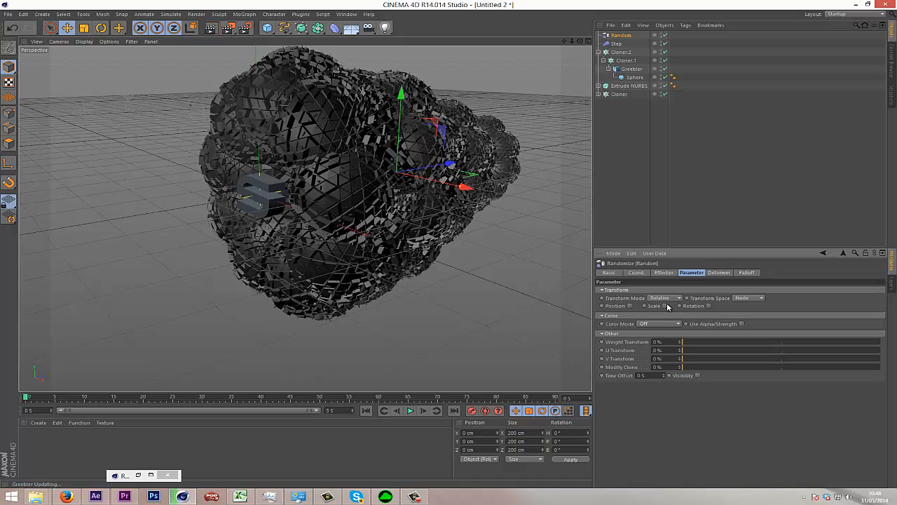
pyautogui.click(683, 306)
pyautogui.click(687, 339)
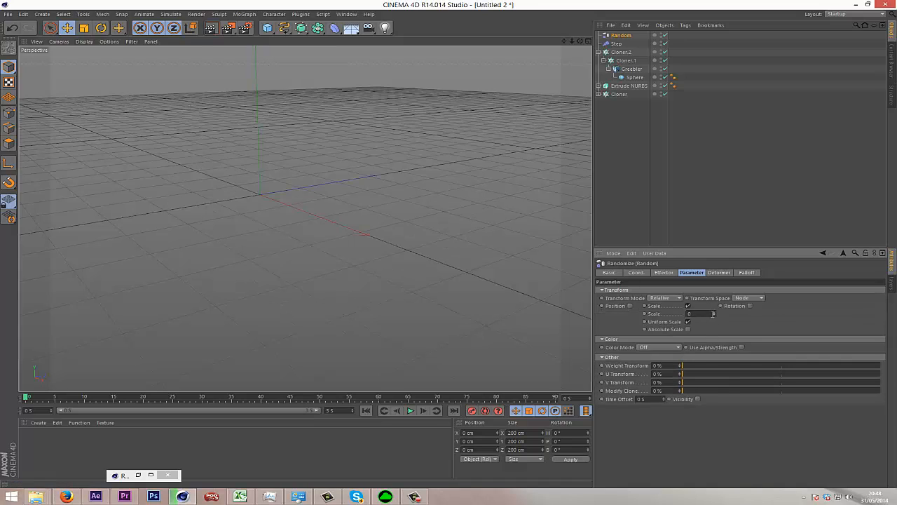
pyautogui.moveTo(714, 316)
pyautogui.mouseDown()
pyautogui.moveTo(712, 304)
pyautogui.moveTo(715, 314)
pyautogui.mouseUp()
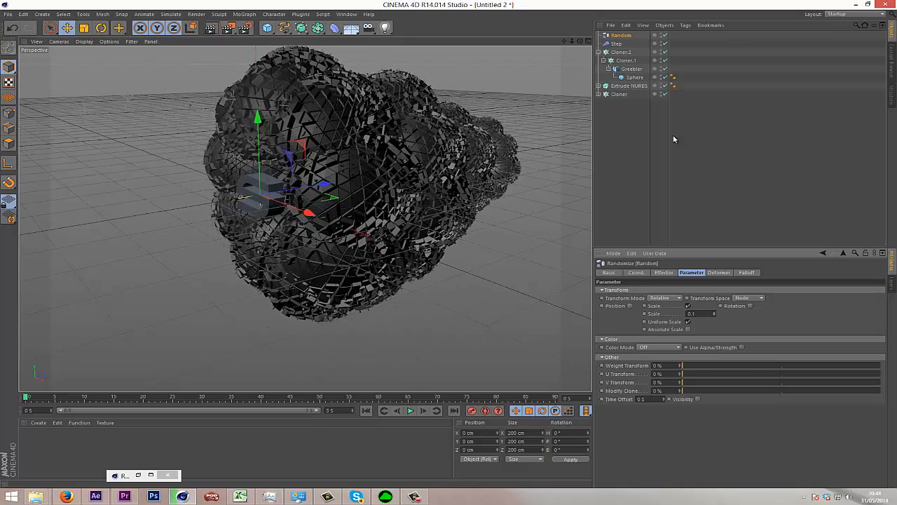
pyautogui.press('Delete')
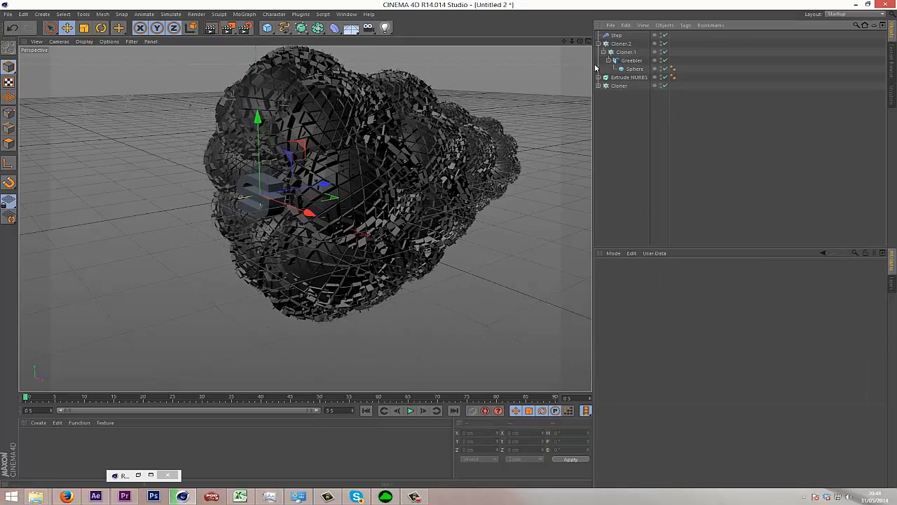
# Separate the sphere from the Greebler so both sit directly under Cloner.1 as siblings.
pyautogui.click(580, 41)
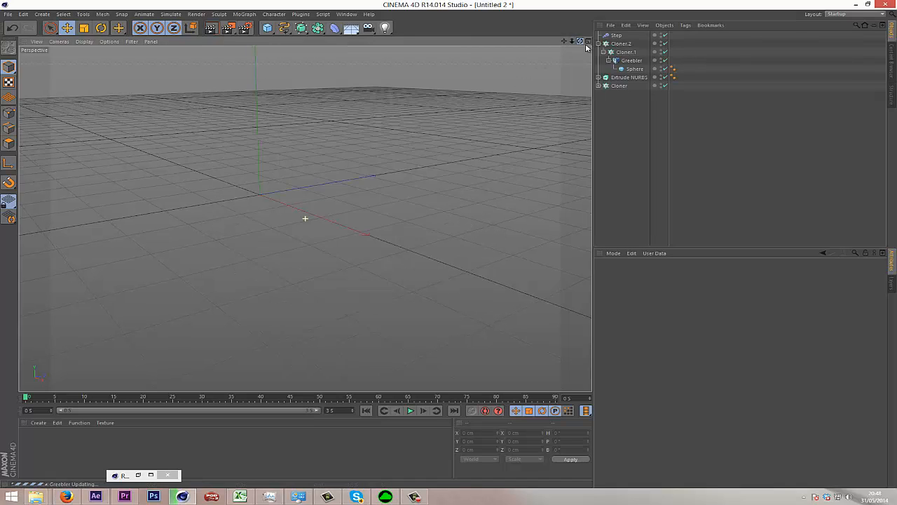
pyautogui.click(634, 70)
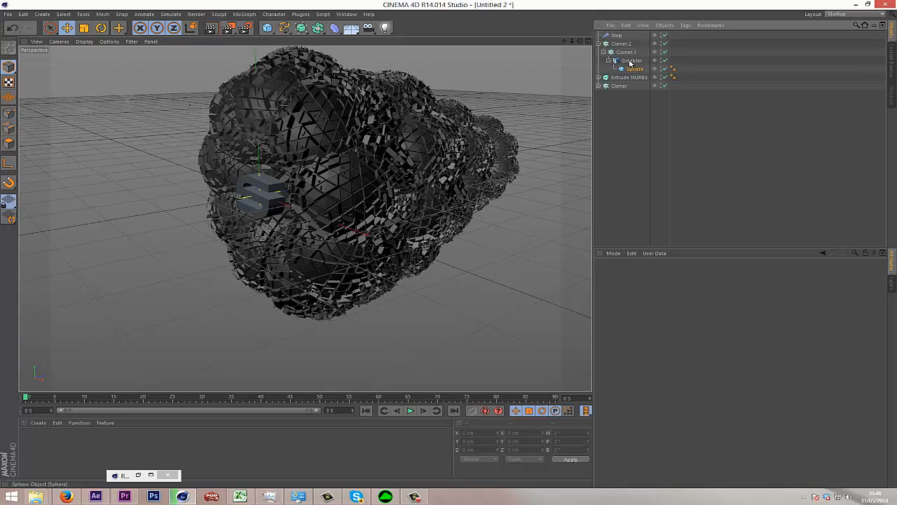
pyautogui.moveTo(630, 61); pyautogui.dragTo(634, 73)
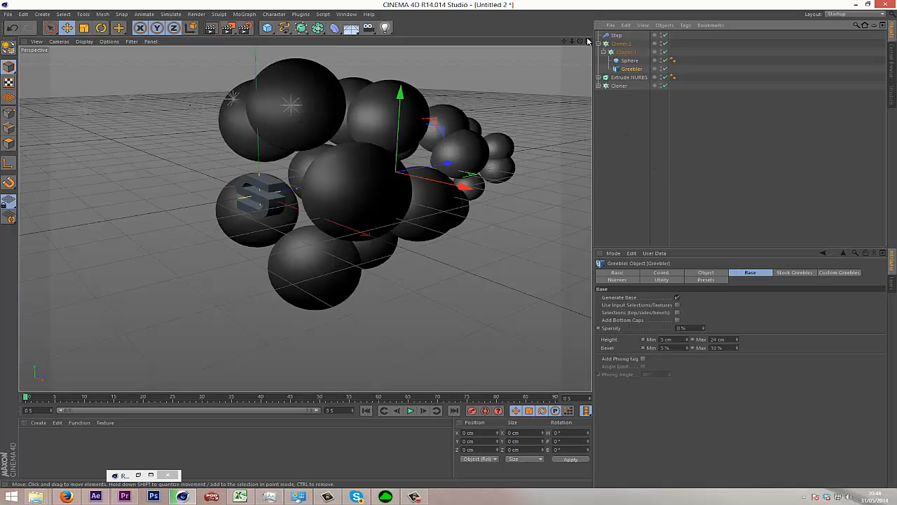
# Set Cloner.2's grid array Z Count to 6 and its Z Size to 1274 cm.
pyautogui.moveTo(580, 41); pyautogui.dragTo(445, 247)
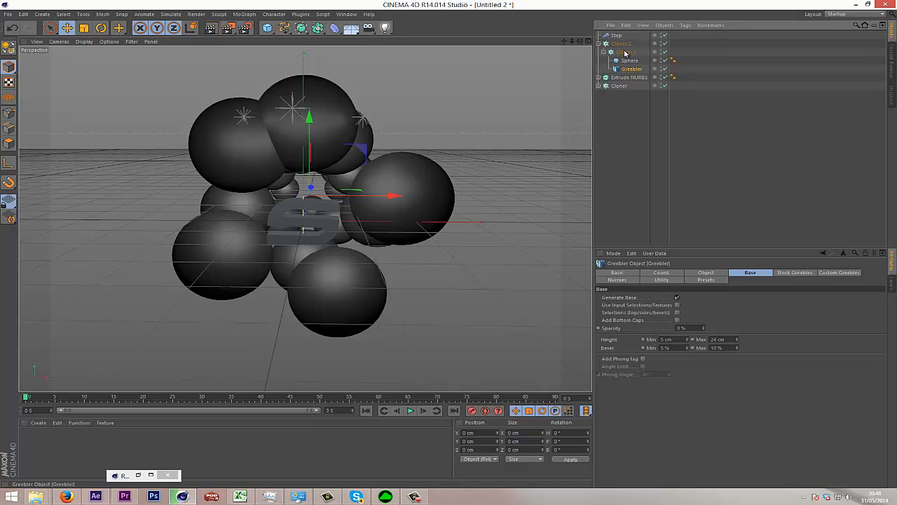
pyautogui.click(623, 44)
pyautogui.click(663, 273)
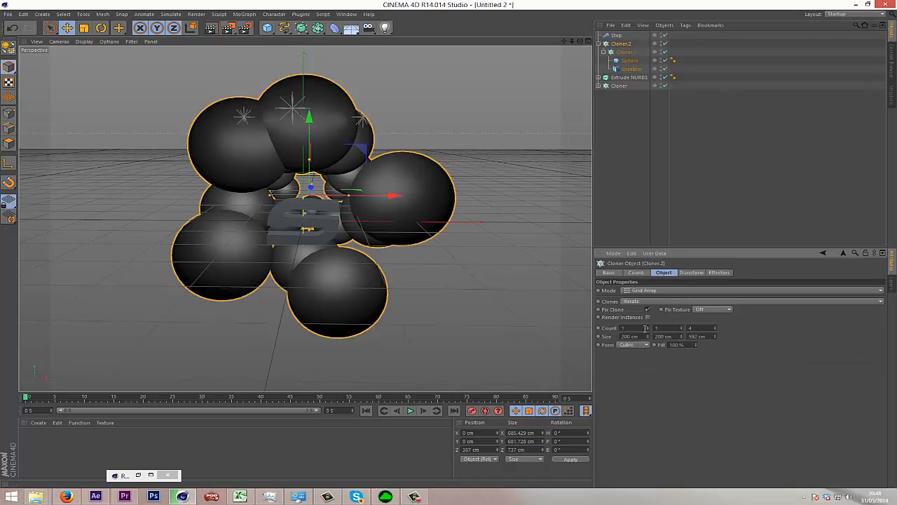
pyautogui.click(715, 327)
pyautogui.click(715, 327)
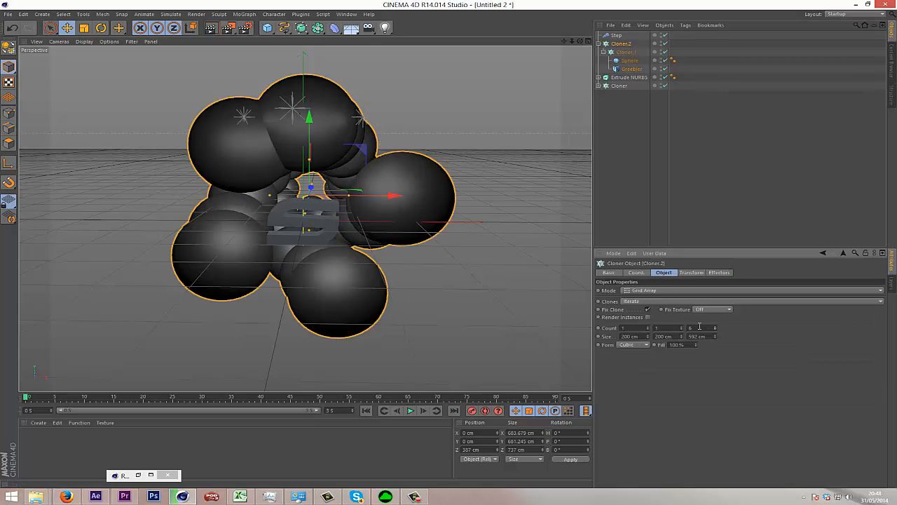
pyautogui.moveTo(714, 337); pyautogui.dragTo(706, 352)
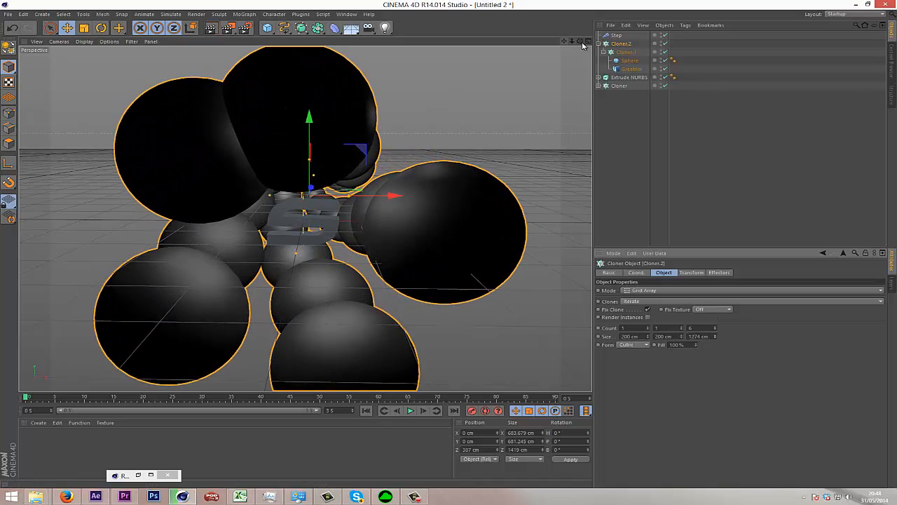
# Move the extruded logo along the Z axis deep into the sphere tunnel, to about Z 920 cm.
pyautogui.moveTo(579, 41); pyautogui.dragTo(451, 247)
pyautogui.click(628, 77)
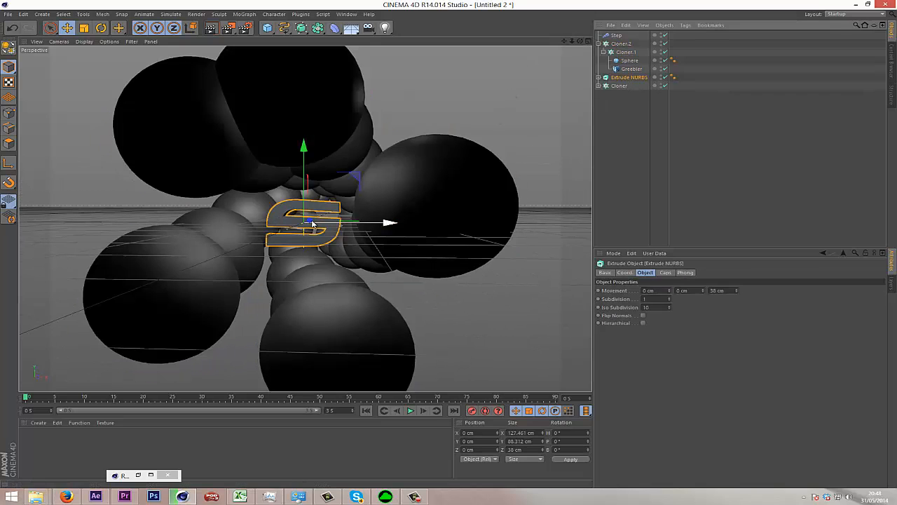
pyautogui.moveTo(314, 223)
pyautogui.mouseDown()
pyautogui.moveTo(330, 212)
pyautogui.moveTo(323, 219)
pyautogui.mouseUp()
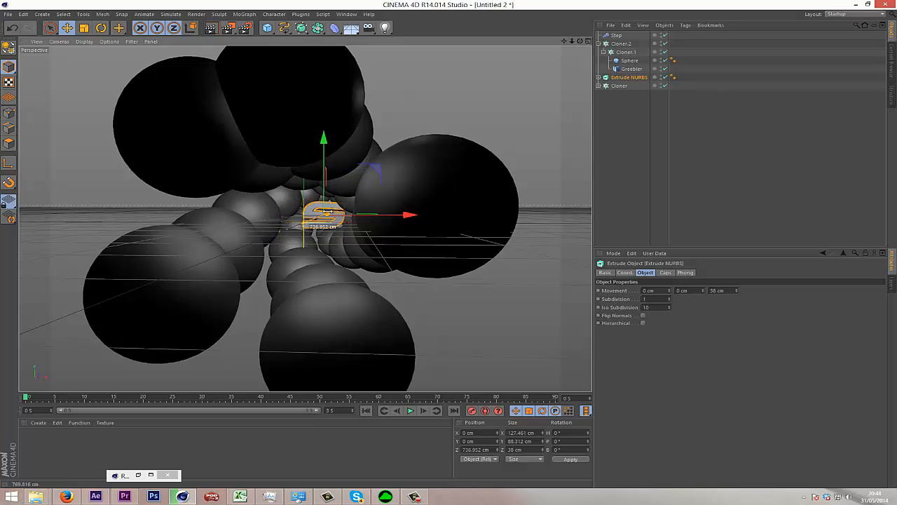
pyautogui.moveTo(580, 40); pyautogui.dragTo(447, 243)
pyautogui.moveTo(382, 235); pyautogui.dragTo(444, 231)
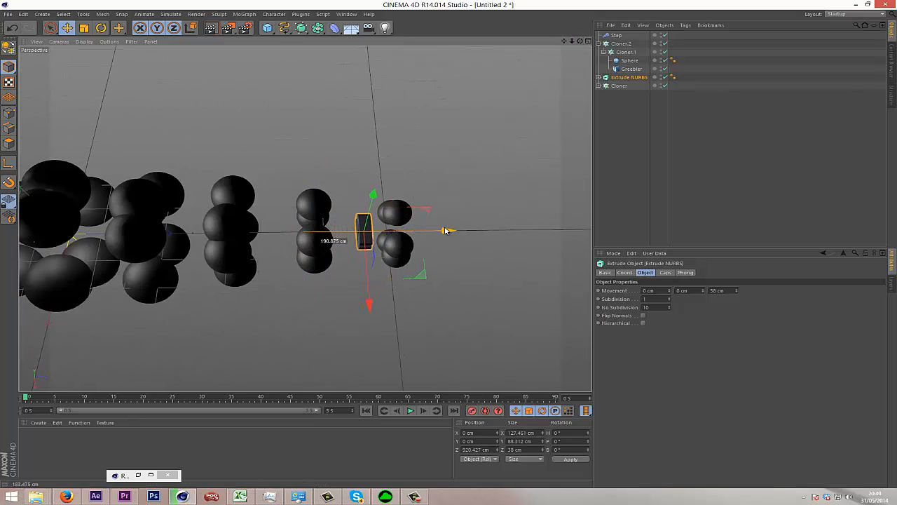
# Test the Step effector's Strength across its range, finishing at 100%.
pyautogui.click(616, 35)
pyautogui.click(666, 273)
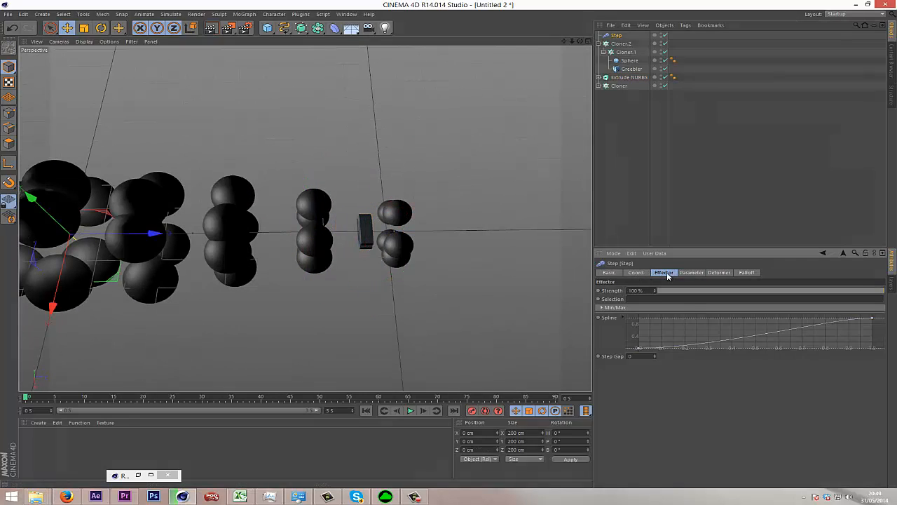
pyautogui.moveTo(731, 291); pyautogui.dragTo(886, 315)
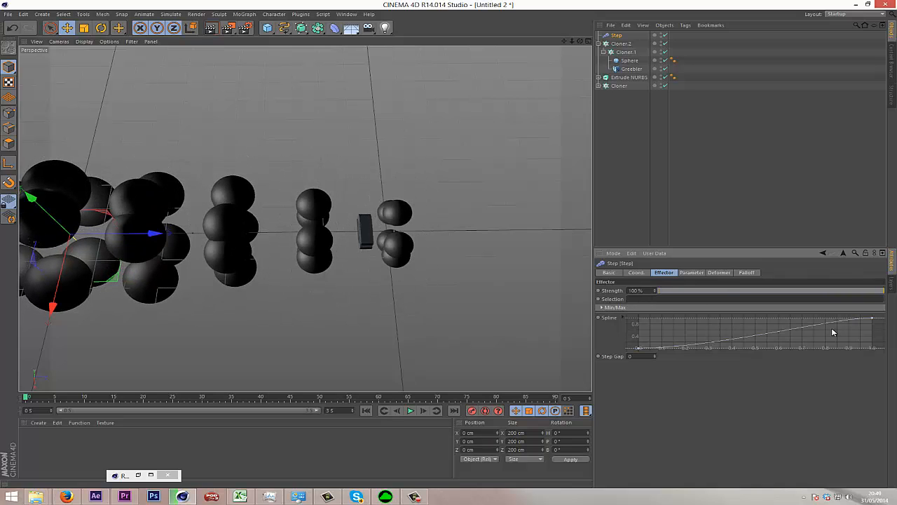
# Move the extruded logo to about Z 985 cm at the tunnel's far end and group it under a null.
pyautogui.click(614, 78)
pyautogui.moveTo(455, 232); pyautogui.dragTo(464, 235)
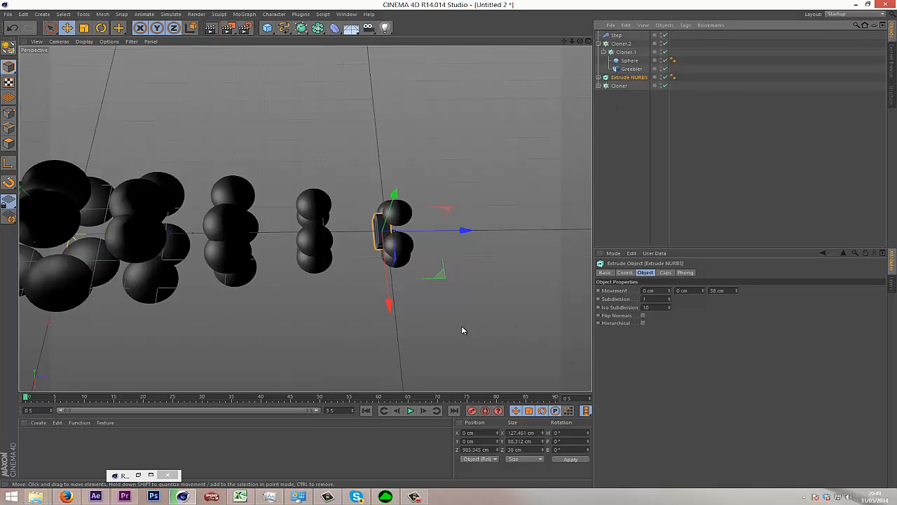
pyautogui.hotkey('alt', 'g')
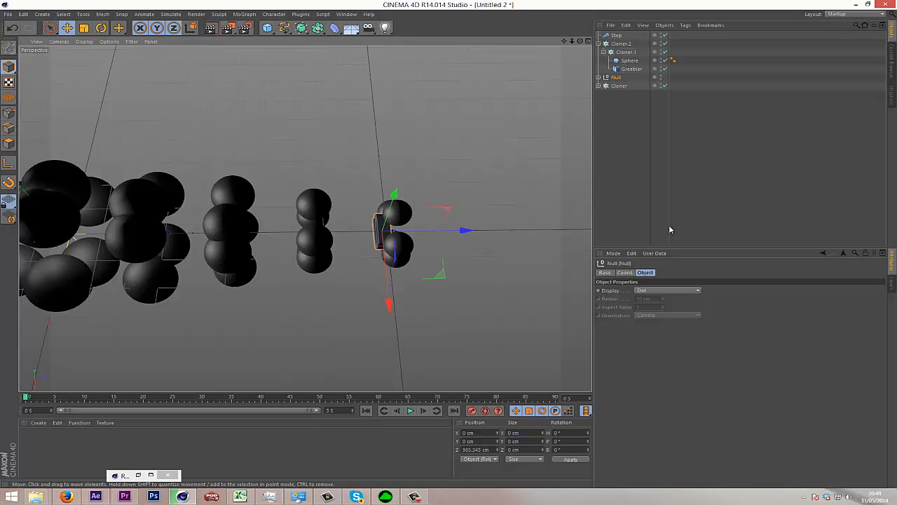
pyautogui.click(598, 78)
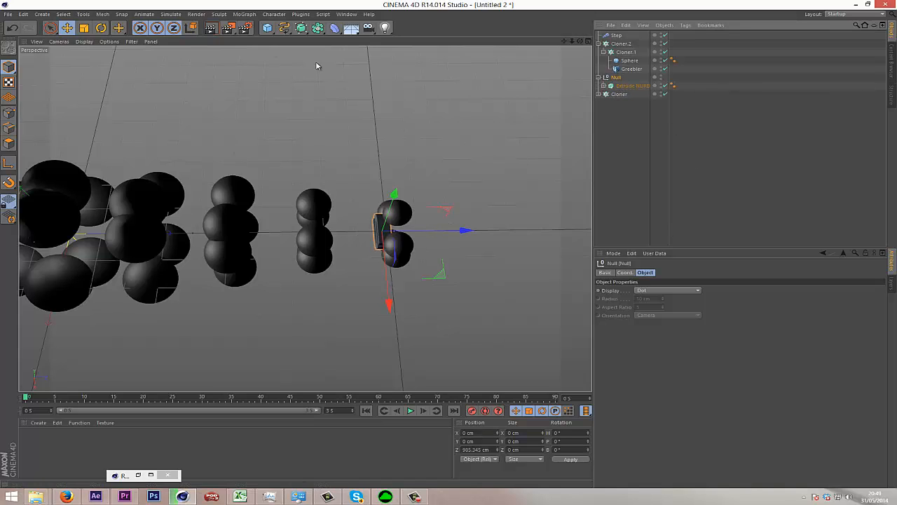
pyautogui.click(244, 14)
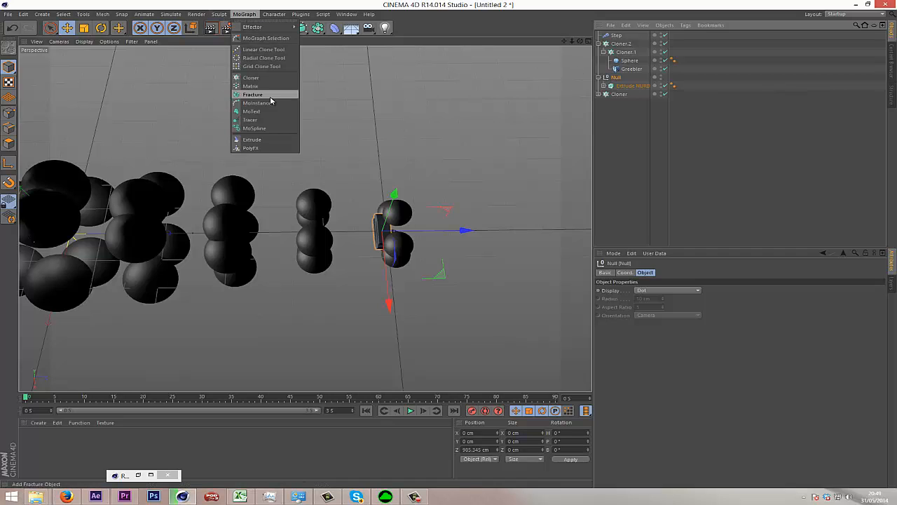
pyautogui.click(636, 118)
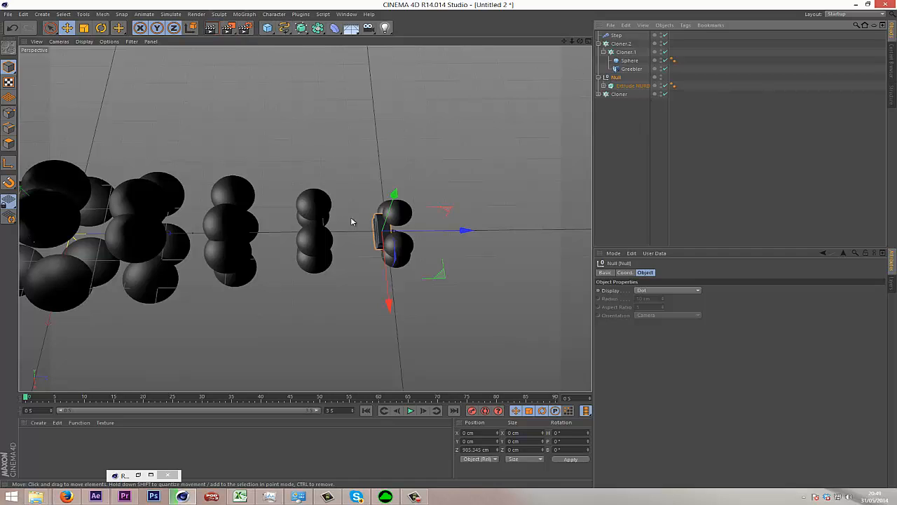
# Rename the null holding the extruded logo as logo.
pyautogui.doubleClick(615, 77)
pyautogui.write('logoo')
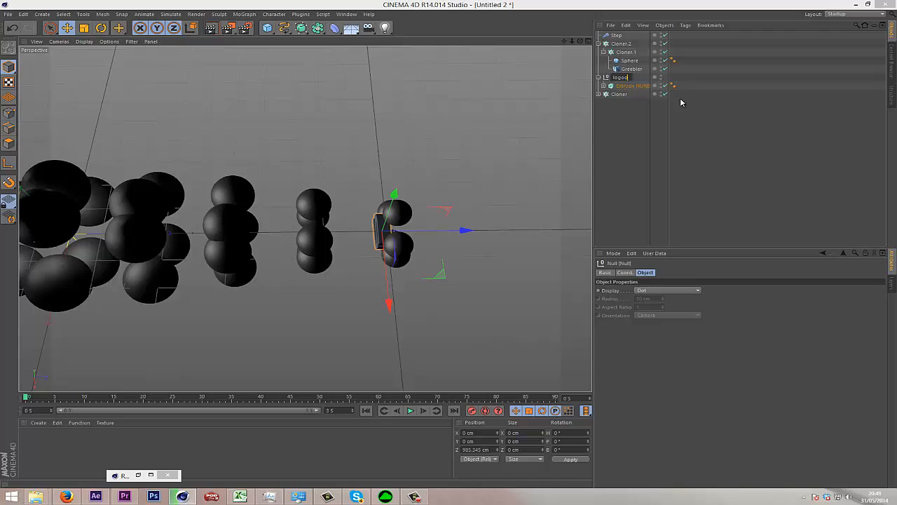
pyautogui.press('Return')
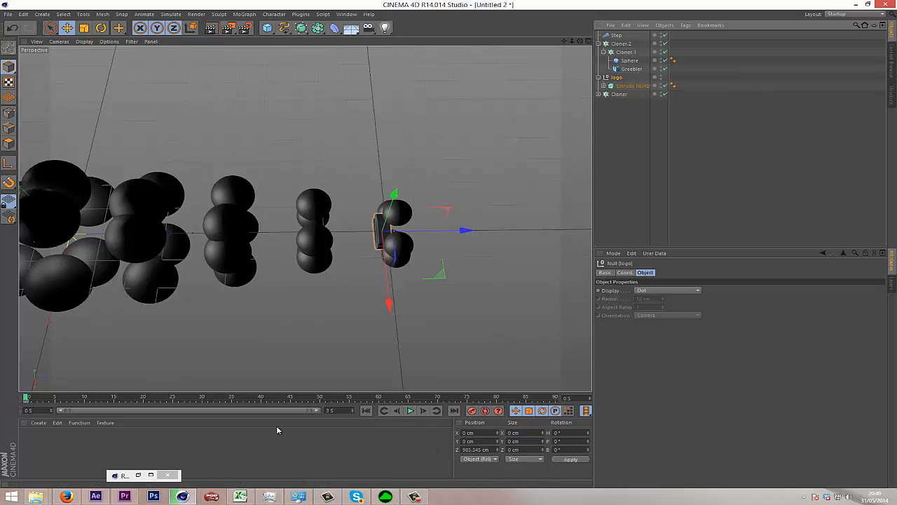
# Set the animation's end time to 12 seconds.
pyautogui.doubleClick(340, 412)
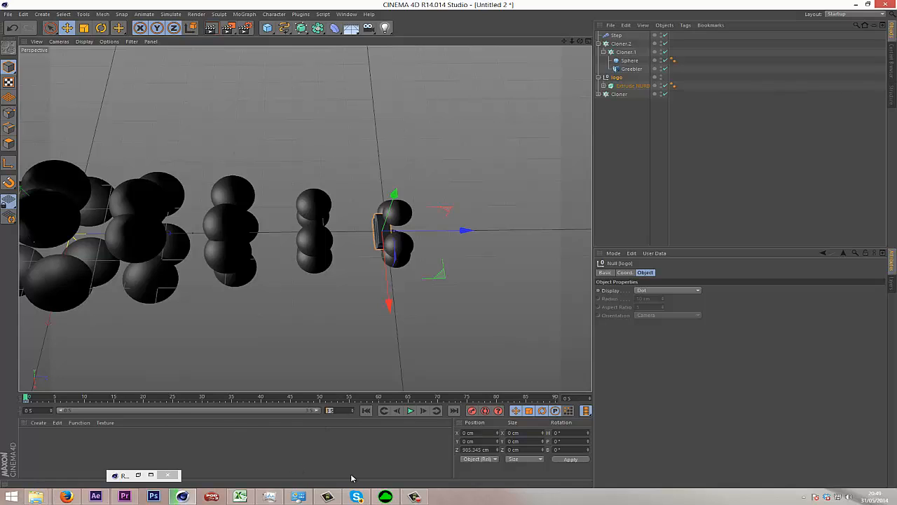
pyautogui.write('12 F')
pyautogui.press('Return')
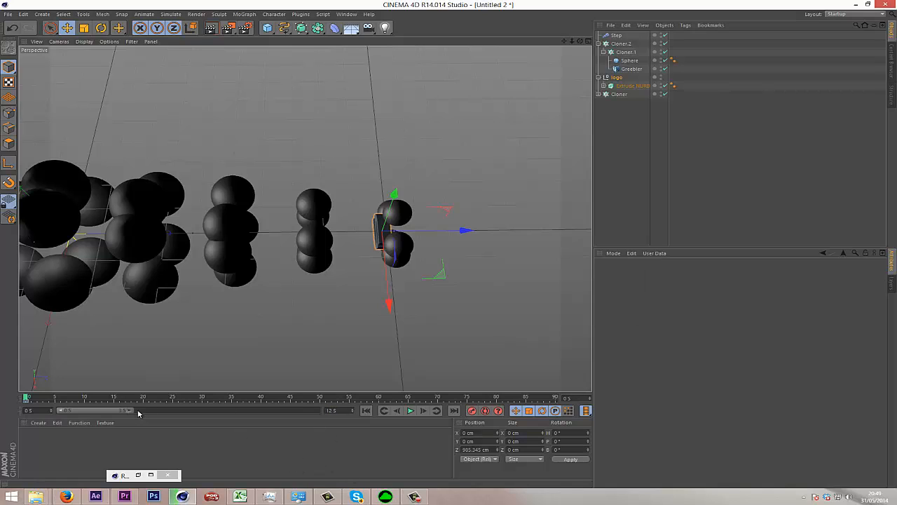
# Set the current time to frame 210 and widen the viewport.
pyautogui.moveTo(26, 397); pyautogui.dragTo(293, 397)
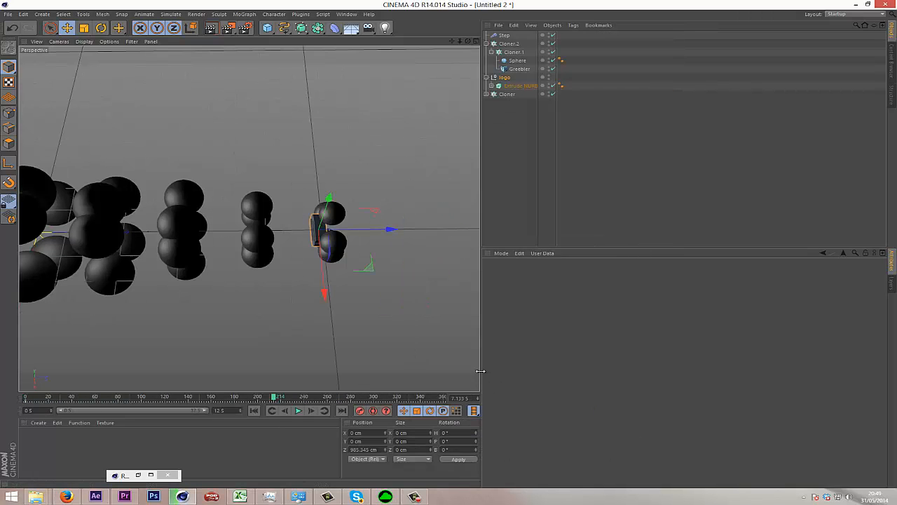
pyautogui.moveTo(480, 370); pyautogui.dragTo(681, 336)
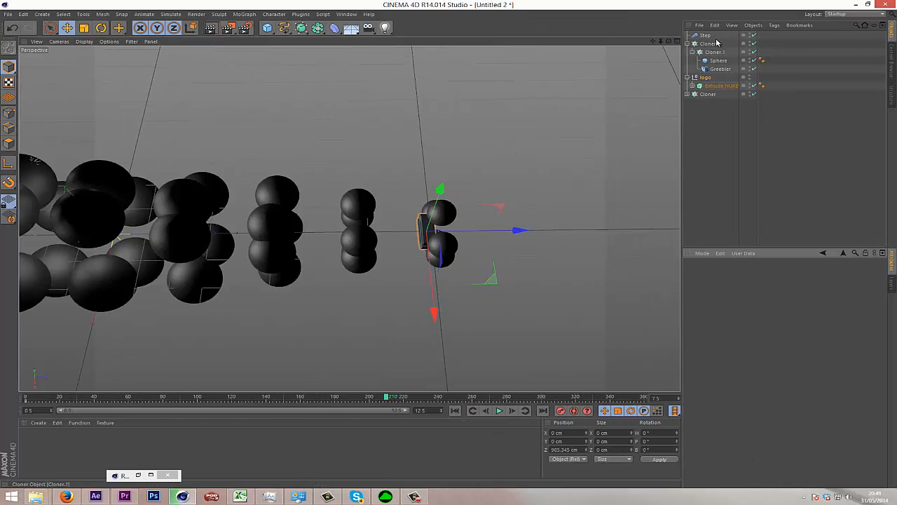
pyautogui.moveTo(681, 196); pyautogui.dragTo(667, 197)
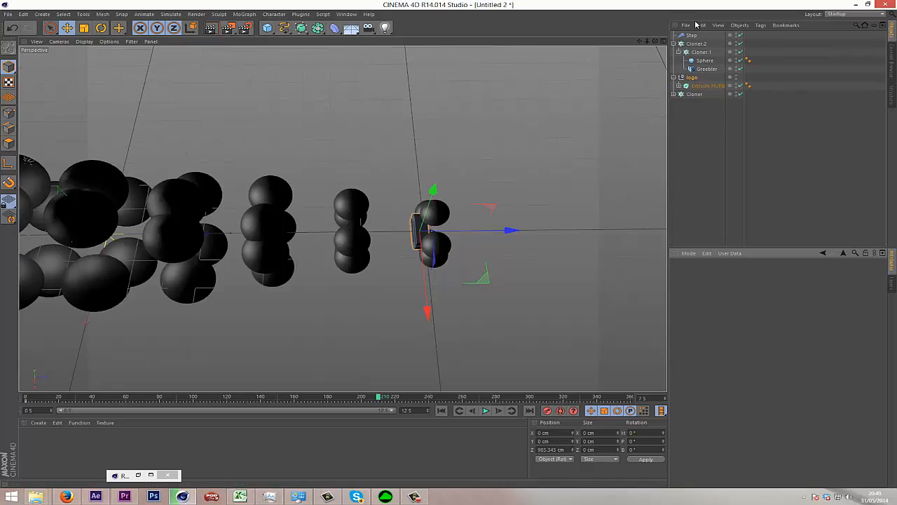
# Move the logo null along the Z axis to about -294 cm, at the tunnel's large-sphere end.
pyautogui.click(691, 78)
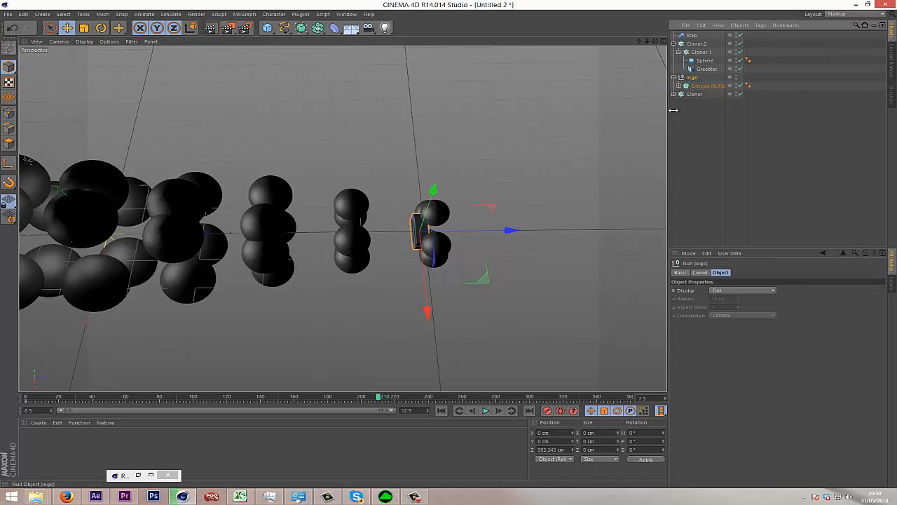
pyautogui.keyDown('alt'); pyautogui.moveTo(491, 242); pyautogui.dragTo(449, 246); pyautogui.keyUp('alt')
pyautogui.keyDown('alt'); pyautogui.moveTo(449, 247); pyautogui.dragTo(435, 254, button='middle'); pyautogui.keyUp('alt')
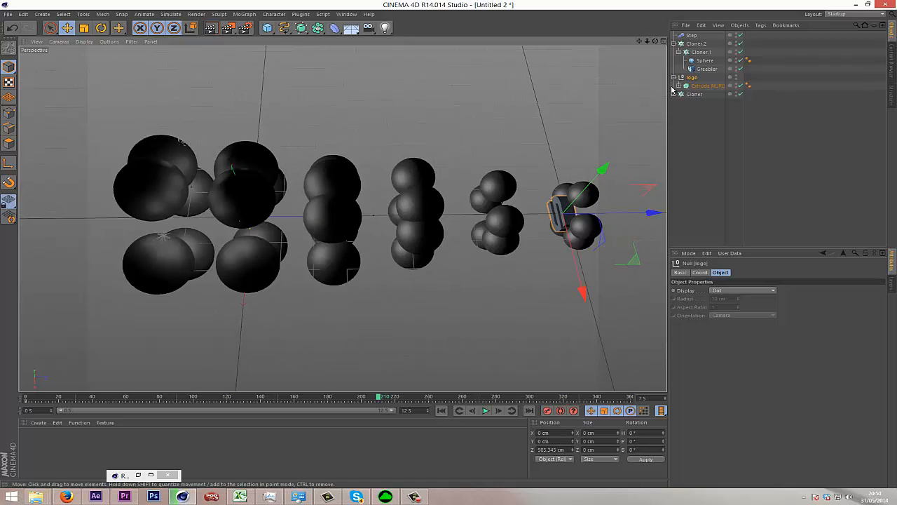
pyautogui.moveTo(651, 212); pyautogui.dragTo(249, 217)
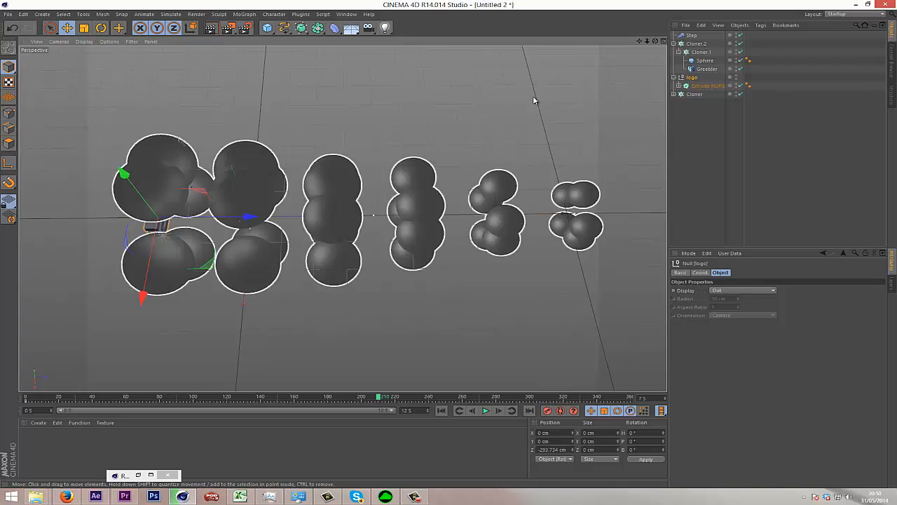
pyautogui.moveTo(656, 41); pyautogui.dragTo(449, 244)
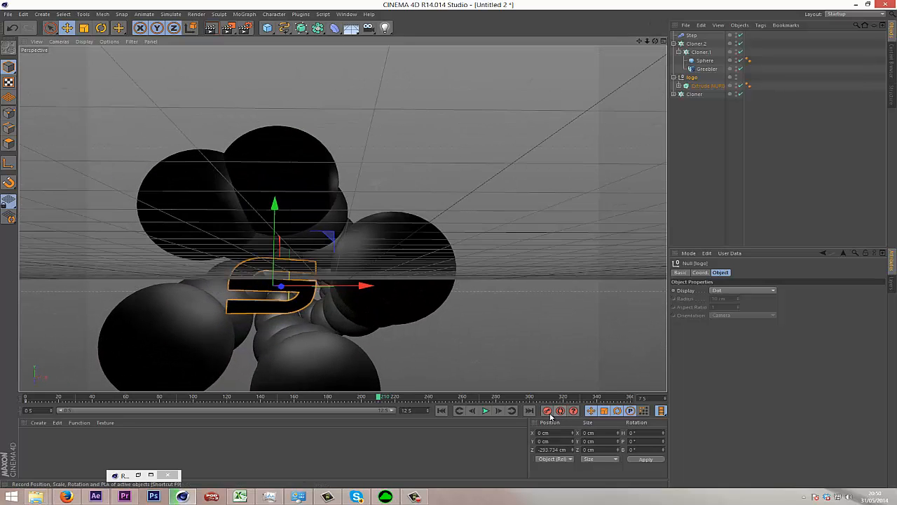
# Set the logo null's rotation to P 90° and B 180° at frame 210 and keyframe it.
pyautogui.click(691, 77)
pyautogui.click(700, 272)
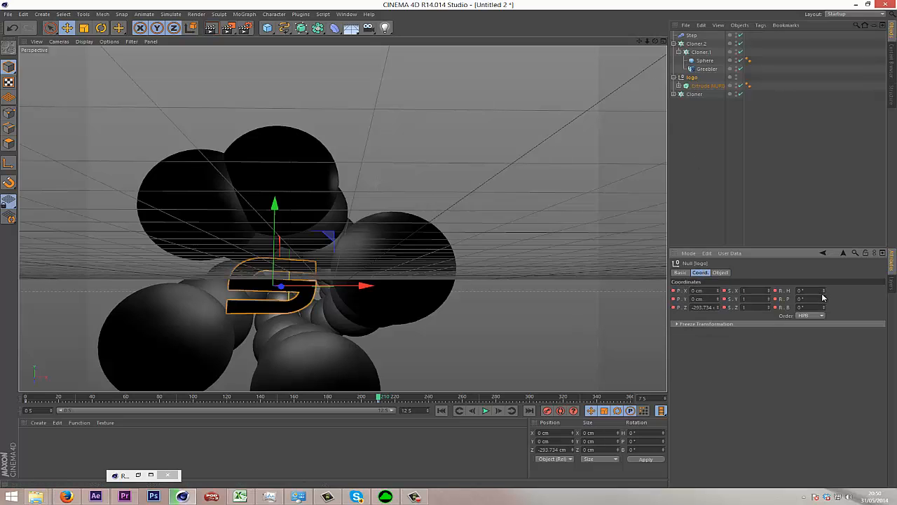
pyautogui.moveTo(825, 300); pyautogui.dragTo(825, 300)
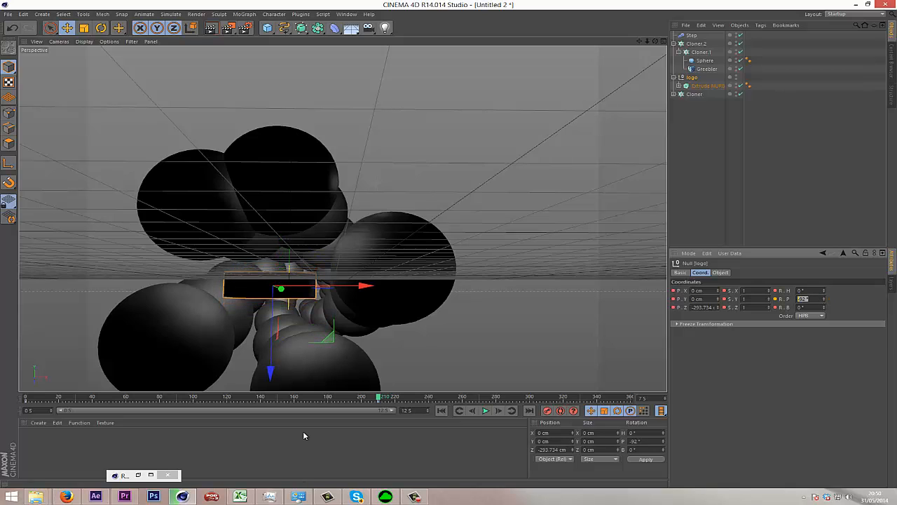
pyautogui.write('90')
pyautogui.press('Return')
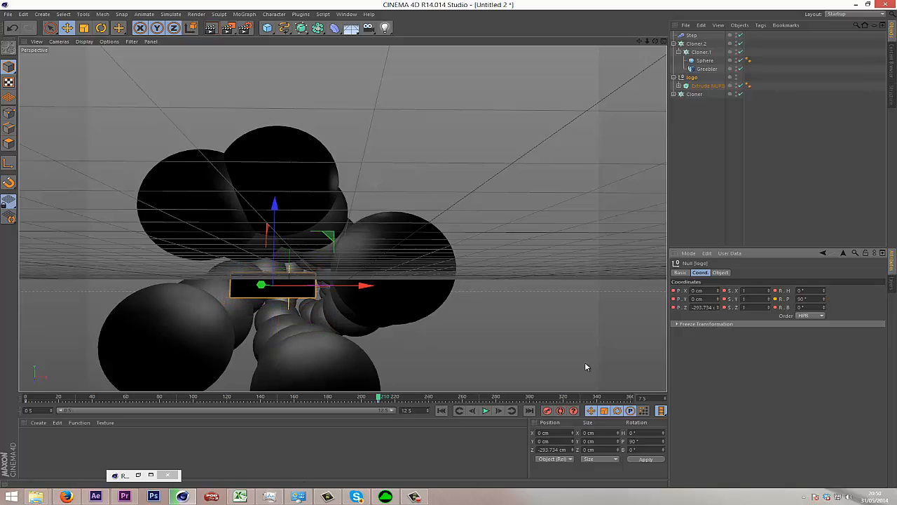
pyautogui.click(823, 307)
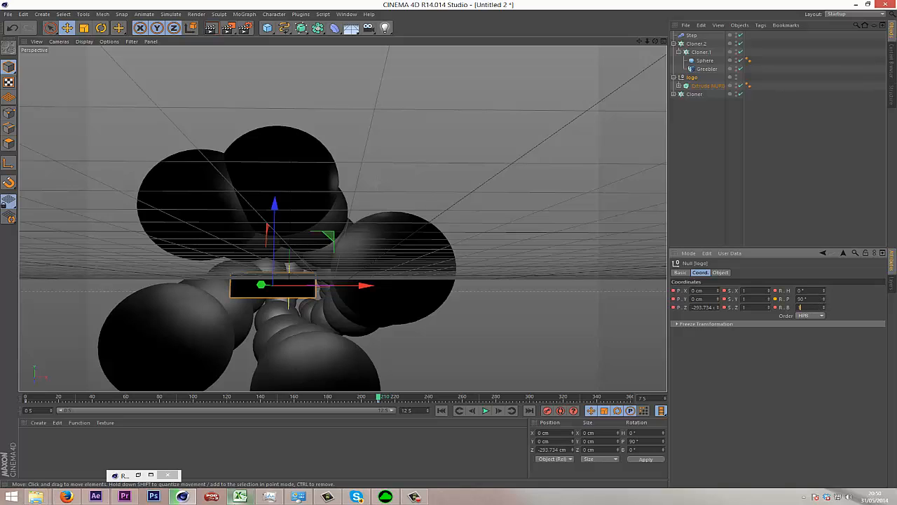
pyautogui.write('180')
pyautogui.press('Return')
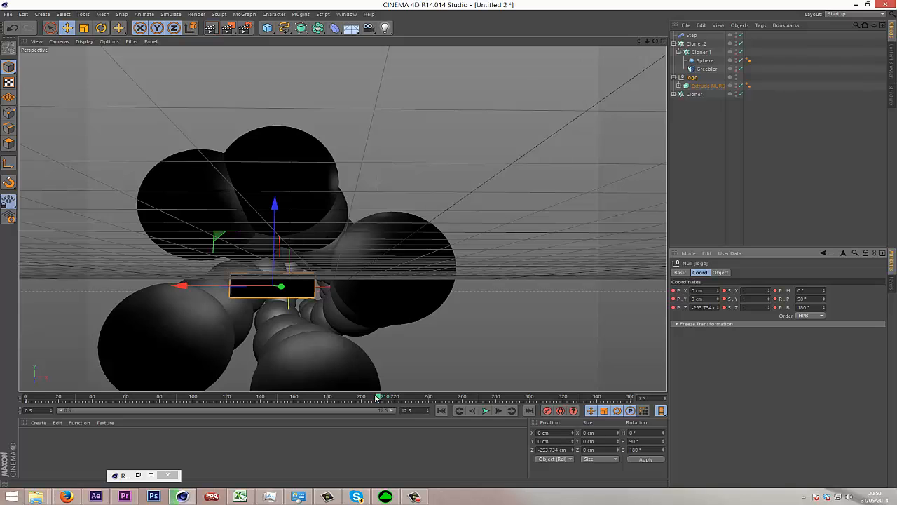
# Swap the logo null's two keyframes between frame 0 and frame 210 to reverse its animation.
pyautogui.moveTo(378, 398)
pyautogui.mouseDown()
pyautogui.moveTo(114, 435)
pyautogui.moveTo(19, 438)
pyautogui.moveTo(329, 427)
pyautogui.moveTo(339, 436)
pyautogui.moveTo(35, 426)
pyautogui.moveTo(76, 413)
pyautogui.moveTo(245, 411)
pyautogui.mouseUp()
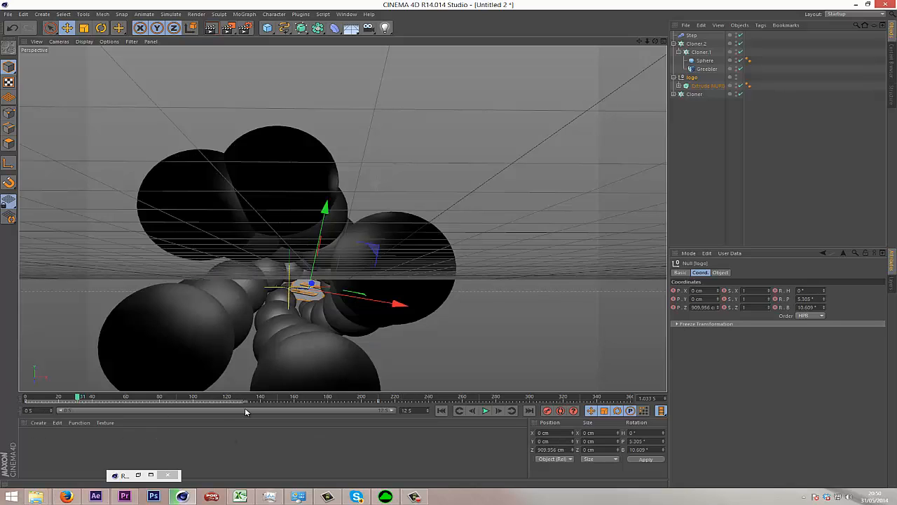
pyautogui.click(209, 402)
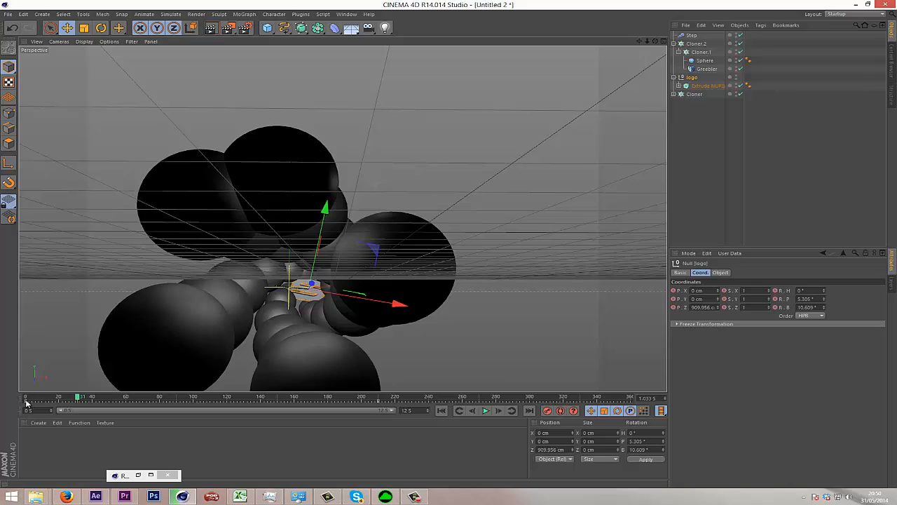
pyautogui.moveTo(26, 402); pyautogui.dragTo(382, 404)
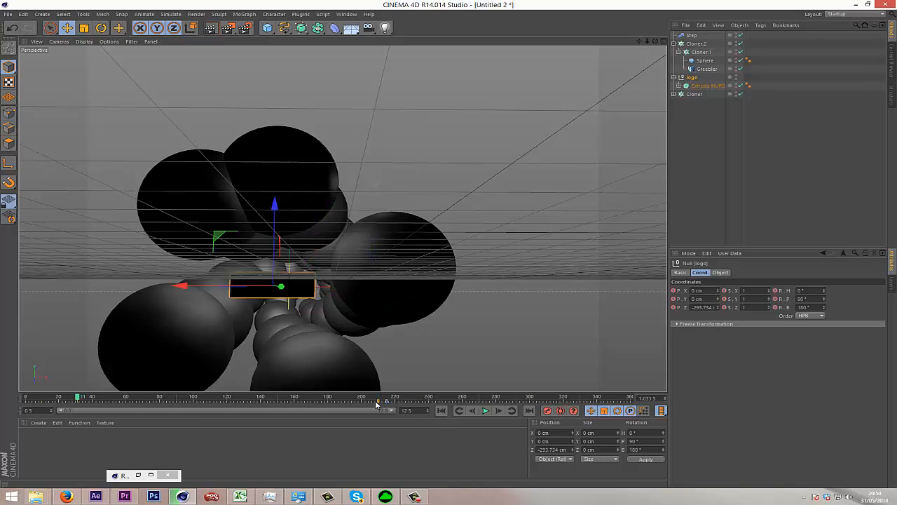
pyautogui.moveTo(228, 414)
pyautogui.mouseDown()
pyautogui.moveTo(21, 406)
pyautogui.moveTo(384, 405)
pyautogui.mouseUp()
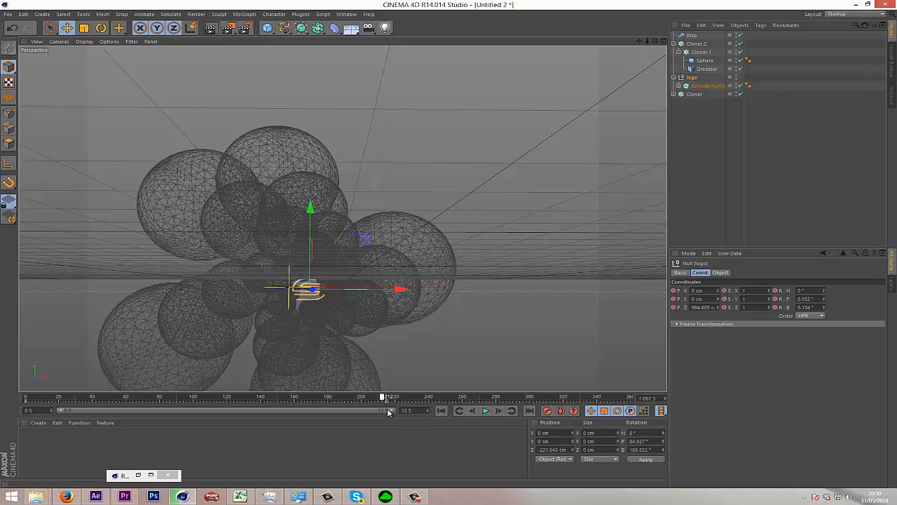
# Keyframe the Step effector's Strength at 0% on frame 210.
pyautogui.click(716, 454)
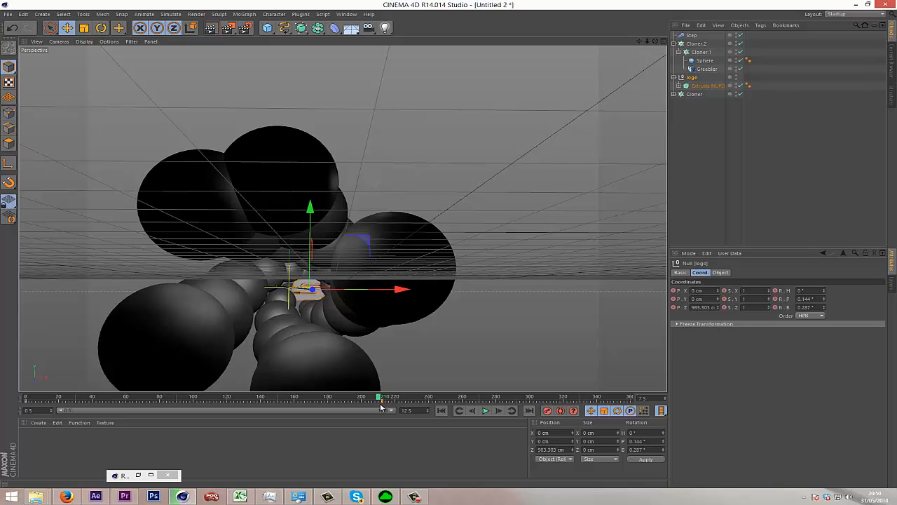
pyautogui.click(805, 161)
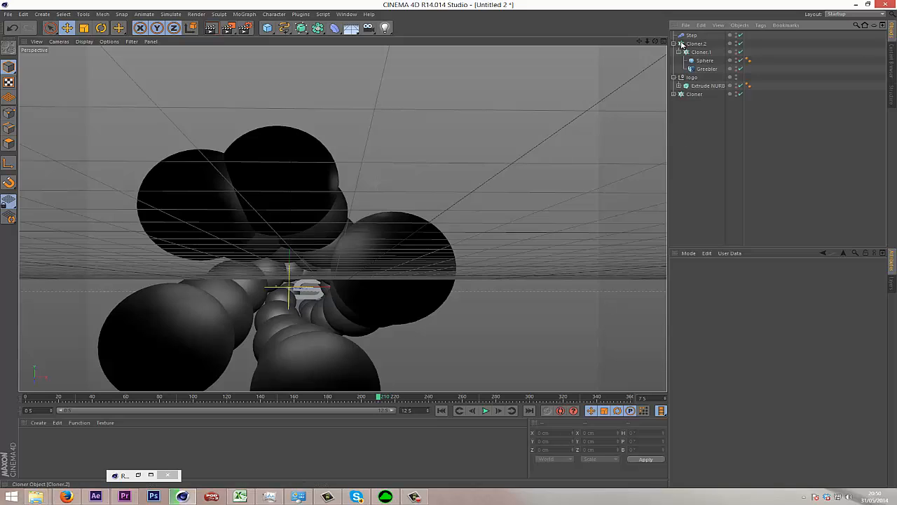
pyautogui.click(694, 37)
pyautogui.click(740, 273)
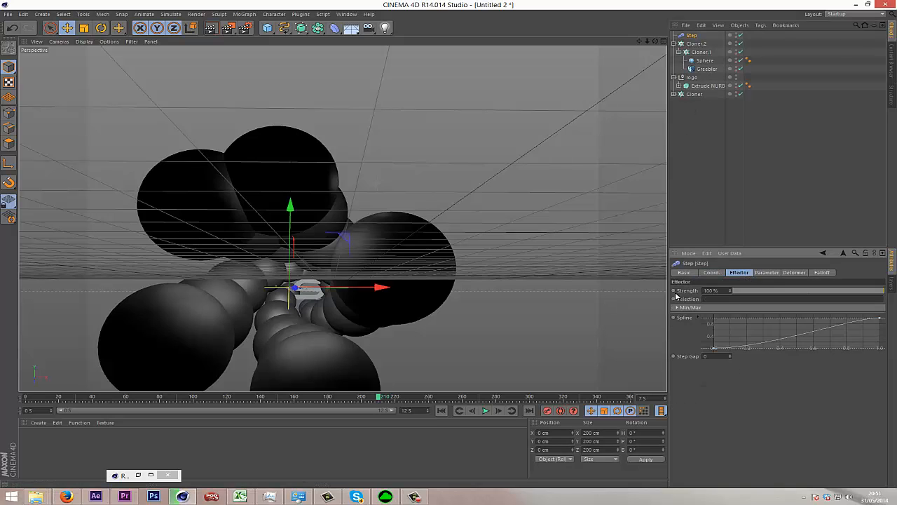
pyautogui.moveTo(753, 291); pyautogui.dragTo(731, 290)
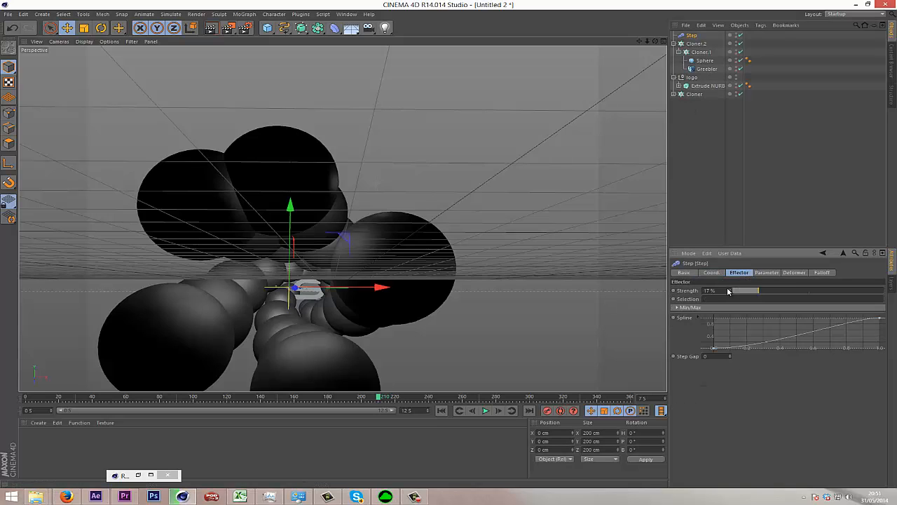
pyautogui.click(674, 290)
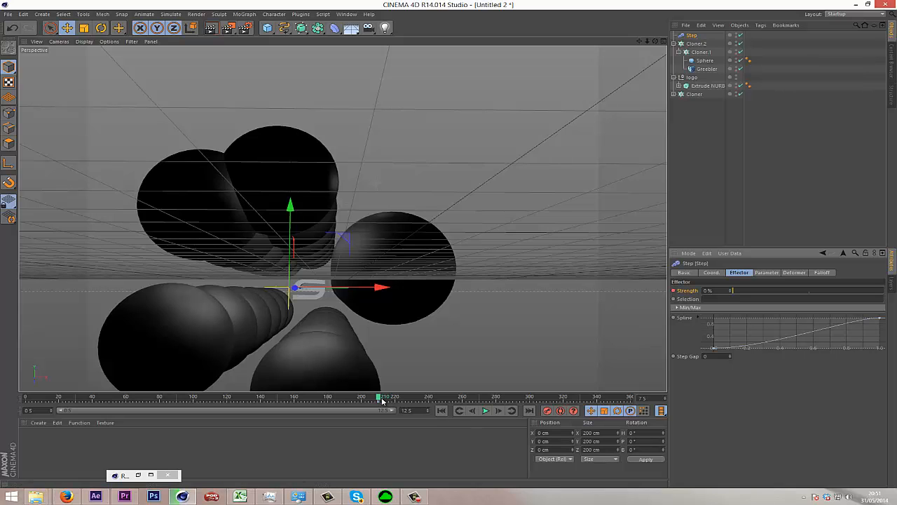
# Keyframe the Step effector's Strength at 100% on frame 0 and scrub through the animation.
pyautogui.moveTo(385, 401); pyautogui.dragTo(26, 400)
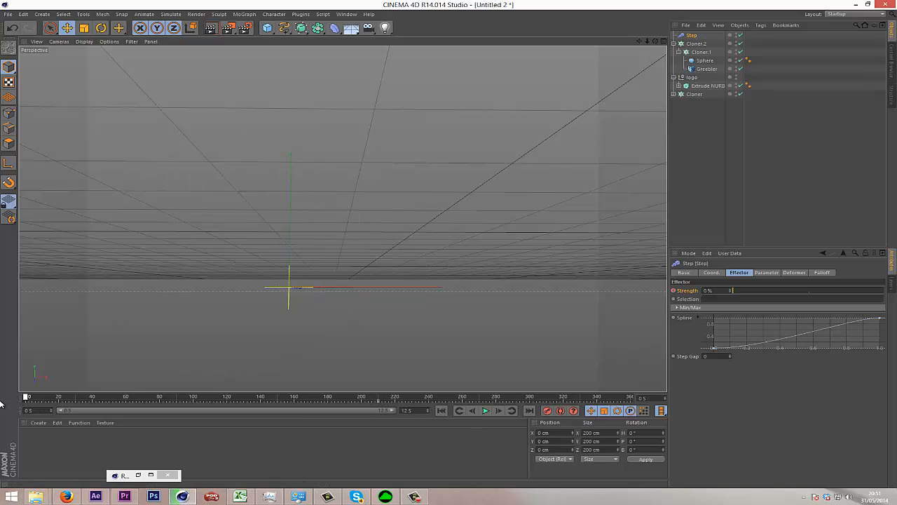
pyautogui.moveTo(737, 291); pyautogui.dragTo(884, 292)
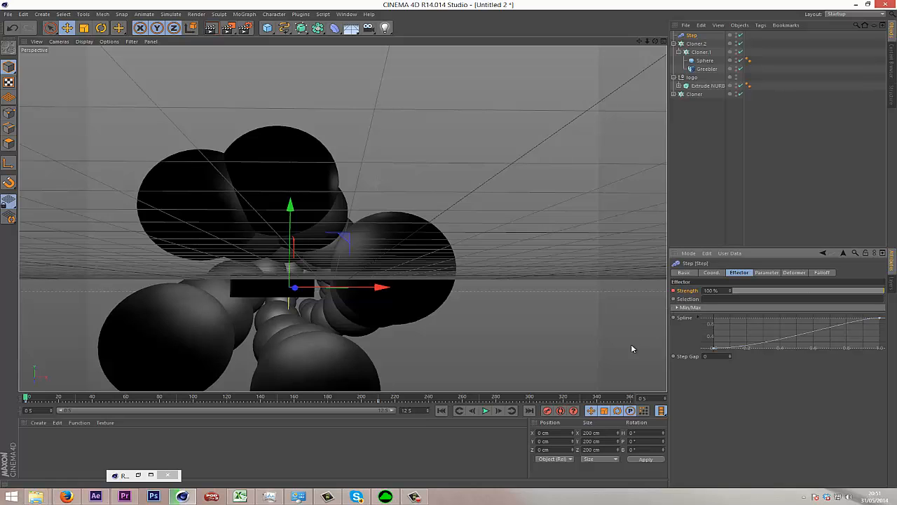
pyautogui.moveTo(28, 398); pyautogui.dragTo(410, 430)
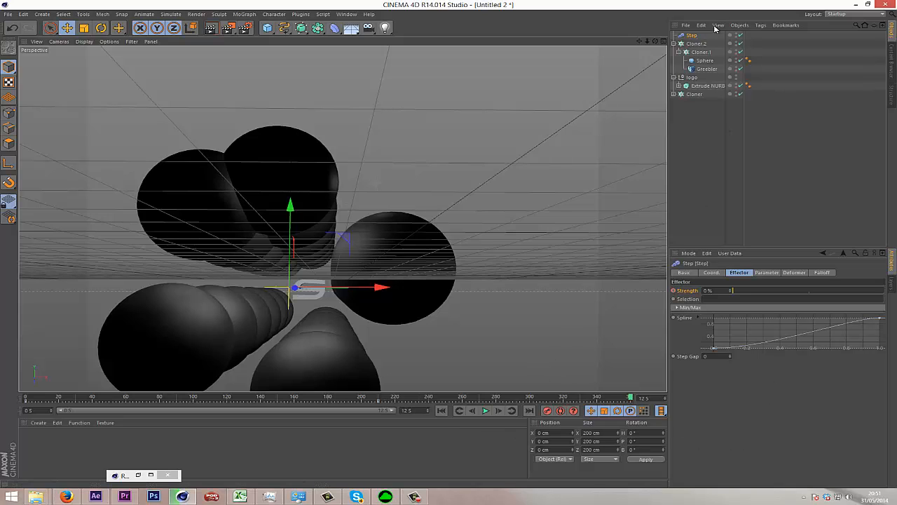
# Select the outer sphere cloner, Cloner.2, and display its clone transform settings.
pyautogui.click(700, 53)
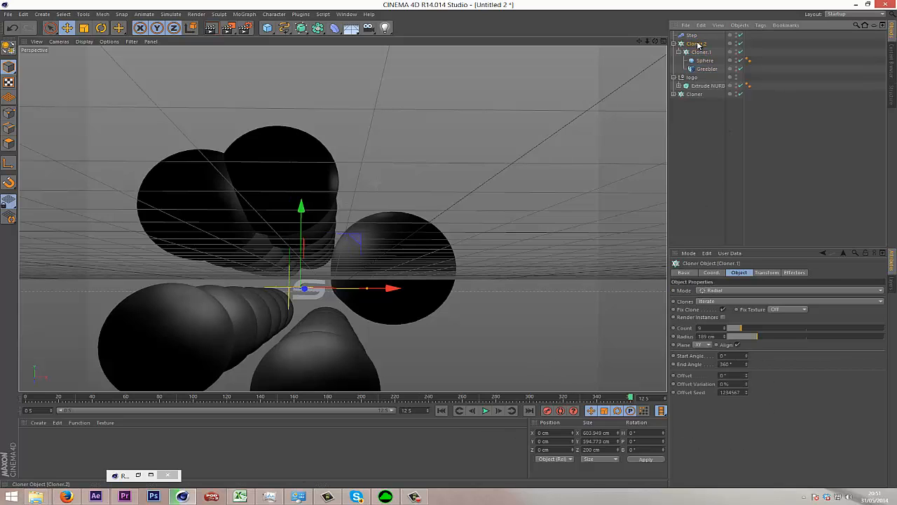
pyautogui.click(696, 44)
pyautogui.click(766, 273)
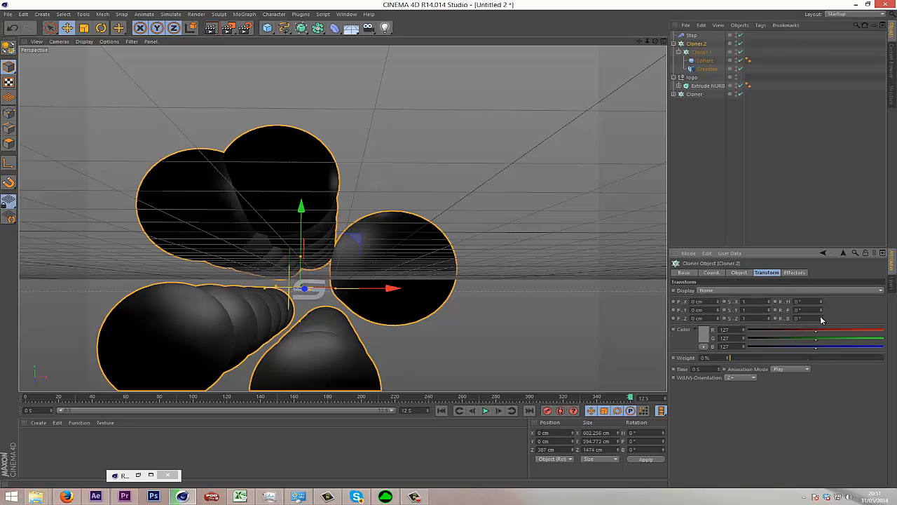
# Try rotating the clones of Cloner.2 with the R.B value, and undo the changes.
pyautogui.moveTo(821, 320); pyautogui.dragTo(821, 306)
pyautogui.hotkey('ctrl', 'z')
pyautogui.hotkey('ctrl', 'z')
pyautogui.hotkey('ctrl', 'z')
pyautogui.moveTo(822, 320); pyautogui.dragTo(818, 325)
pyautogui.hotkey('ctrl', 'z')
# Keyframe the R.B clone rotation of Cloner.2 at 0° on frame 0 and 141° at the timeline's end, and scrub through the animation.
pyautogui.moveTo(622, 400); pyautogui.dragTo(2, 411)
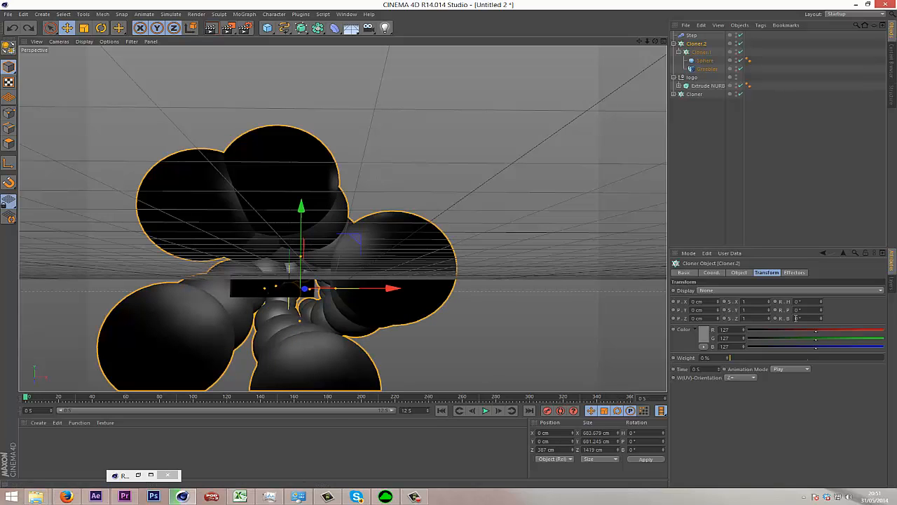
pyautogui.keyDown('ctrl'); pyautogui.click(776, 319); pyautogui.keyUp('ctrl')
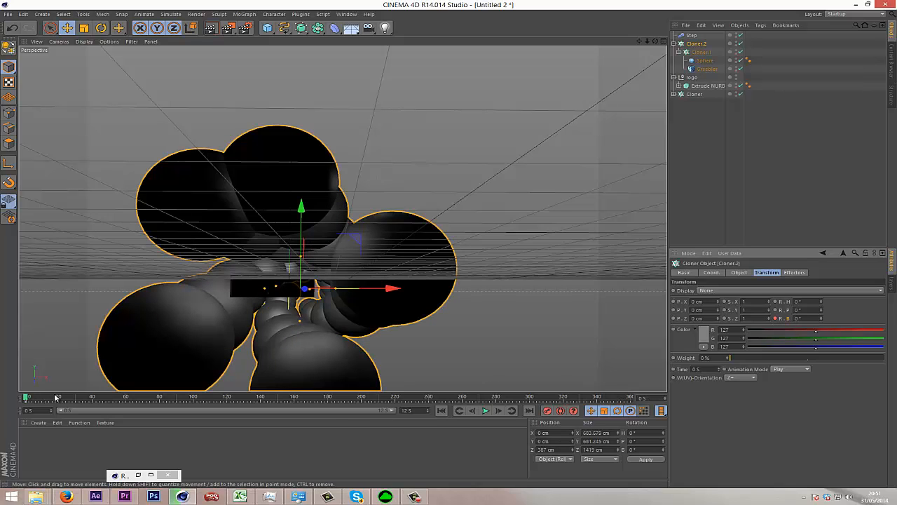
pyautogui.moveTo(26, 399); pyautogui.dragTo(886, 398)
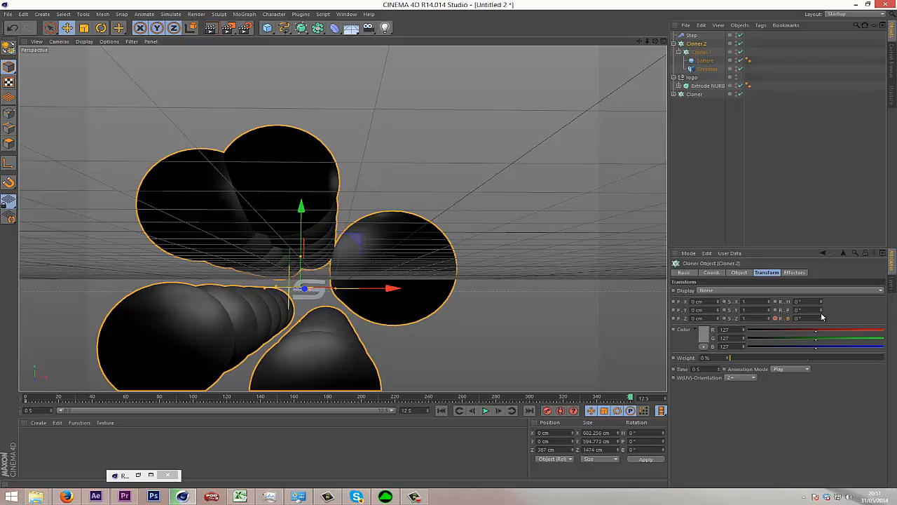
pyautogui.moveTo(821, 319); pyautogui.dragTo(820, 317)
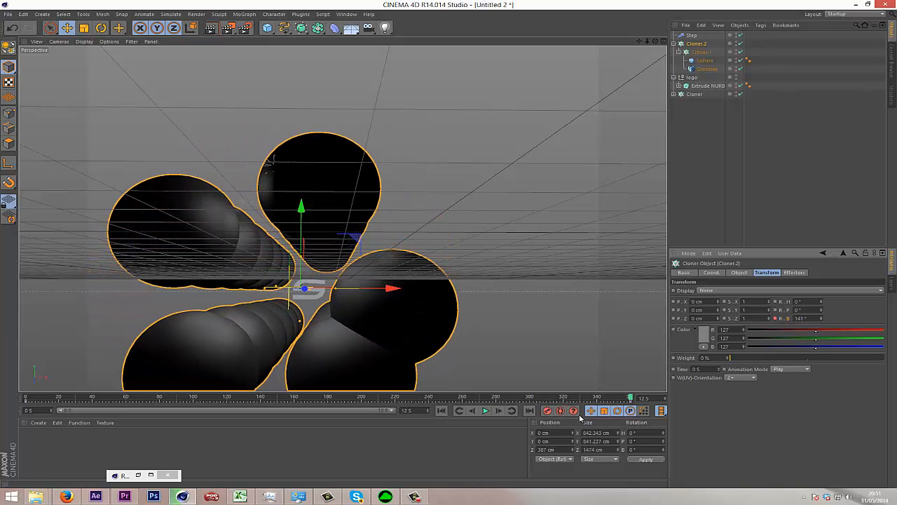
pyautogui.moveTo(626, 399); pyautogui.dragTo(736, 458)
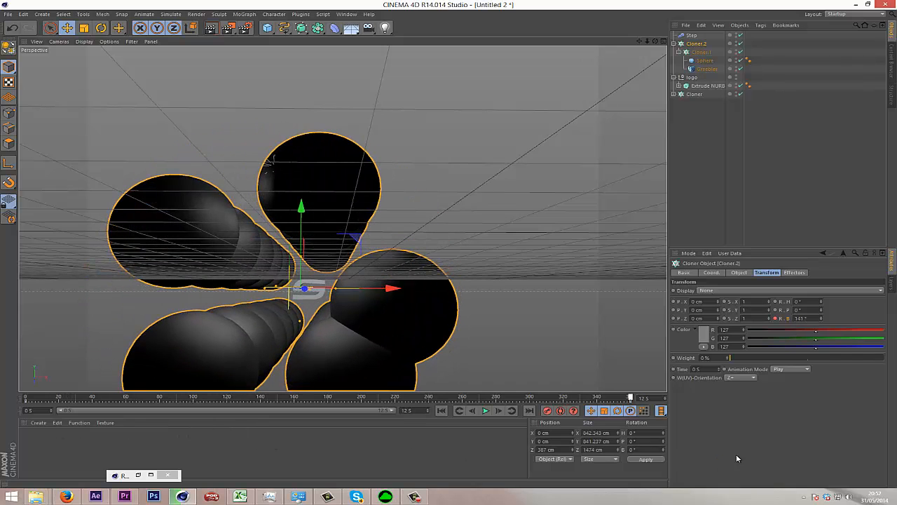
# Nest the Sphere inside the Greebler to preview the effect, return to frame 0, and move the Sphere back out under Cloner.1.
pyautogui.click(704, 62)
pyautogui.moveTo(704, 72); pyautogui.dragTo(709, 70)
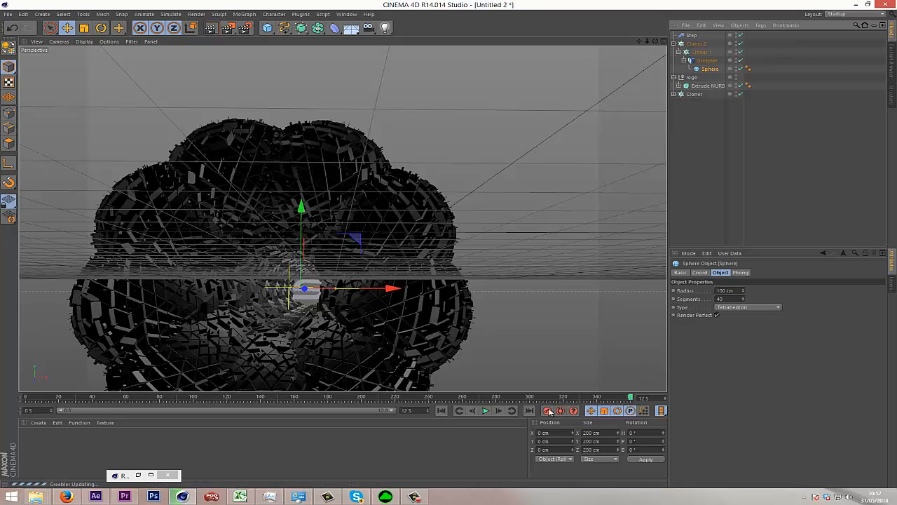
pyautogui.moveTo(123, 398); pyautogui.dragTo(7, 406)
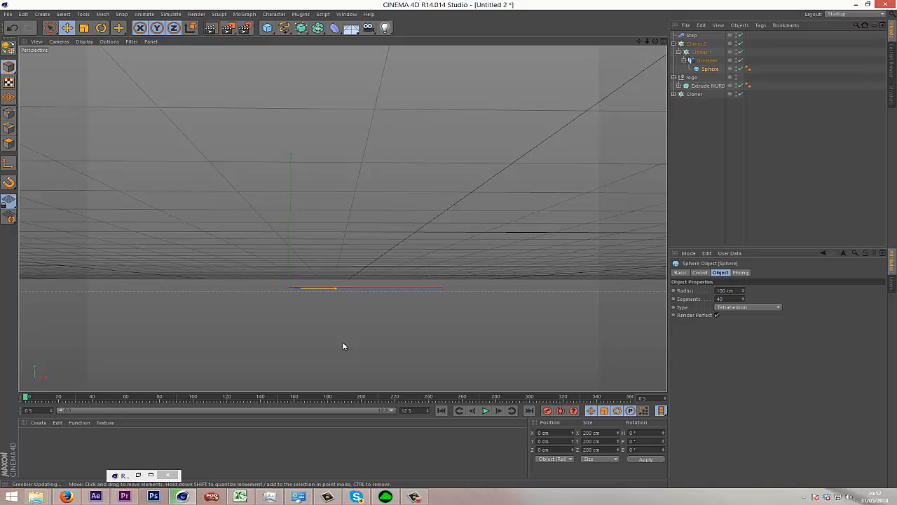
pyautogui.moveTo(707, 69); pyautogui.dragTo(705, 56)
pyautogui.click(783, 157)
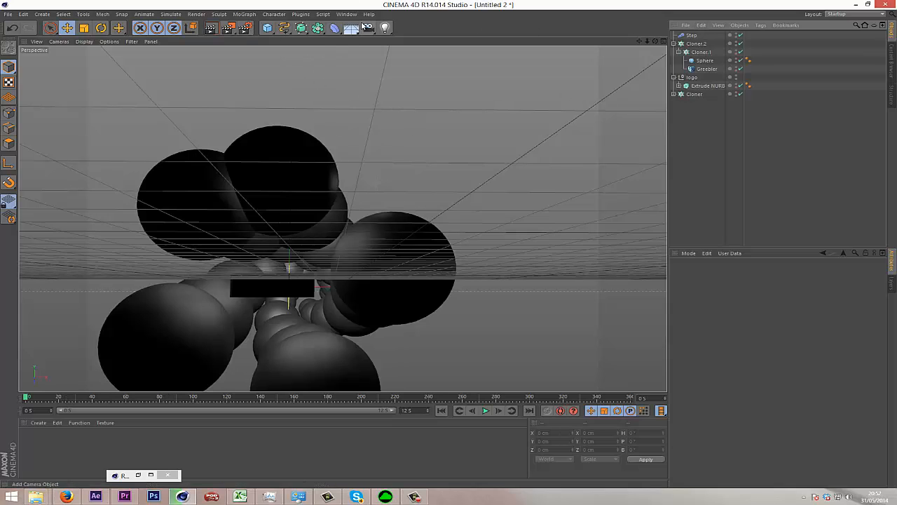
# Add a spot light and move it in front of and above the spheres, to about Y 75 cm and Z -806 cm.
pyautogui.moveTo(384, 27); pyautogui.dragTo(489, 75)
pyautogui.click(479, 40)
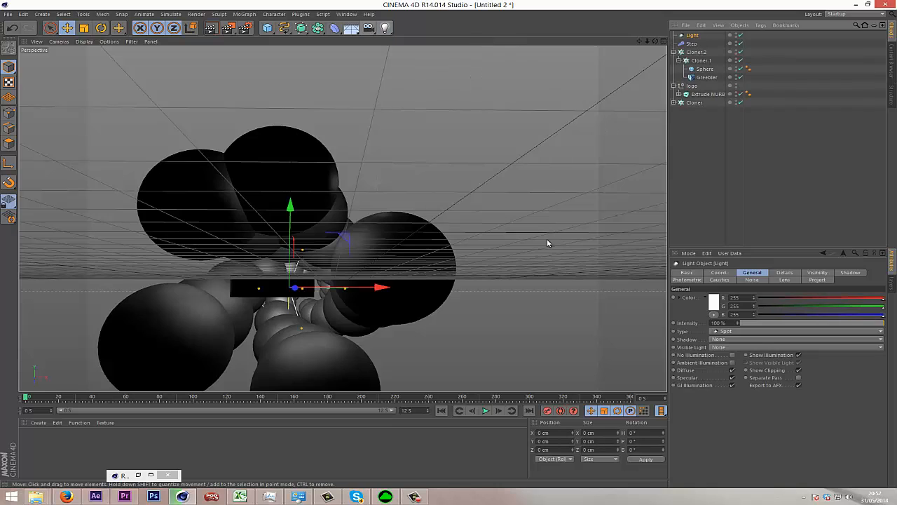
pyautogui.moveTo(297, 294); pyautogui.dragTo(102, 285)
pyautogui.moveTo(85, 189); pyautogui.dragTo(106, 49)
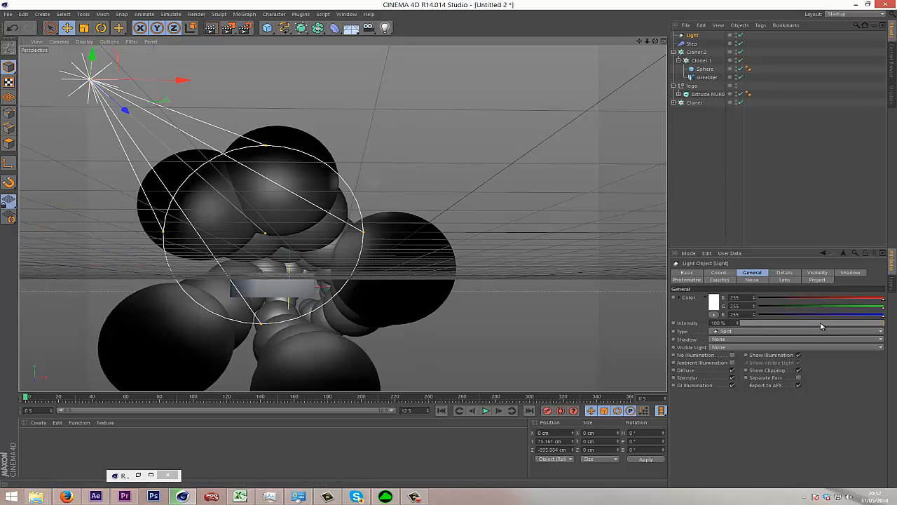
# Set the spot light's intensity to 39% and its shadow to Shadow Maps (Soft), and test-render the view.
pyautogui.moveTo(813, 328); pyautogui.dragTo(807, 330)
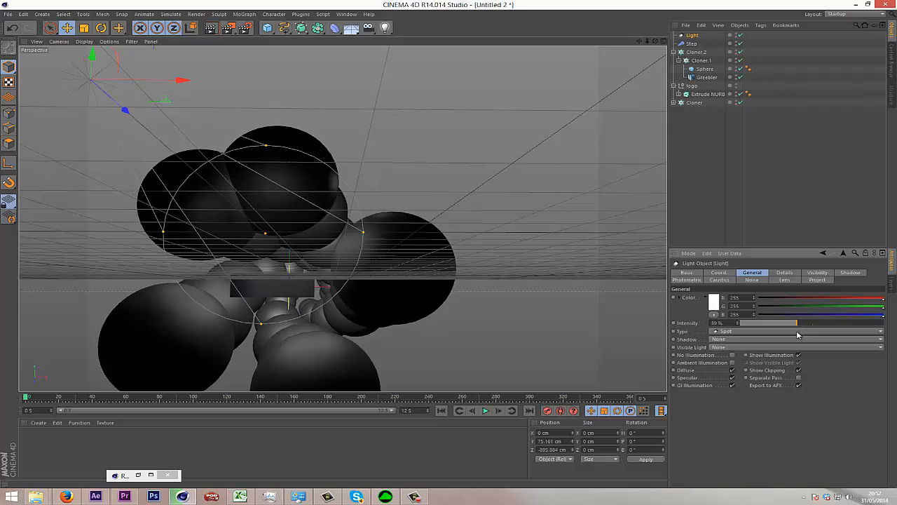
pyautogui.click(722, 341)
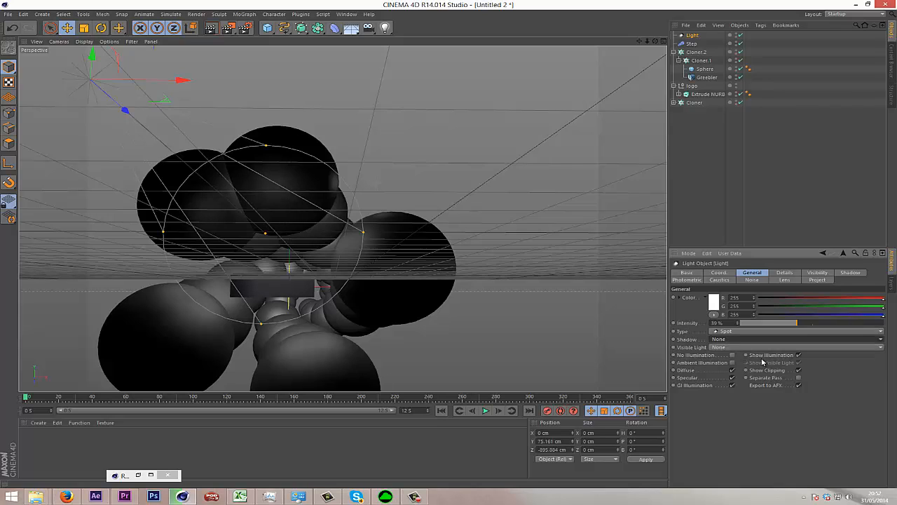
pyautogui.click(763, 351)
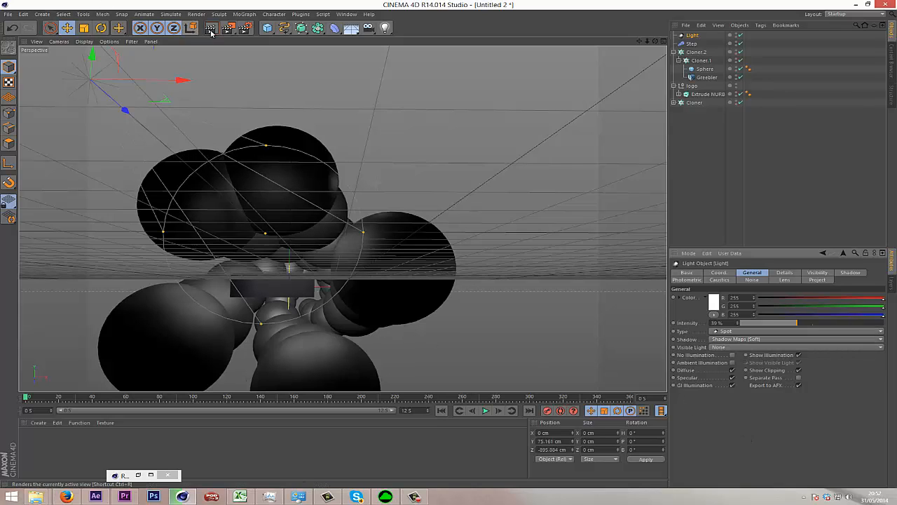
pyautogui.click(210, 30)
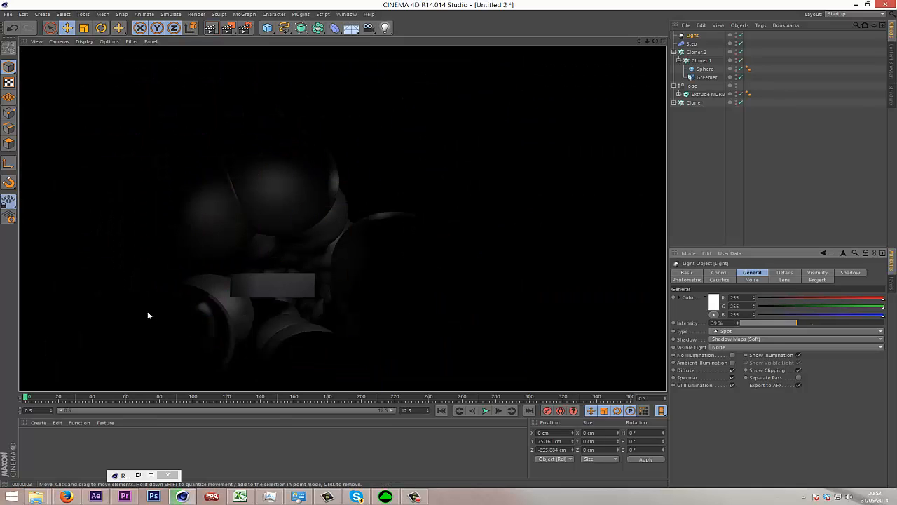
pyautogui.click(728, 150)
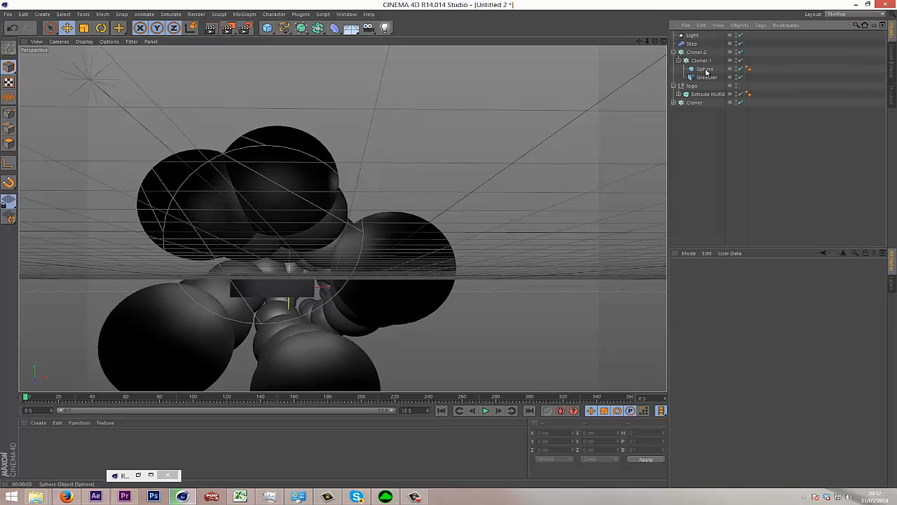
# Move the cloner of lights forward and down to about Y -91 cm and Z -528 cm, and test-render the view.
pyautogui.click(695, 52)
pyautogui.click(694, 103)
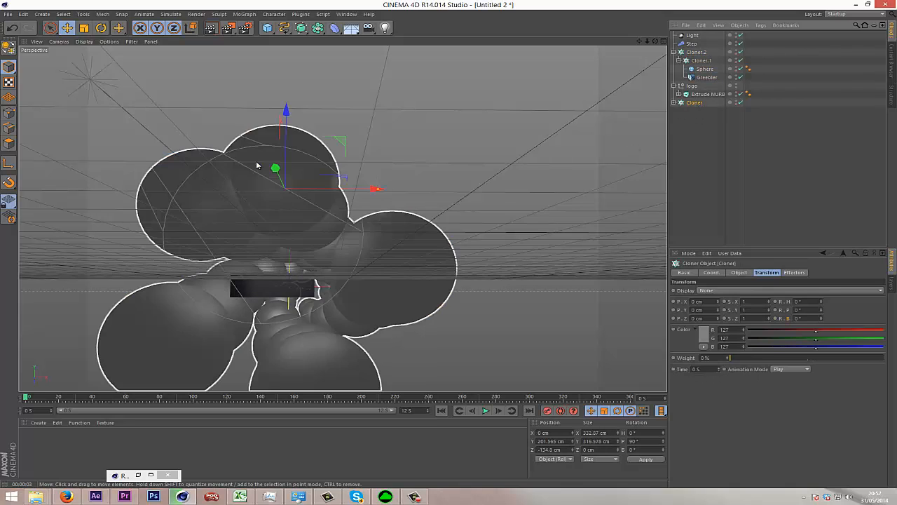
pyautogui.moveTo(219, 161); pyautogui.dragTo(131, 132)
pyautogui.moveTo(253, 64); pyautogui.dragTo(215, 310)
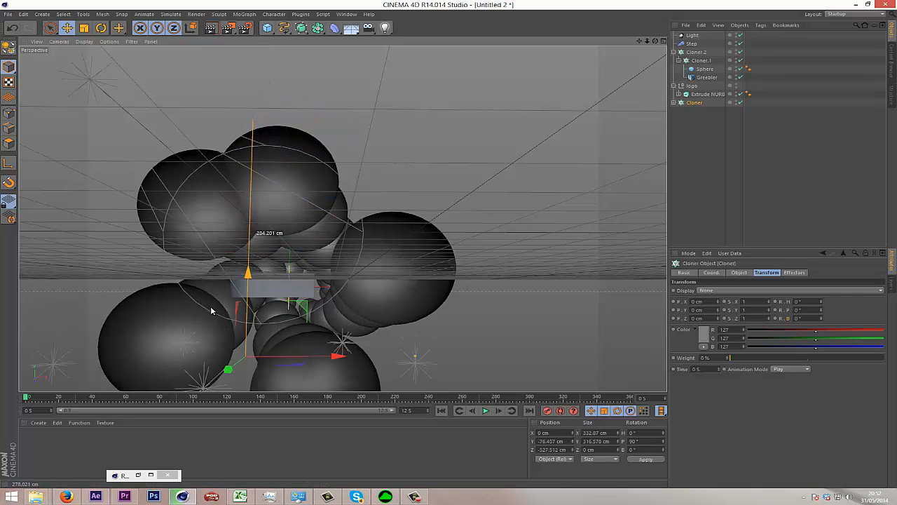
pyautogui.click(209, 28)
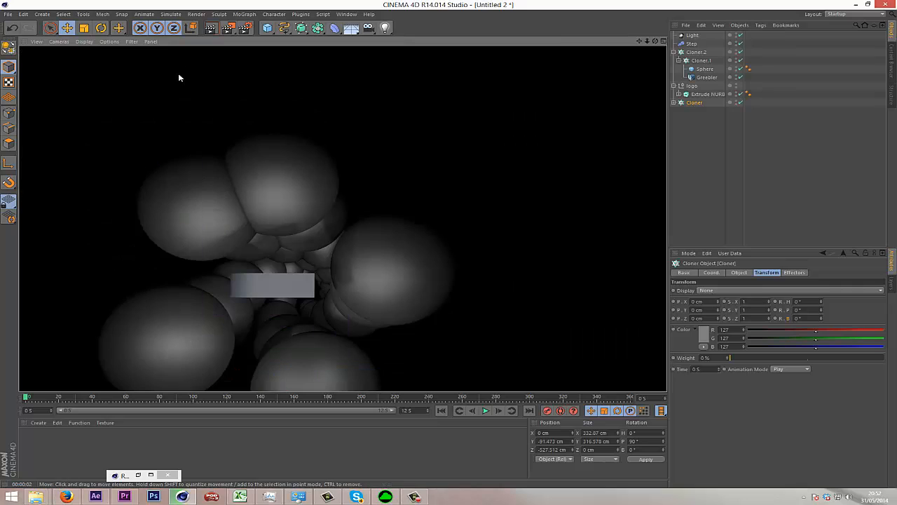
pyautogui.click(790, 187)
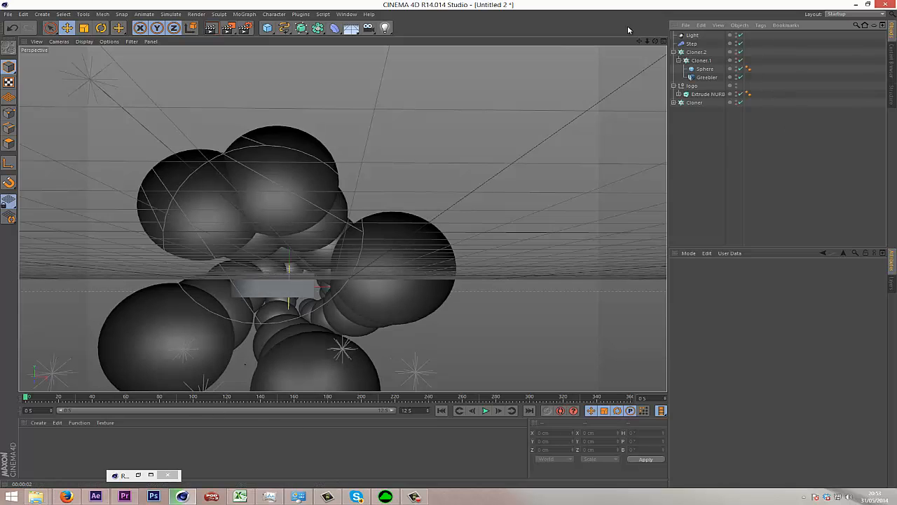
# Add a camera at the current view and look through it.
pyautogui.click(371, 31)
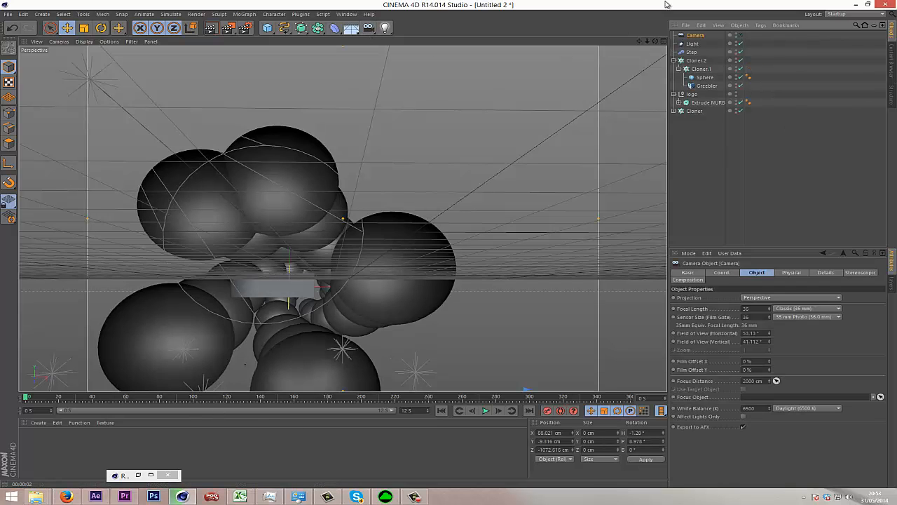
pyautogui.click(740, 36)
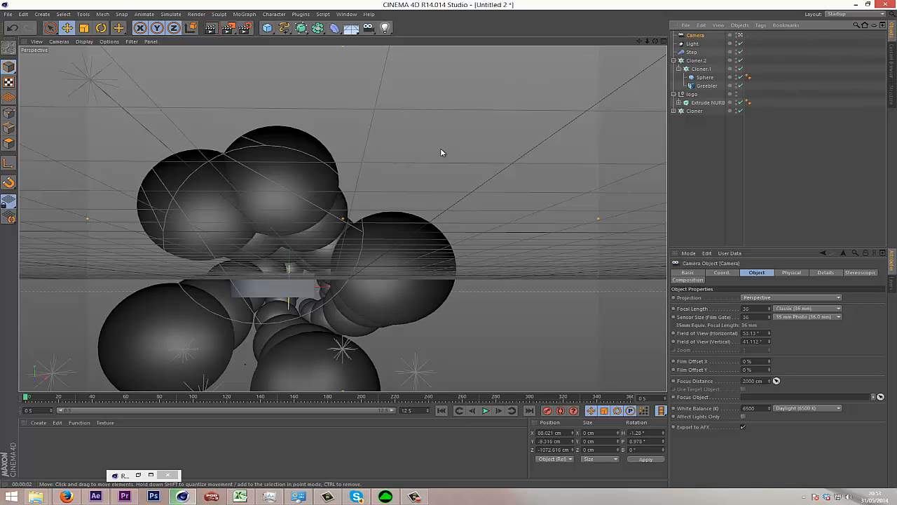
# Add a cube, move it to the far end of the sphere tunnel at about Z 887 cm, and rename it target.
pyautogui.click(266, 28)
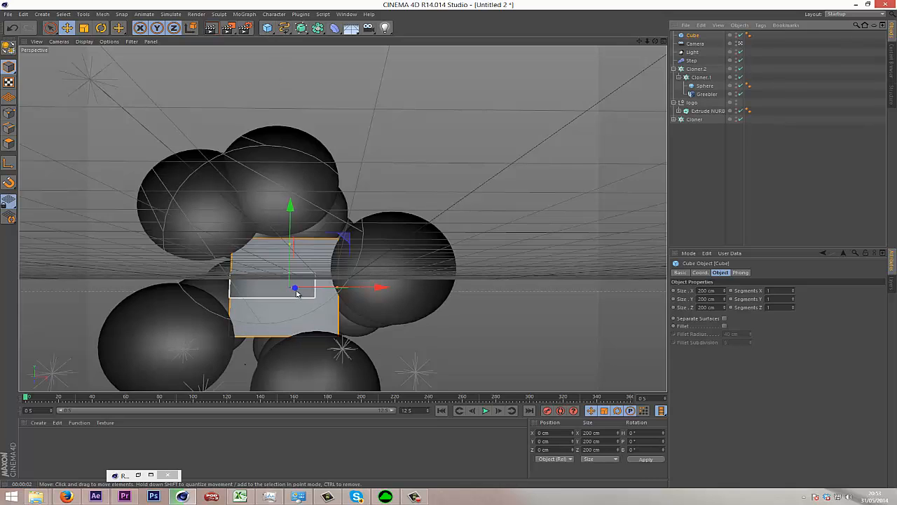
pyautogui.moveTo(296, 290); pyautogui.dragTo(358, 281)
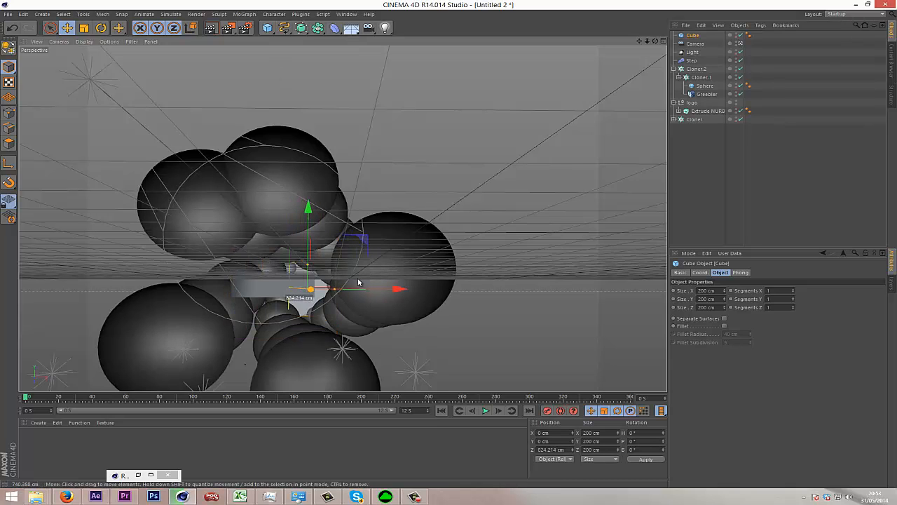
pyautogui.moveTo(654, 42)
pyautogui.mouseDown()
pyautogui.moveTo(448, 244)
pyautogui.moveTo(651, 40)
pyautogui.mouseUp()
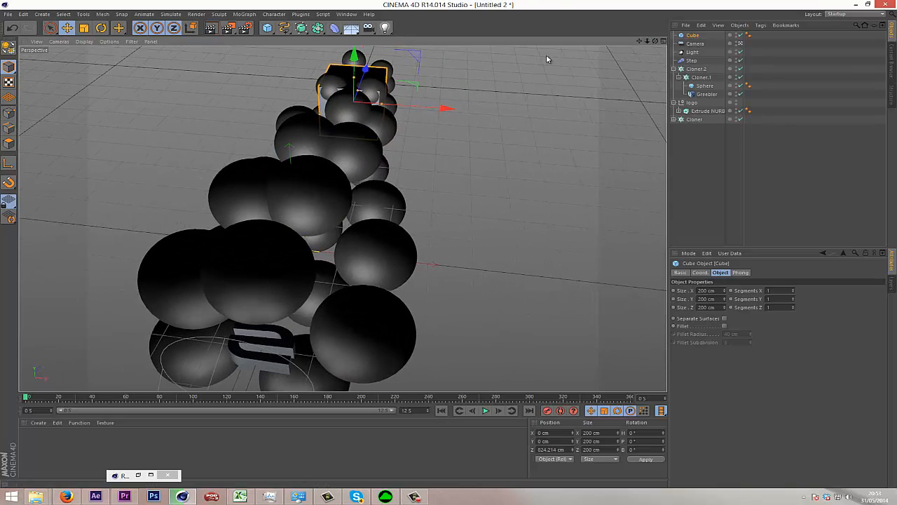
pyautogui.moveTo(365, 70); pyautogui.dragTo(375, 69)
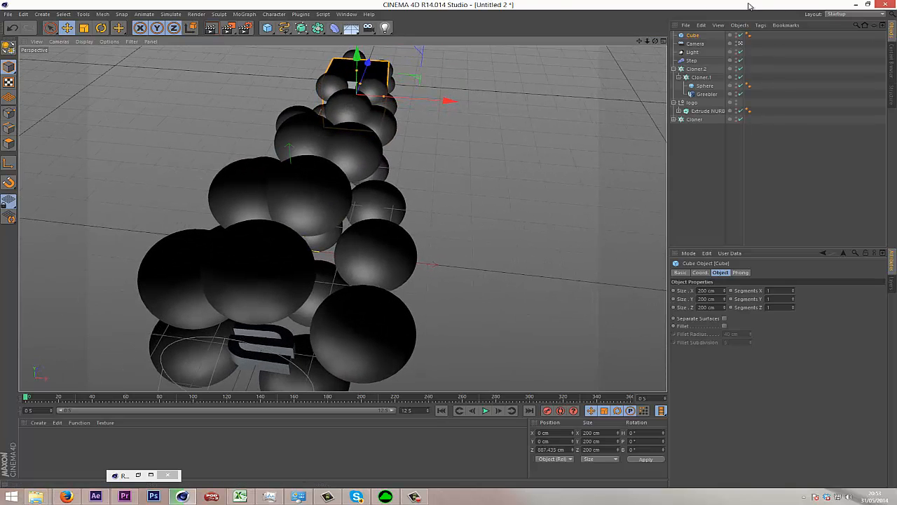
pyautogui.doubleClick(692, 36)
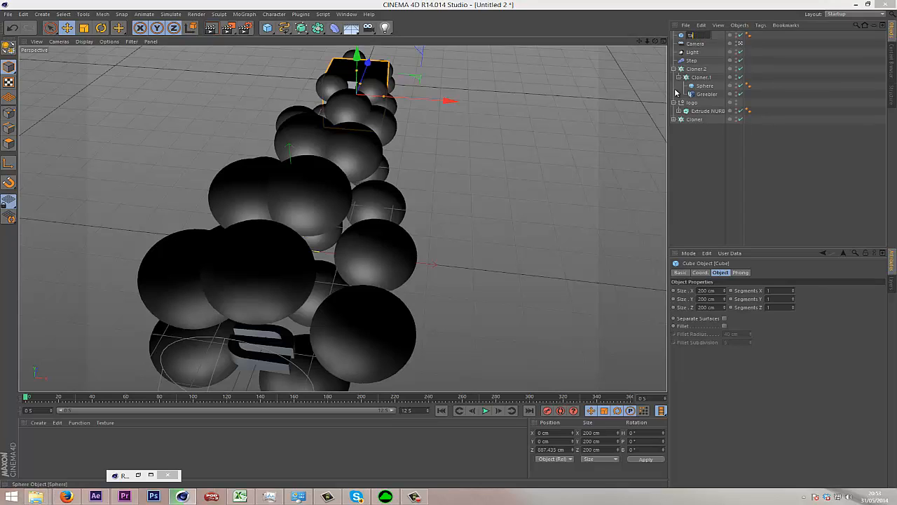
pyautogui.press('Return')
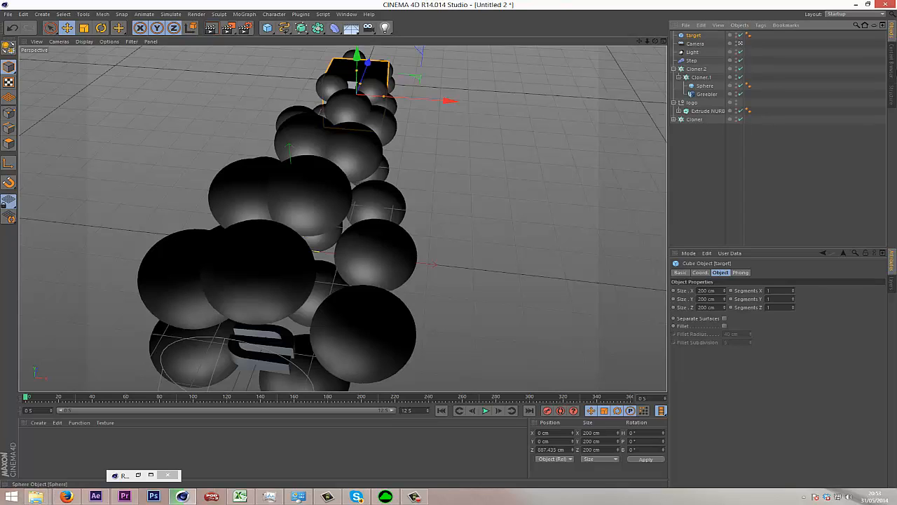
# Add a Target tag to the camera and assign the target cube as its target object.
pyautogui.click(696, 44)
pyautogui.rightClick(696, 45)
pyautogui.moveTo(726, 50)
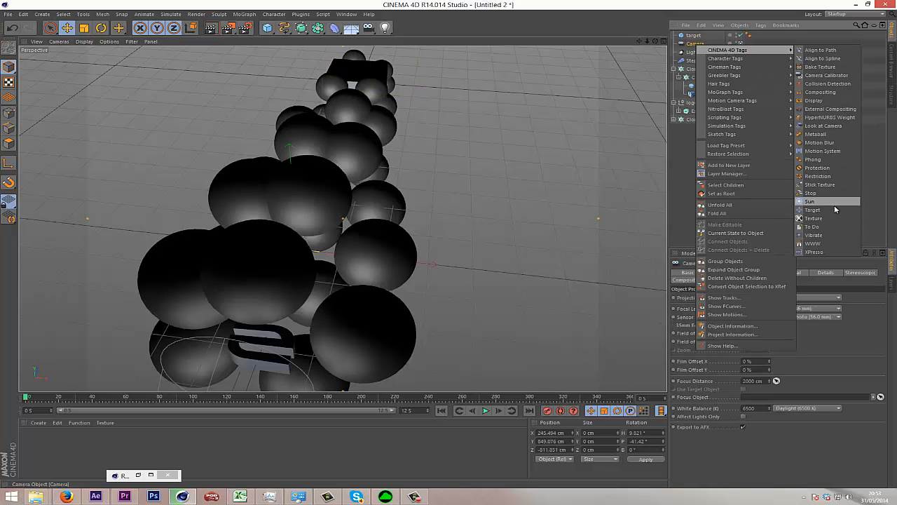
pyautogui.click(813, 209)
pyautogui.click(880, 290)
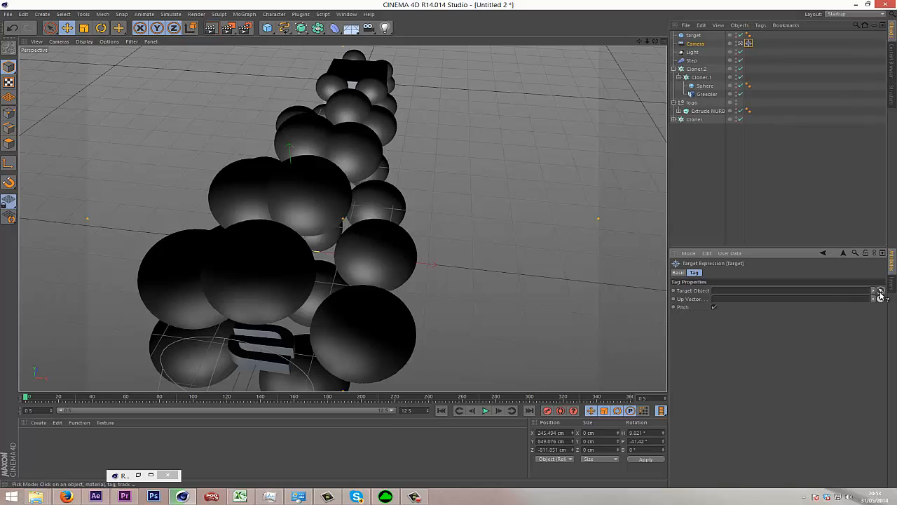
pyautogui.click(695, 35)
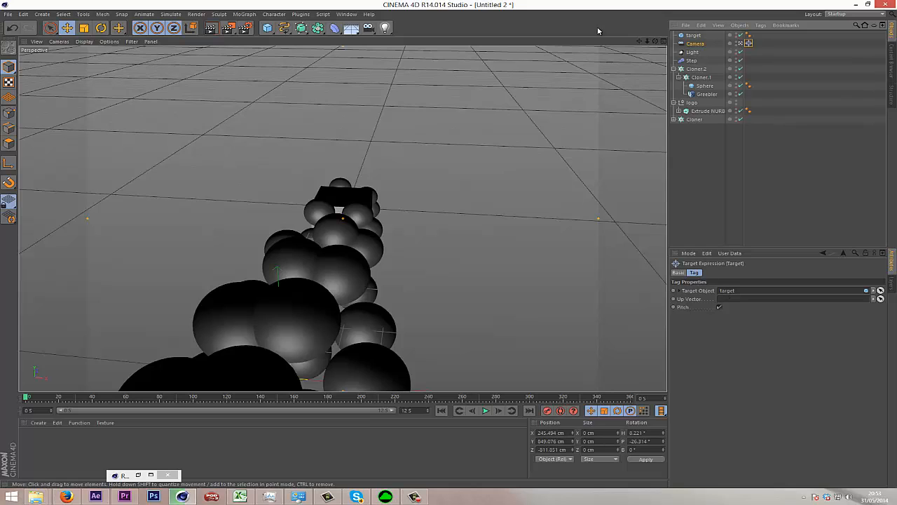
# Move the camera close in front of the logo, to about X 23 cm, Y 49 cm and Z -609 cm, and select the target cube.
pyautogui.moveTo(638, 41); pyautogui.dragTo(449, 244)
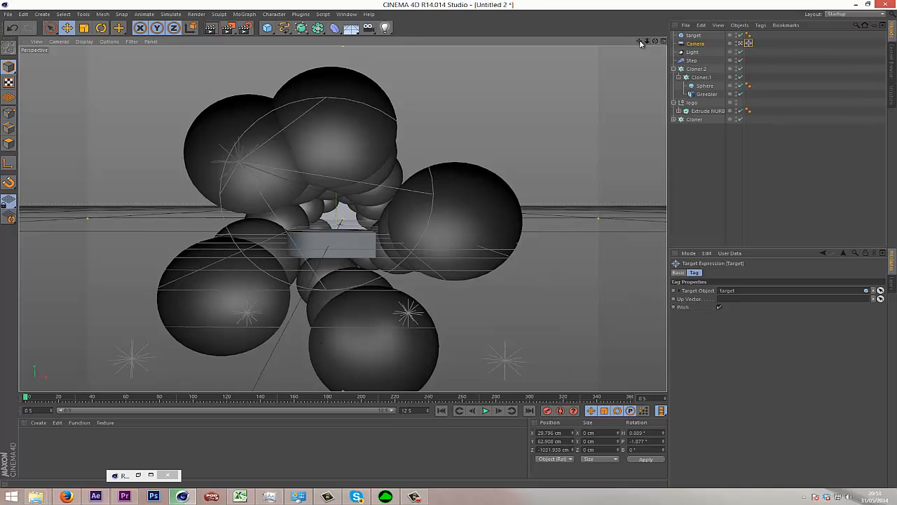
pyautogui.moveTo(648, 44); pyautogui.dragTo(451, 246)
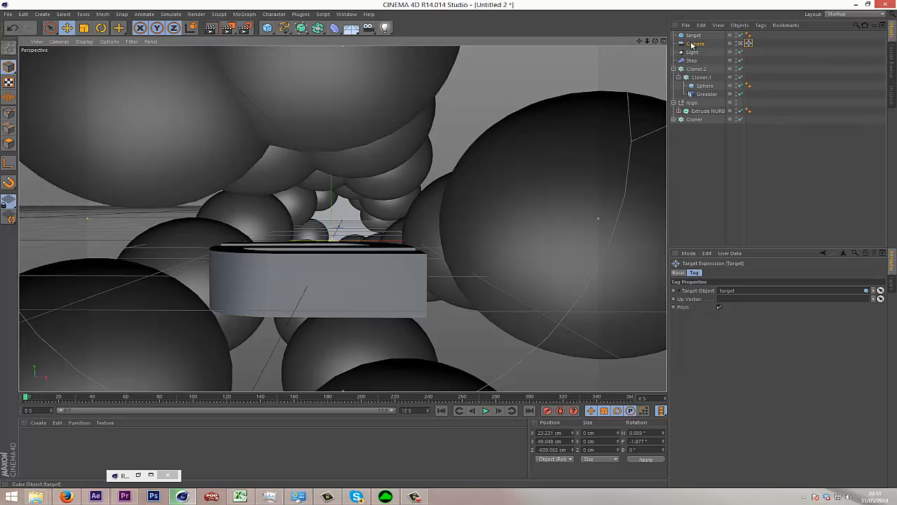
pyautogui.click(694, 44)
pyautogui.click(694, 36)
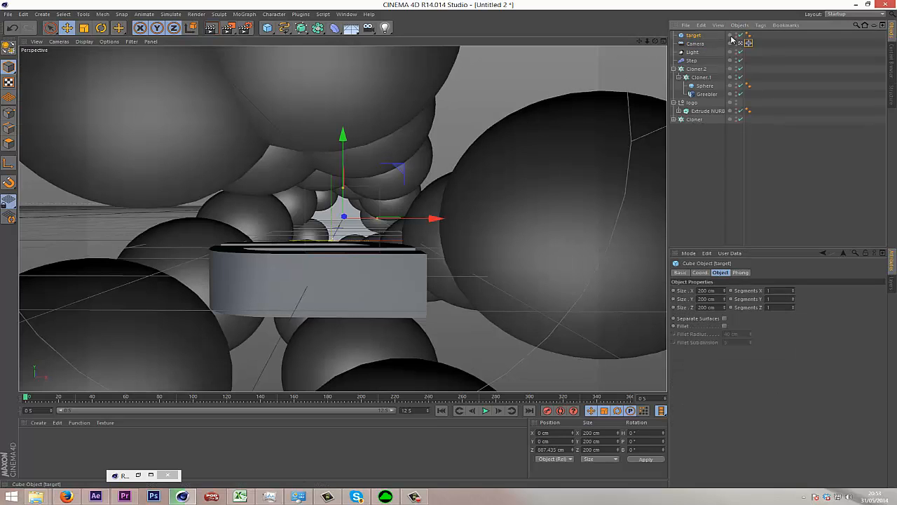
# Hide the target cube in the viewport, then move the camera to about Z 617 cm and record its keyframe at frame 0.
pyautogui.click(735, 34)
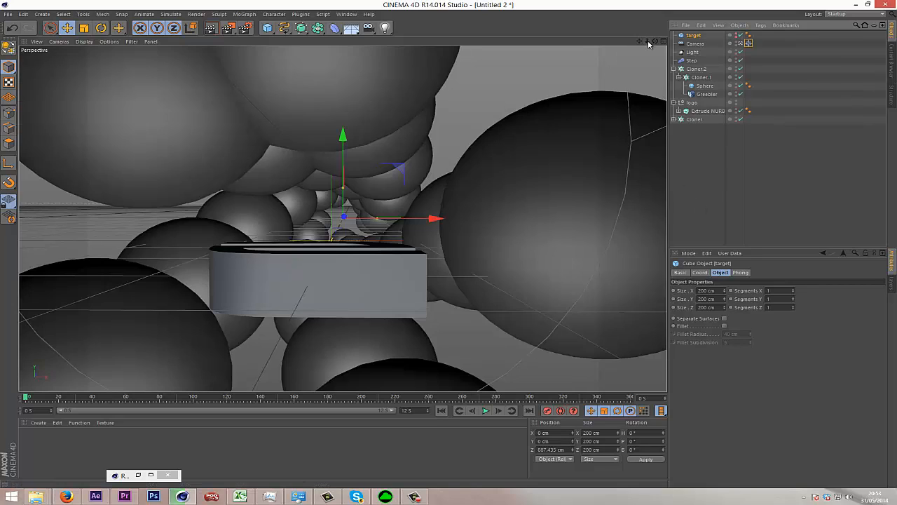
pyautogui.moveTo(647, 42); pyautogui.dragTo(449, 248)
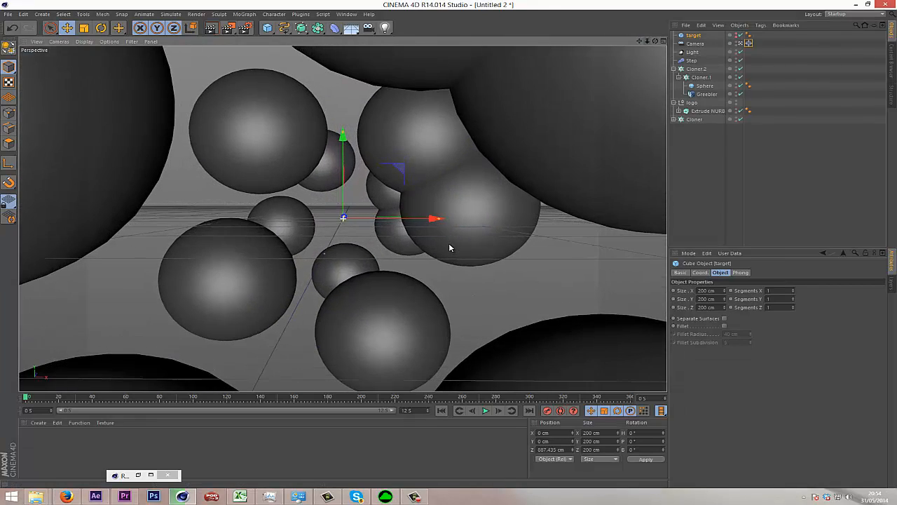
pyautogui.moveTo(638, 42); pyautogui.dragTo(451, 246)
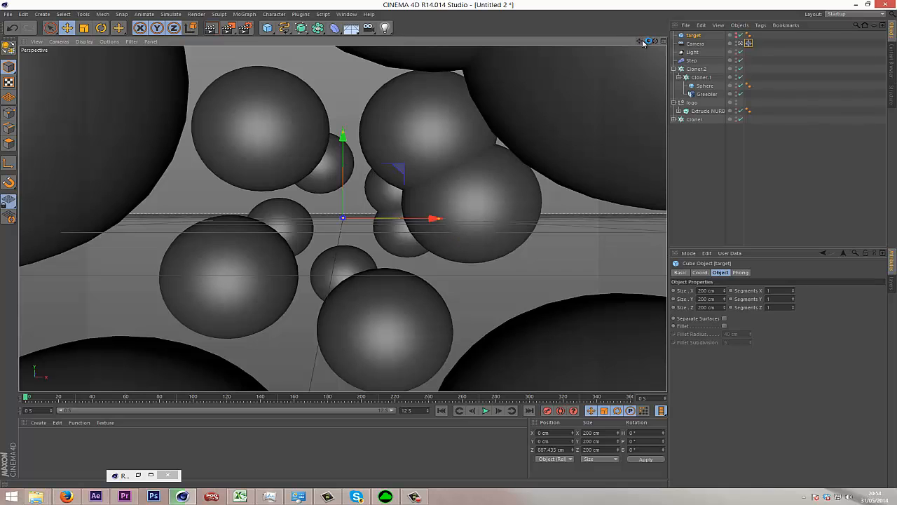
pyautogui.moveTo(651, 43); pyautogui.dragTo(452, 244)
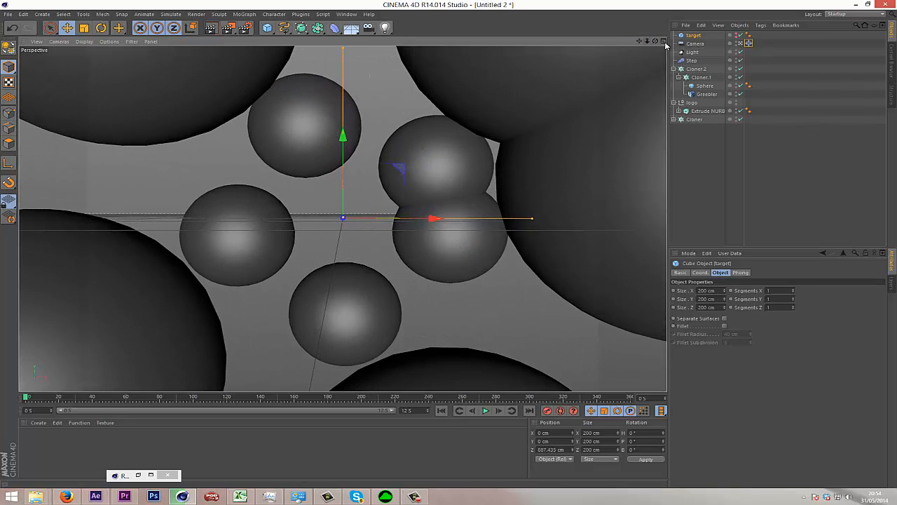
pyautogui.click(695, 43)
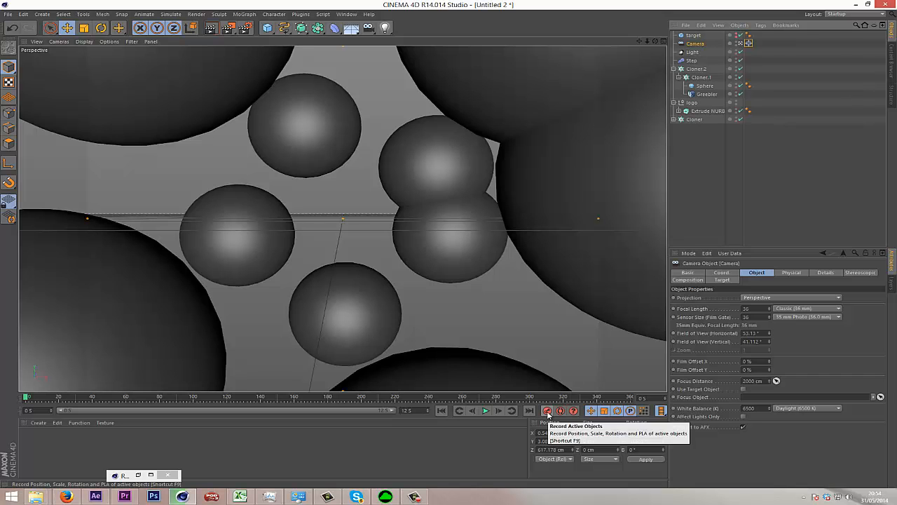
pyautogui.click(548, 413)
# At frame 148, pull the camera back to about Z -121 cm and record a keyframe.
pyautogui.moveTo(171, 399); pyautogui.dragTo(274, 428)
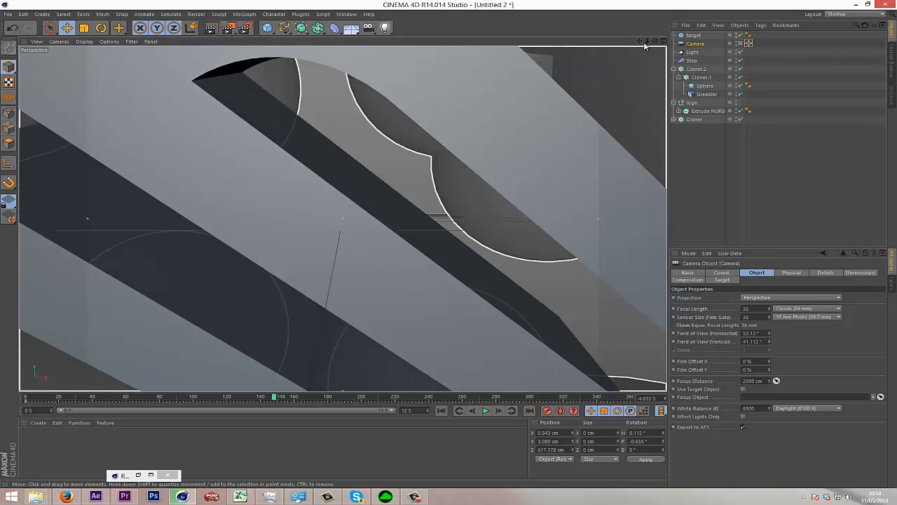
pyautogui.scroll(-10, 449, 248)
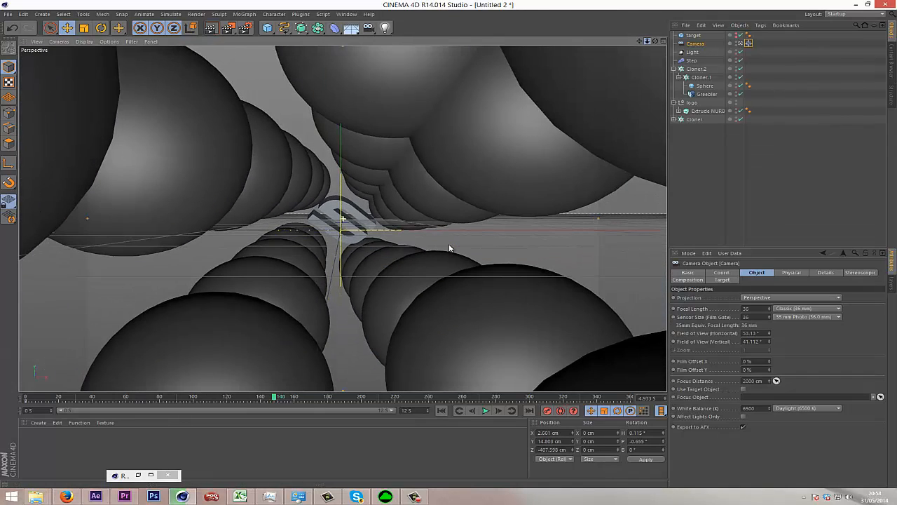
pyautogui.scroll(3, 450, 246)
pyautogui.scroll(6, 450, 246)
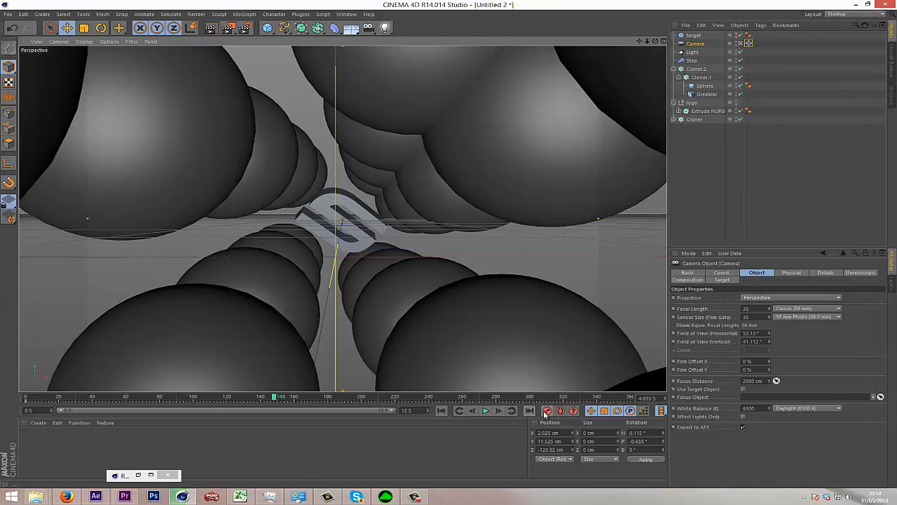
# Keyframe the camera at about Z 426 cm on frame 204 and at about Z 52 cm on frame 360.
pyautogui.moveTo(274, 398); pyautogui.dragTo(370, 413)
pyautogui.moveTo(647, 42); pyautogui.dragTo(448, 242)
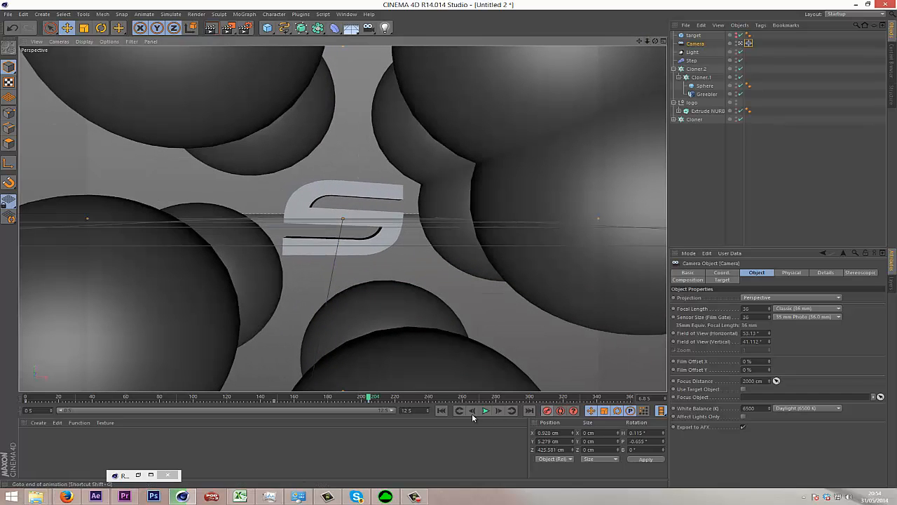
pyautogui.moveTo(371, 396); pyautogui.dragTo(712, 421)
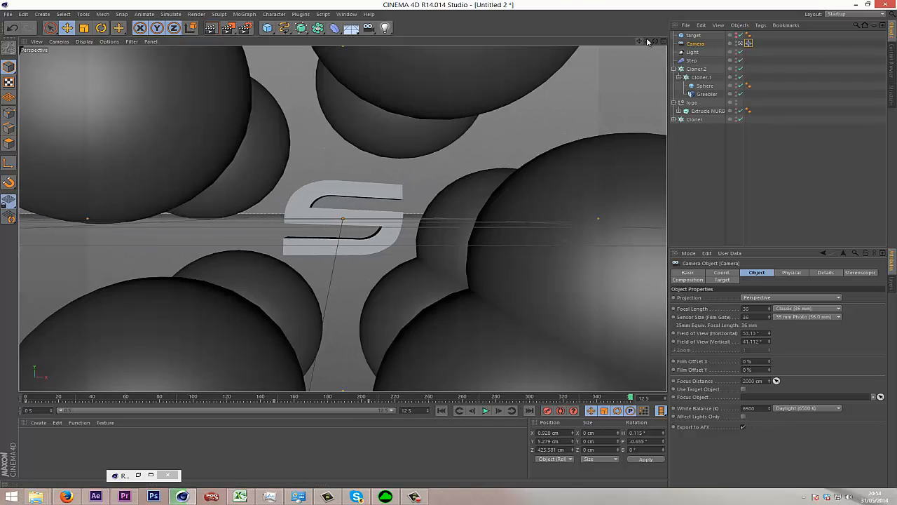
pyautogui.moveTo(647, 41); pyautogui.dragTo(449, 243)
pyautogui.click(548, 414)
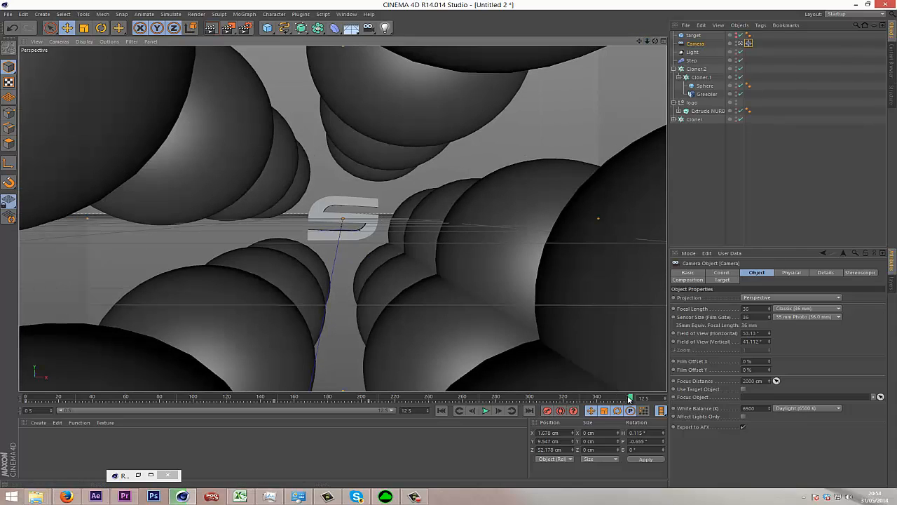
# Play the camera animation from the start to check its movement.
pyautogui.moveTo(630, 398); pyautogui.dragTo(2, 414)
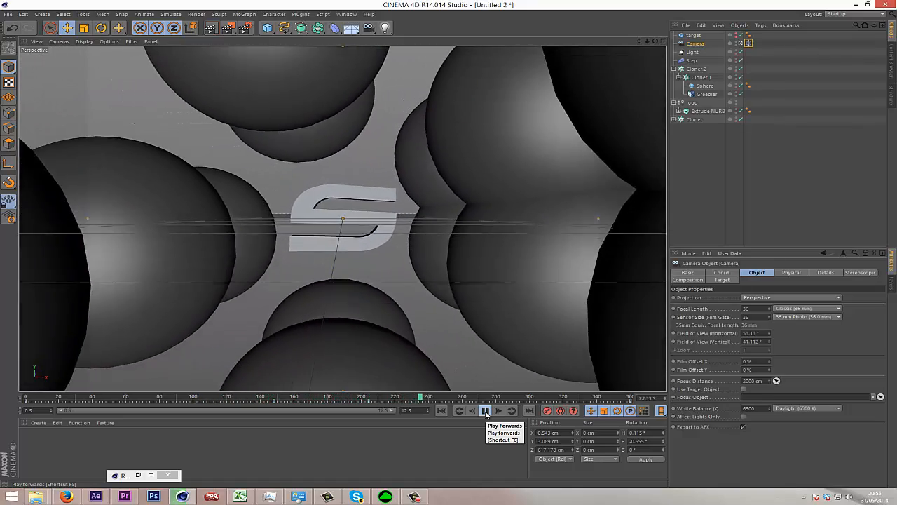
pyautogui.click(485, 411)
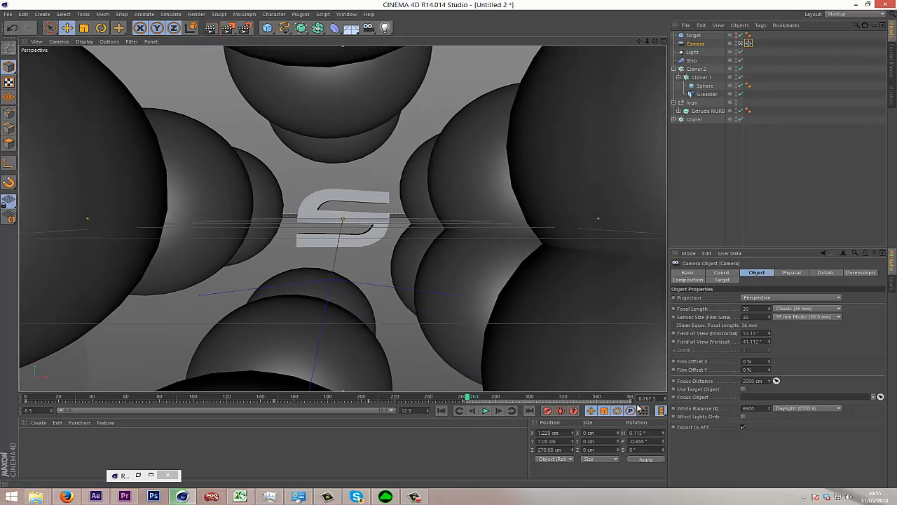
pyautogui.click(464, 397)
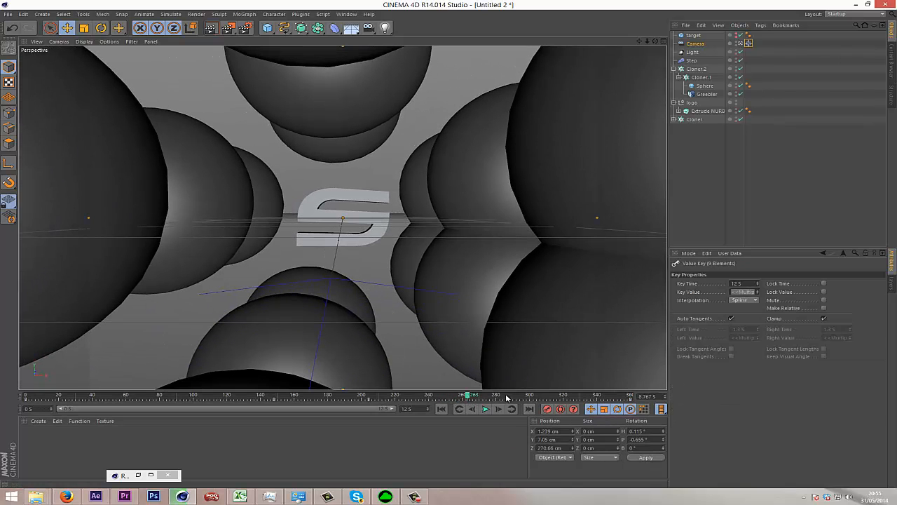
# Set the camera's bank rotation to 8° at frame 360, keyframe it, and scrub through the animation.
pyautogui.moveTo(507, 397); pyautogui.dragTo(705, 398)
pyautogui.click(696, 44)
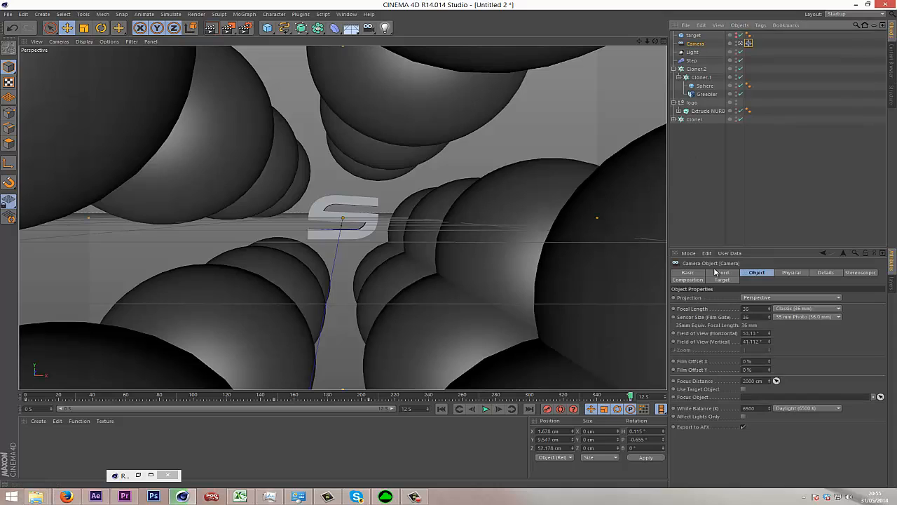
pyautogui.click(720, 273)
pyautogui.moveTo(824, 316)
pyautogui.mouseDown()
pyautogui.moveTo(824, 335)
pyautogui.moveTo(841, 329)
pyautogui.moveTo(824, 318)
pyautogui.mouseUp()
pyautogui.hotkey('ctrl', 'z')
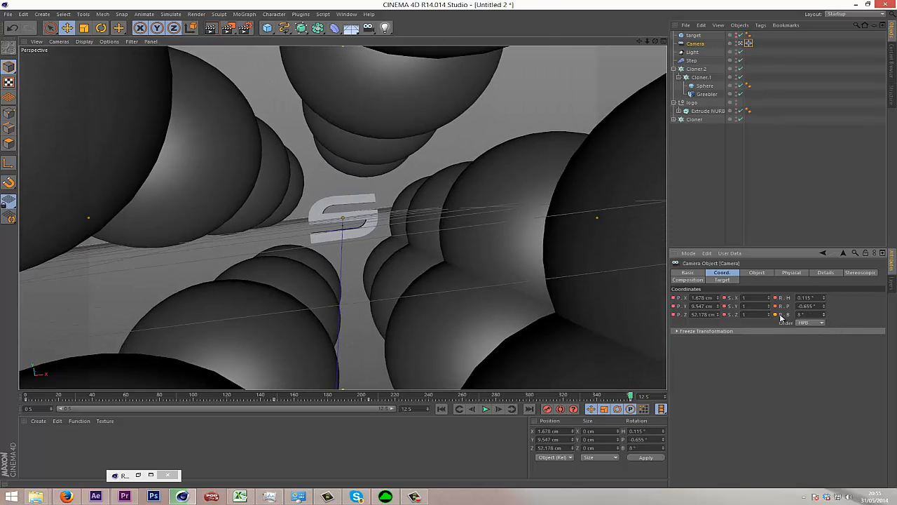
pyautogui.moveTo(633, 398); pyautogui.dragTo(26, 424)
pyautogui.moveTo(211, 417); pyautogui.dragTo(482, 420)
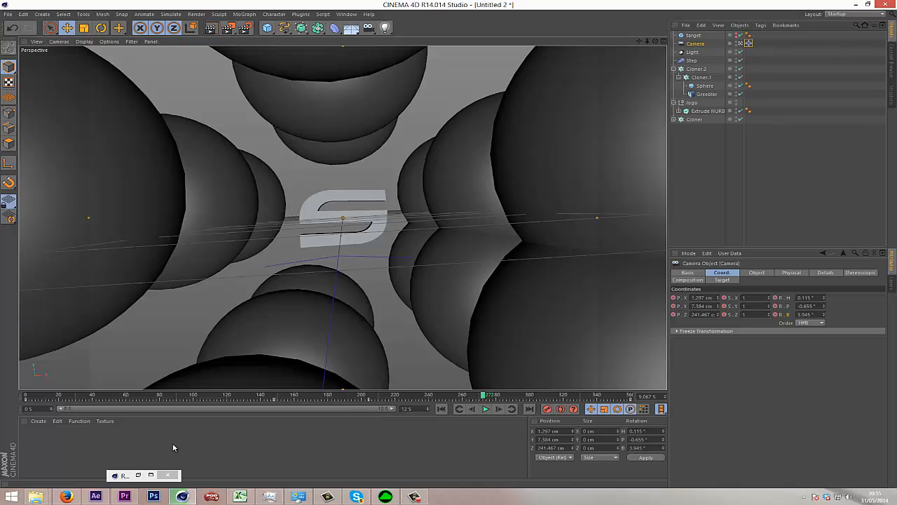
# Create a new material and set its preview to Object (Soft Shadow).
pyautogui.doubleClick(140, 439)
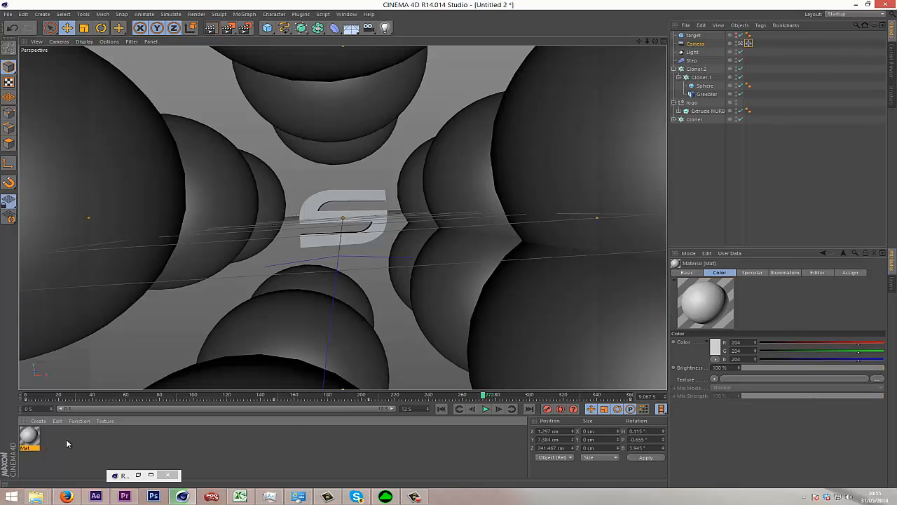
pyautogui.doubleClick(28, 438)
pyautogui.rightClick(179, 110)
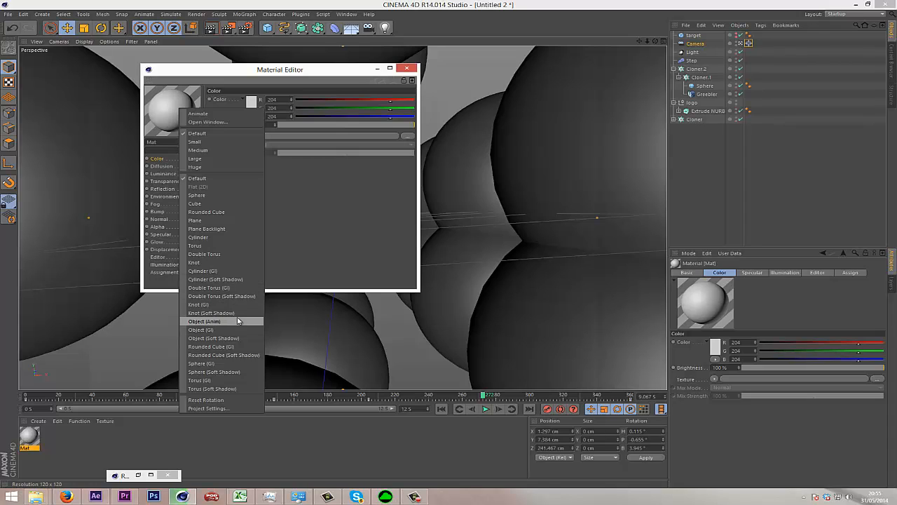
pyautogui.click(243, 339)
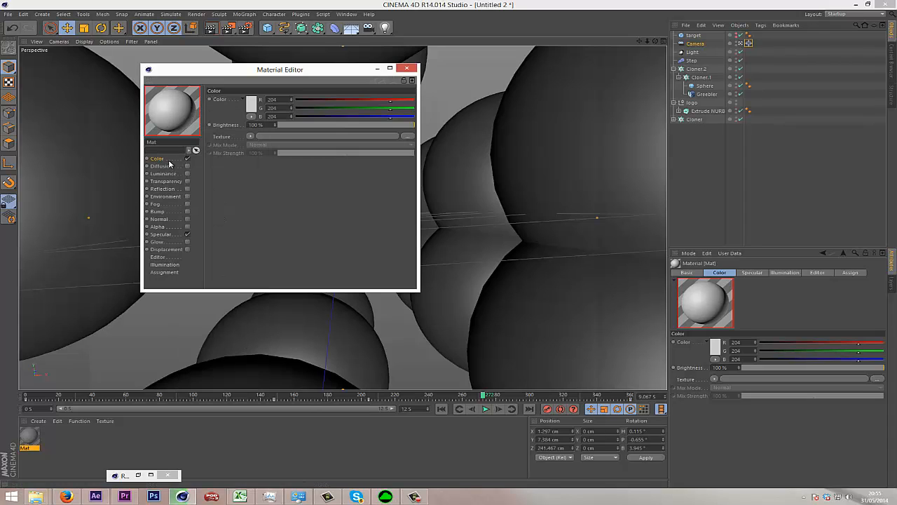
# Set the material's colour to bright blue, R 0, G 212, B 255.
pyautogui.click(252, 105)
pyautogui.click(272, 72)
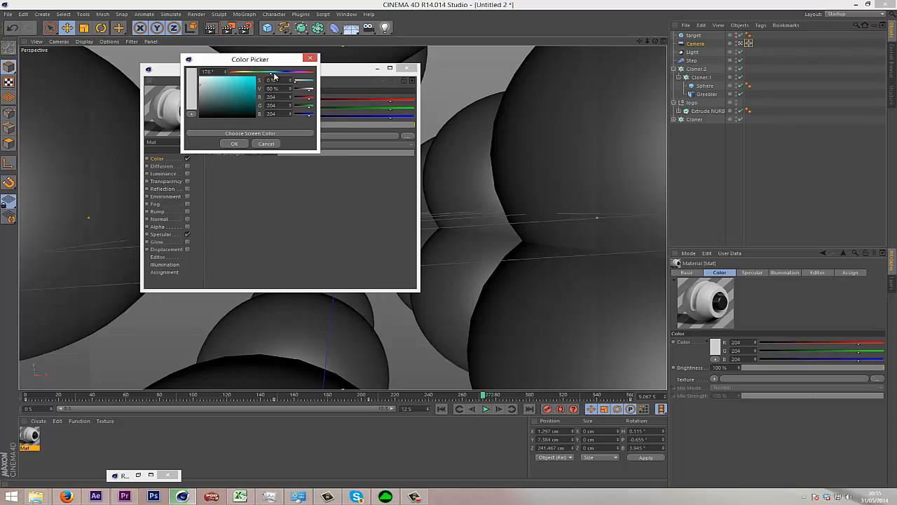
pyautogui.moveTo(273, 73); pyautogui.dragTo(271, 73)
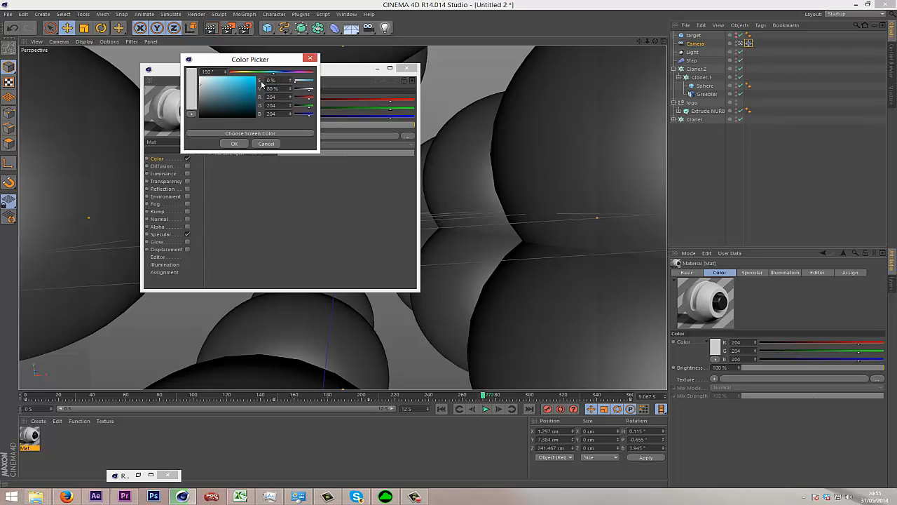
pyautogui.click(235, 143)
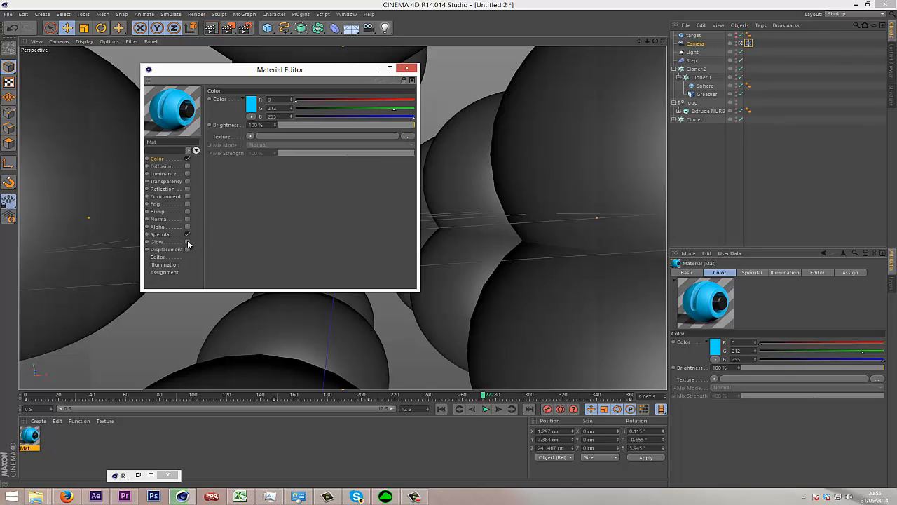
# Enable glow on the blue material with inner and outer strength both at 50%.
pyautogui.click(186, 242)
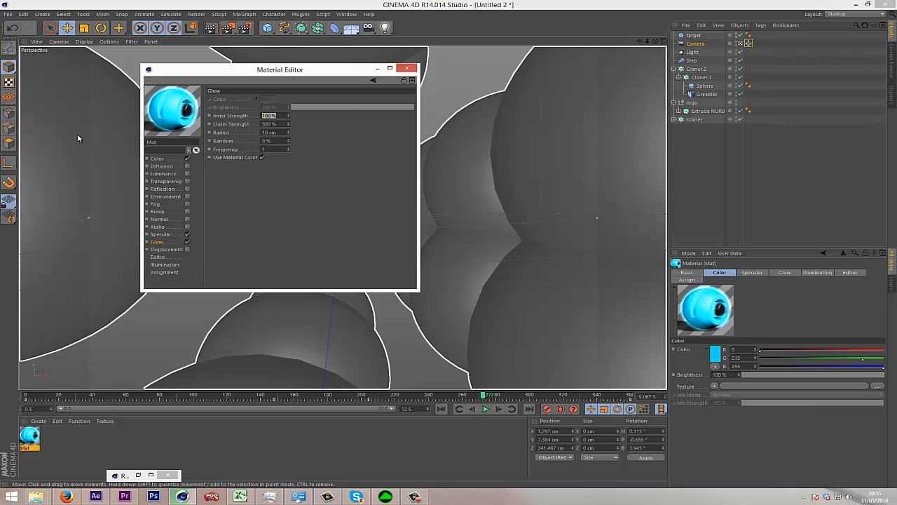
pyautogui.write('50')
pyautogui.press('Tab')
pyautogui.write('50')
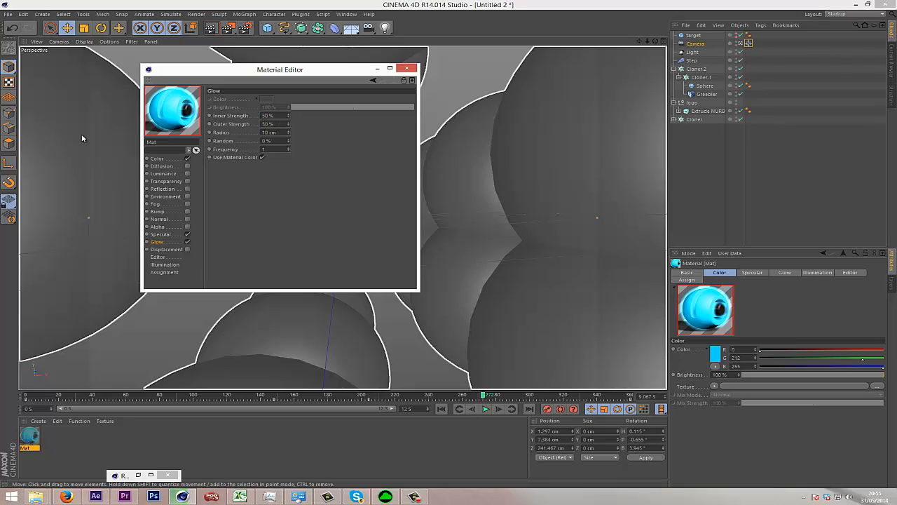
pyautogui.press('Return')
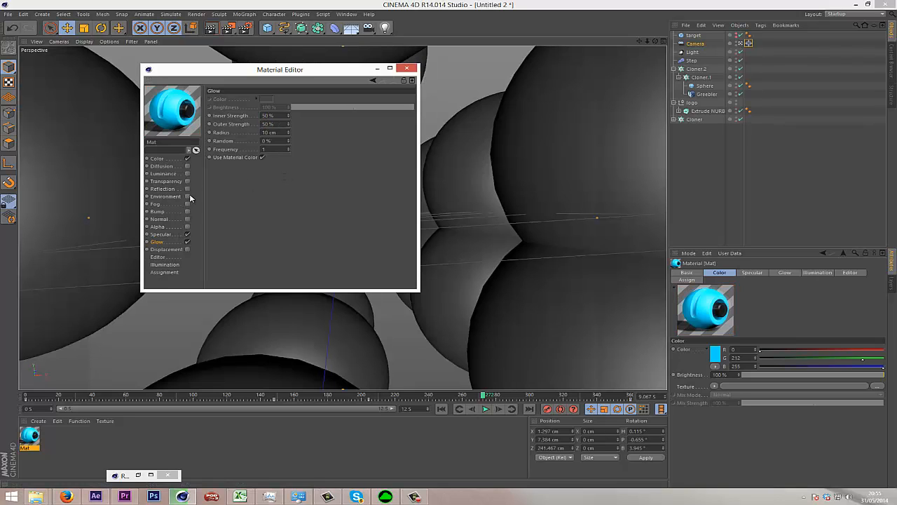
# Widen the material's specular highlight to 96% and adjust its height.
pyautogui.click(160, 234)
pyautogui.moveTo(348, 222); pyautogui.dragTo(409, 220)
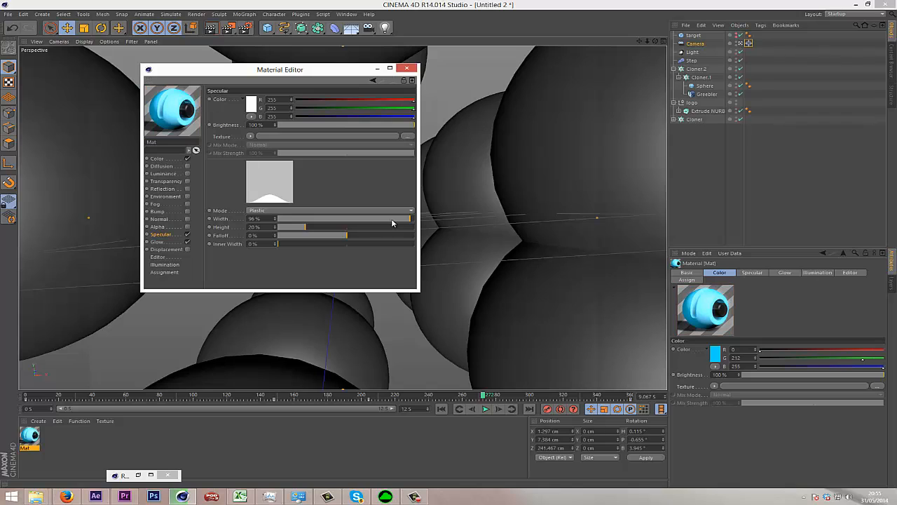
pyautogui.click(333, 227)
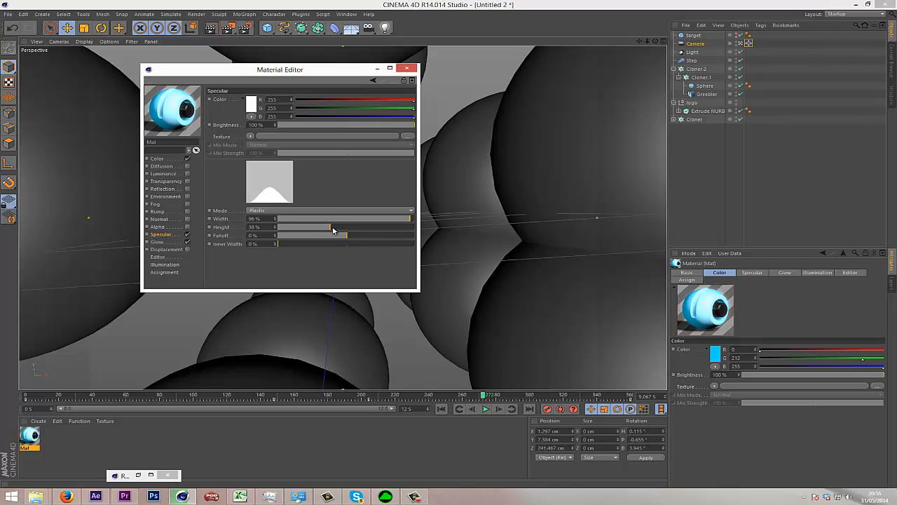
pyautogui.moveTo(332, 229); pyautogui.dragTo(310, 229)
# Enable reflection on the blue material with 26% brightness and 1% blurriness, and close the material editor.
pyautogui.click(164, 190)
pyautogui.click(187, 189)
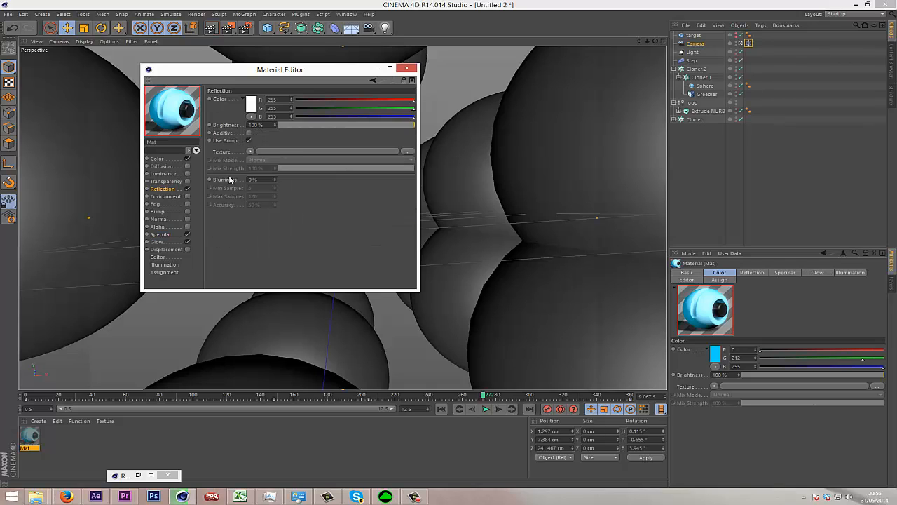
pyautogui.click(302, 125)
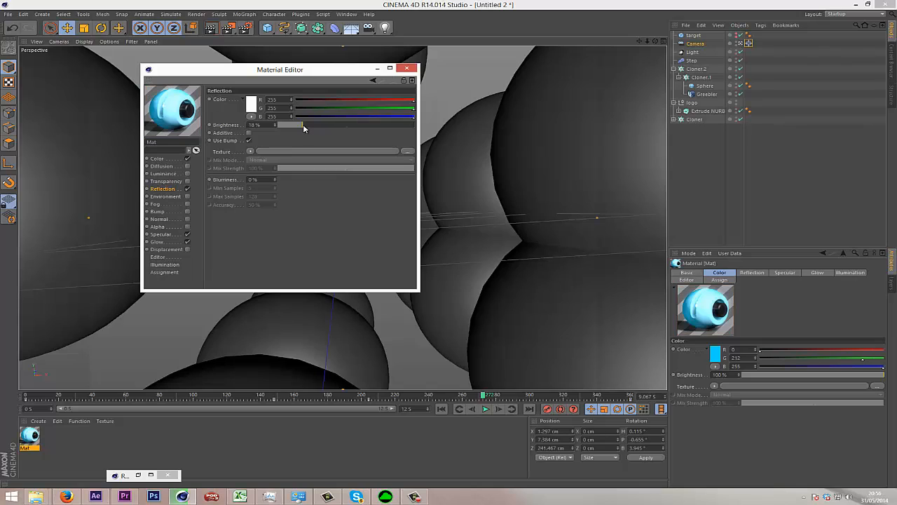
pyautogui.moveTo(303, 125); pyautogui.dragTo(313, 125)
pyautogui.click(275, 179)
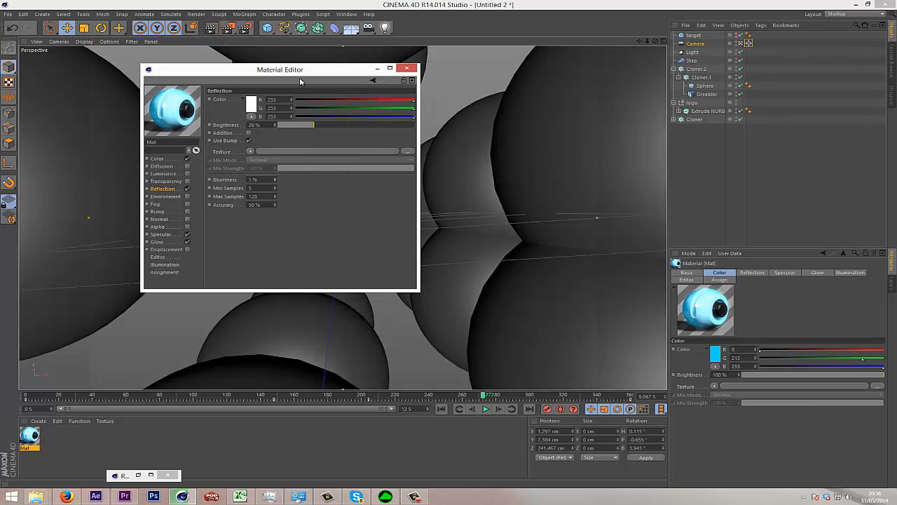
pyautogui.moveTo(308, 71); pyautogui.dragTo(315, 92)
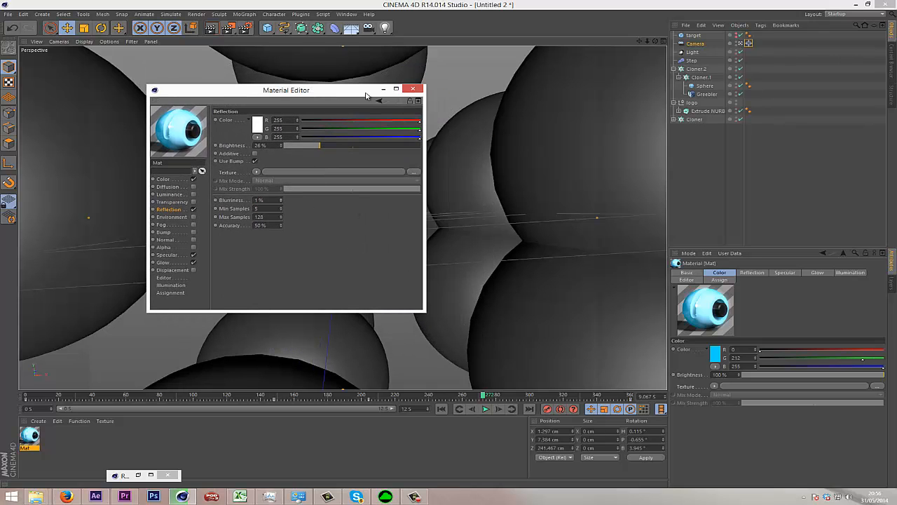
pyautogui.click(414, 89)
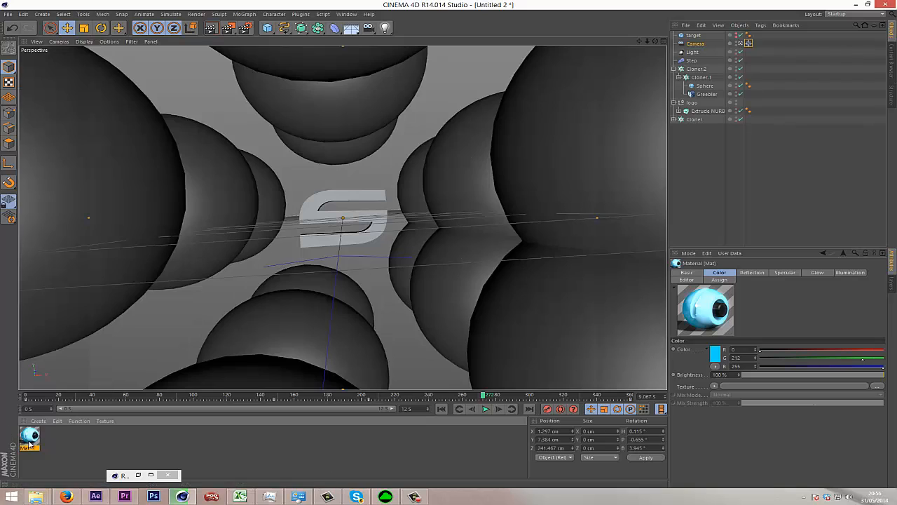
# Reopen the blue material and raise its reflection blurriness to 2%.
pyautogui.doubleClick(30, 437)
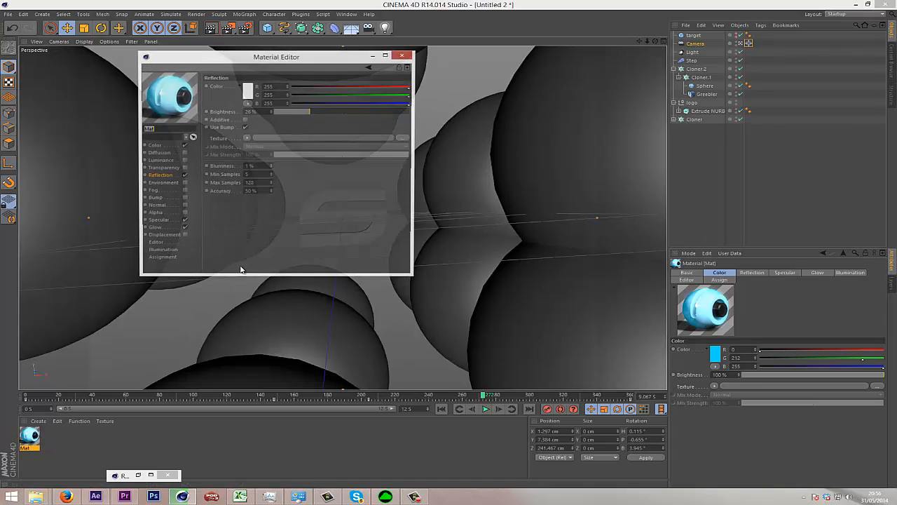
pyautogui.click(270, 165)
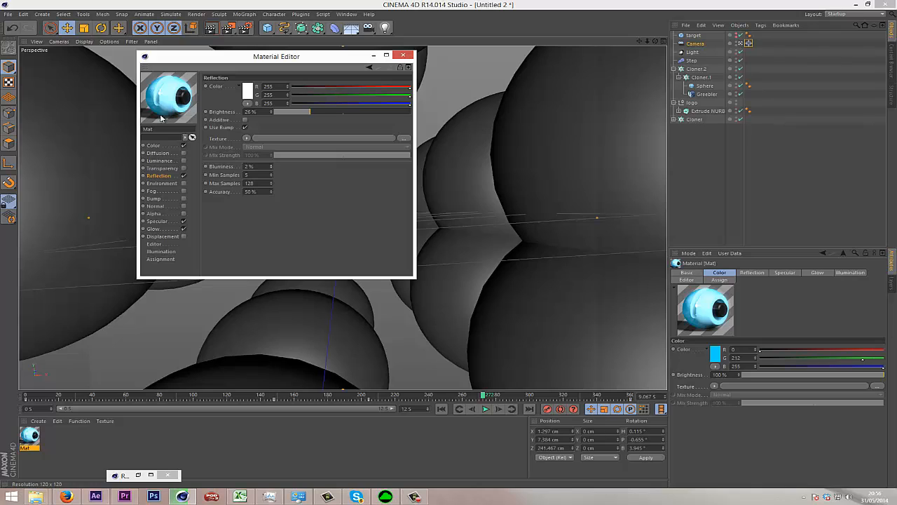
pyautogui.click(271, 168)
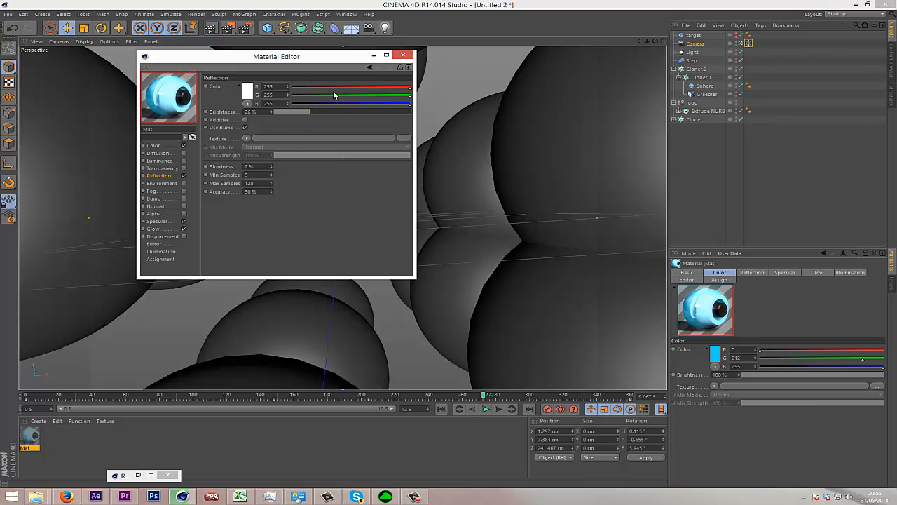
# Close the material editor and apply the blue material to Cloner.2.
pyautogui.click(403, 55)
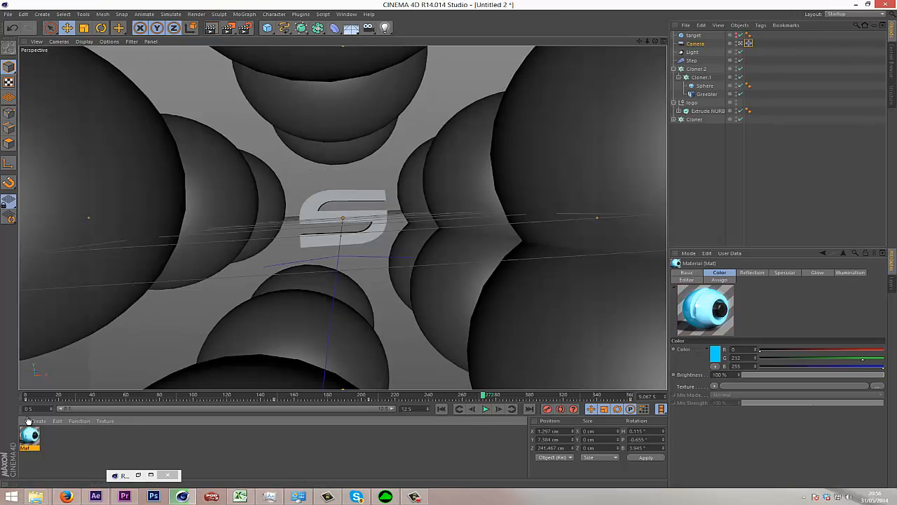
pyautogui.click(415, 219)
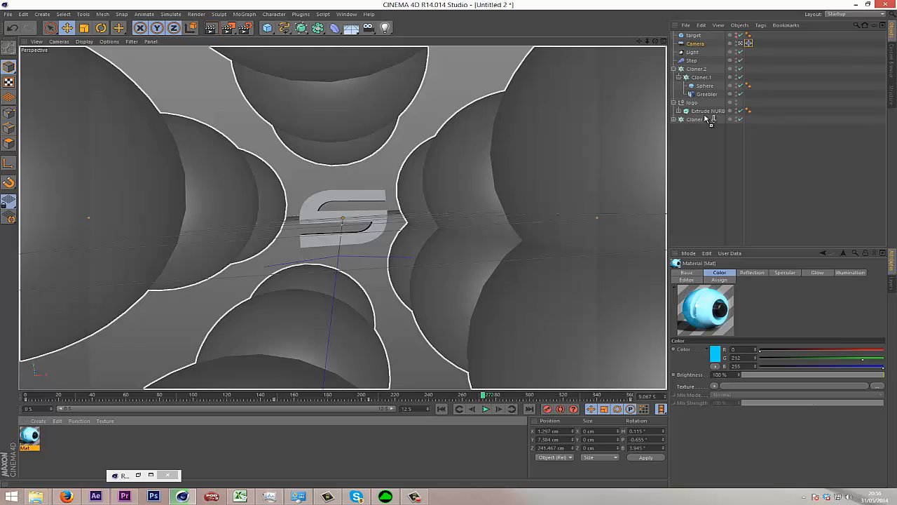
pyautogui.moveTo(708, 119); pyautogui.dragTo(697, 70)
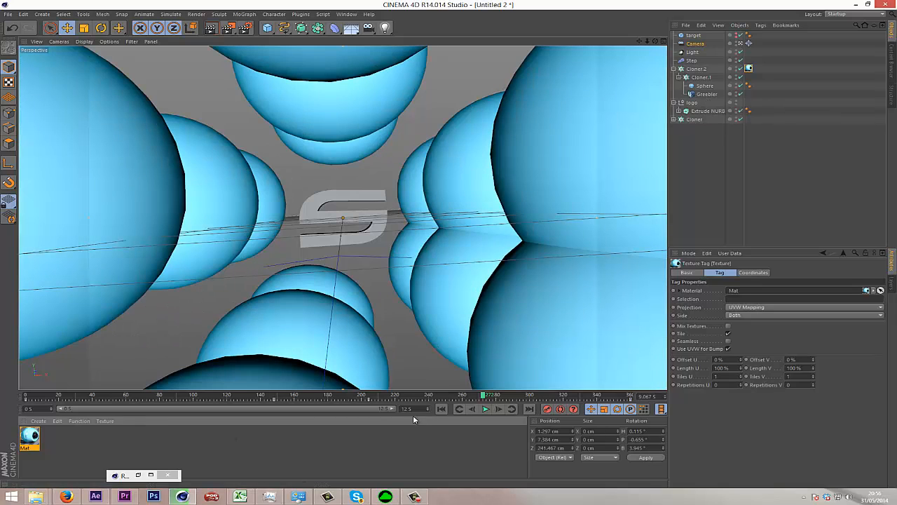
# At the start of the animation, nest the sphere under the Greebler and test-render the camera view.
pyautogui.click(442, 409)
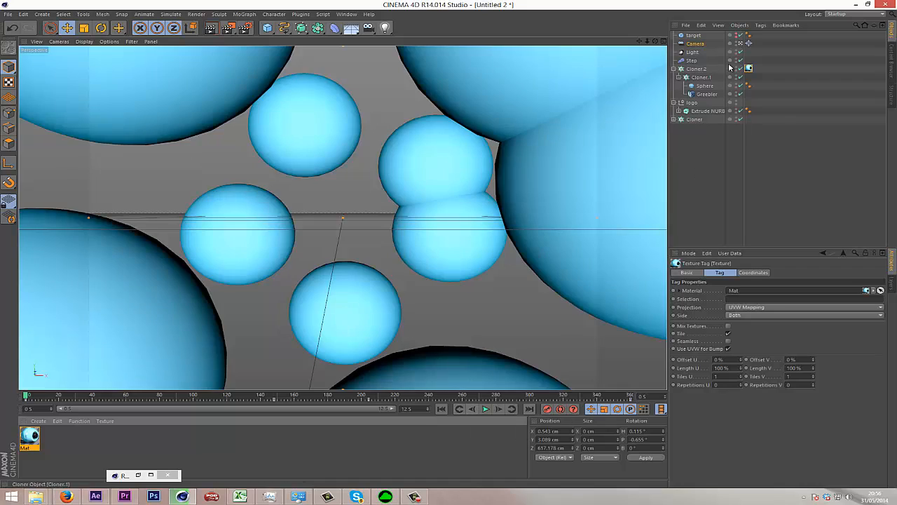
pyautogui.moveTo(704, 85); pyautogui.dragTo(710, 95)
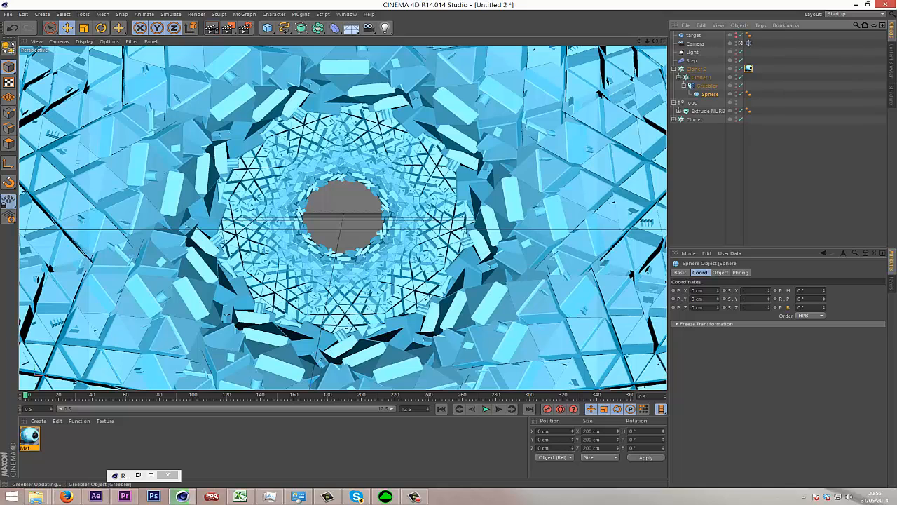
pyautogui.click(210, 30)
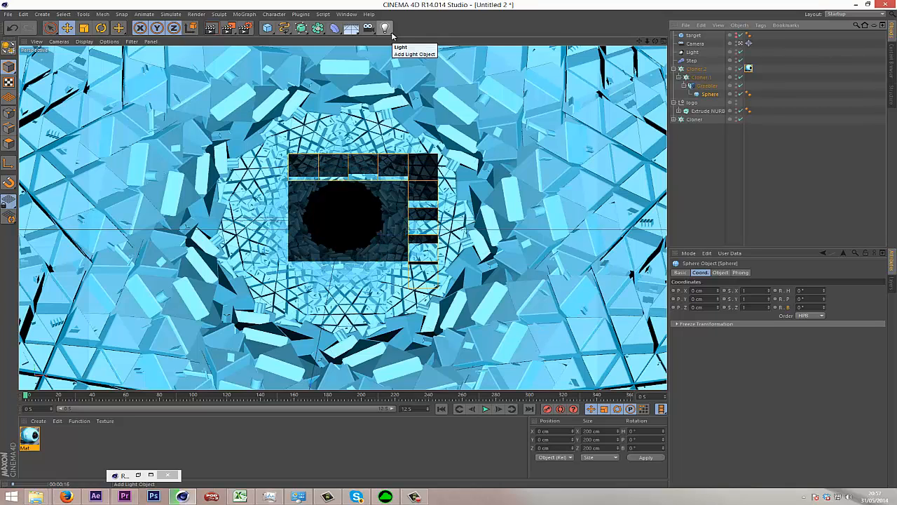
pyautogui.click(806, 191)
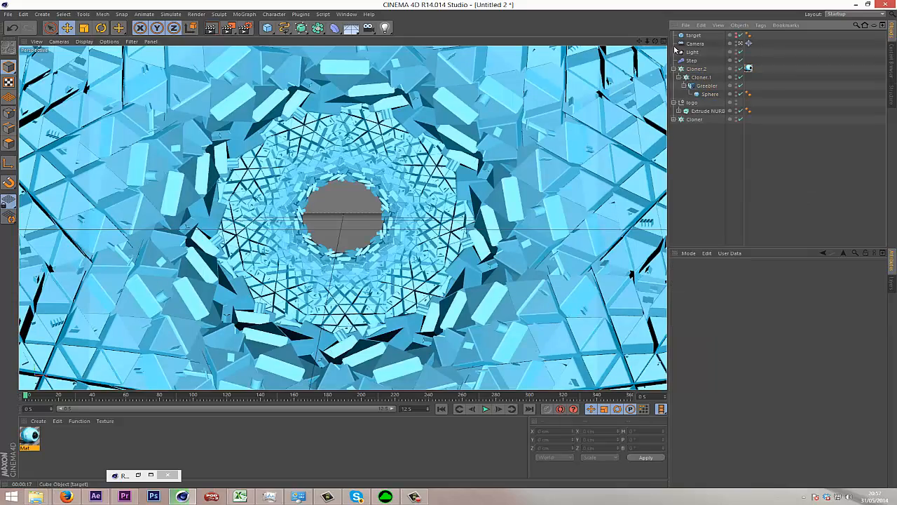
# Set the spot light's intensity to 100% and lower the light to a Y position of about 12.65 cm.
pyautogui.scroll(5, 450, 247)
pyautogui.moveTo(450, 247); pyautogui.dragTo(420, 247)
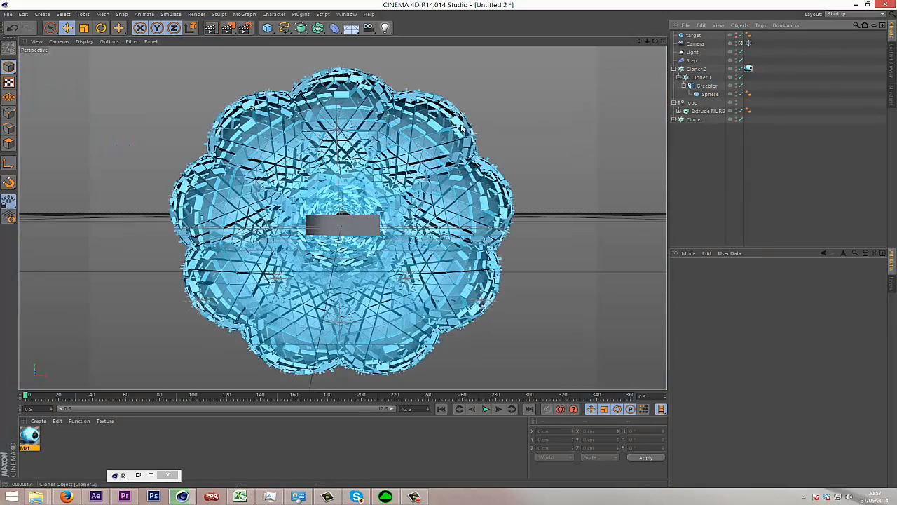
pyautogui.click(692, 54)
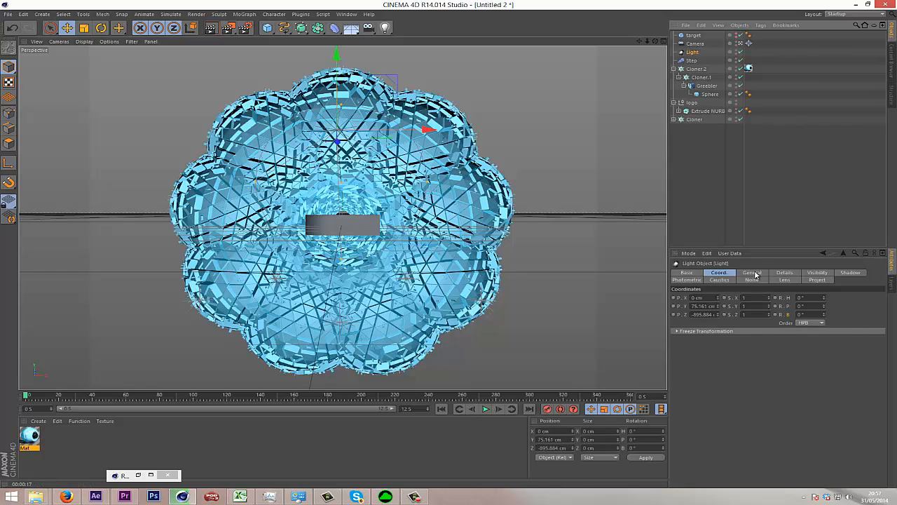
pyautogui.click(753, 272)
pyautogui.moveTo(818, 324); pyautogui.dragTo(882, 324)
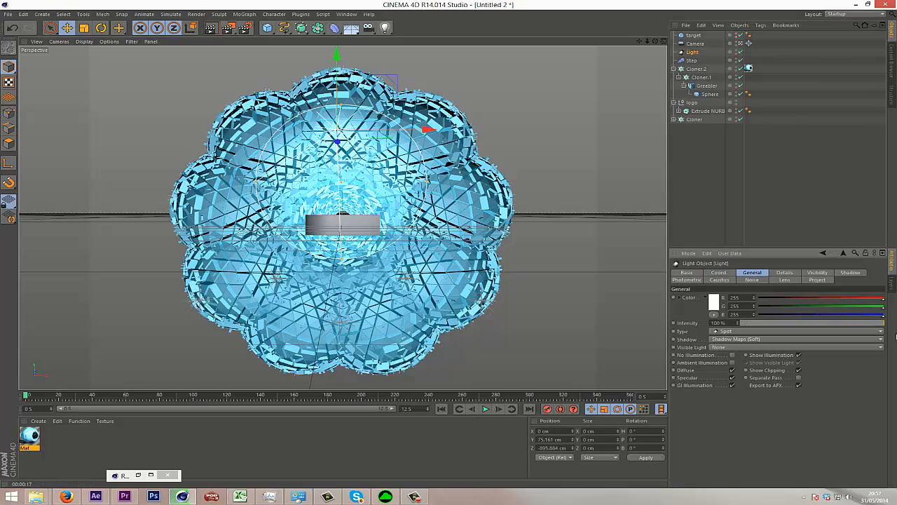
pyautogui.moveTo(328, 70); pyautogui.dragTo(314, 149)
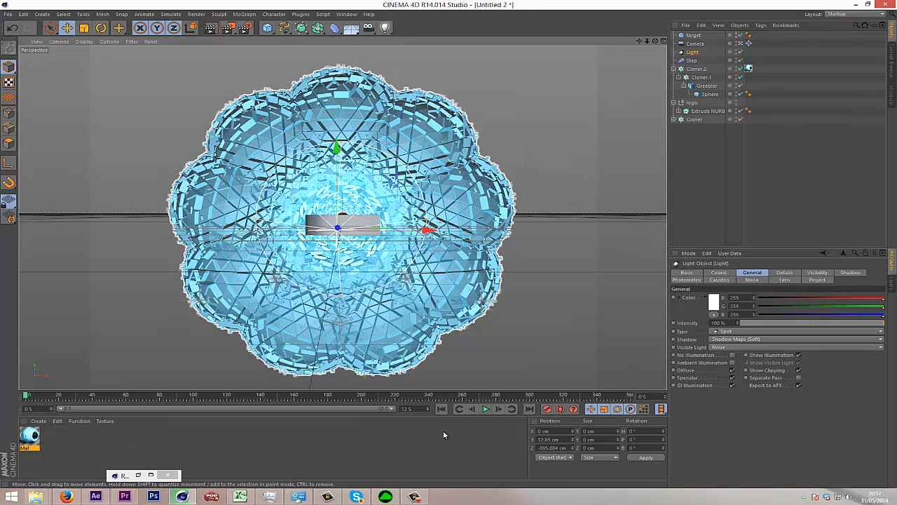
# Restore the camera view at frame 0 and test-render it to check the adjusted spot light.
pyautogui.click(472, 409)
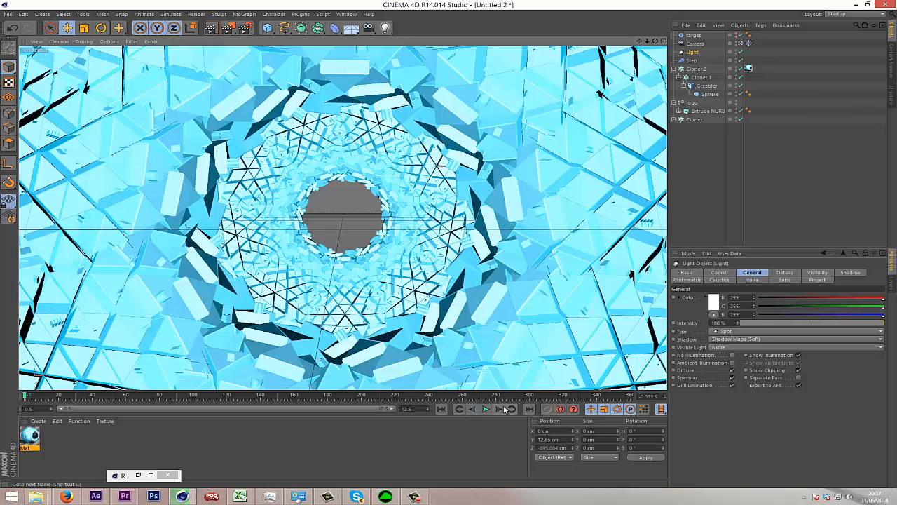
pyautogui.click(505, 409)
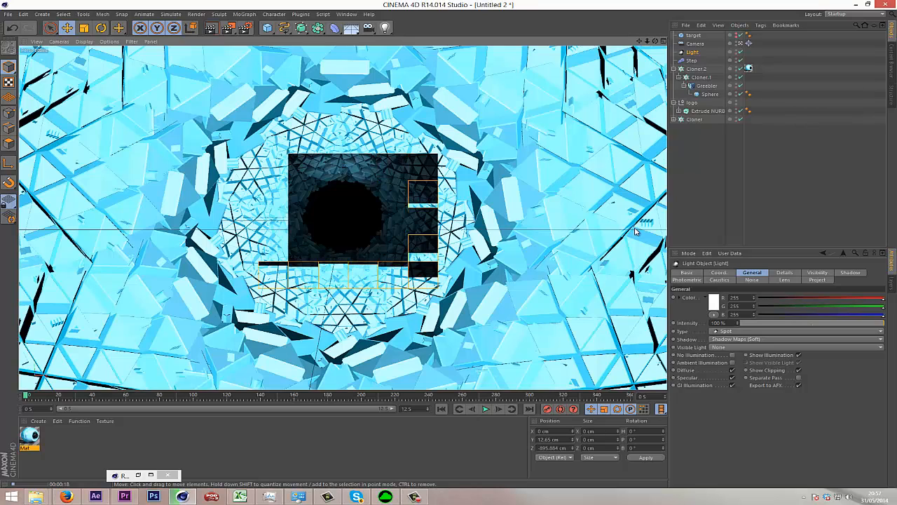
pyautogui.press('Escape')
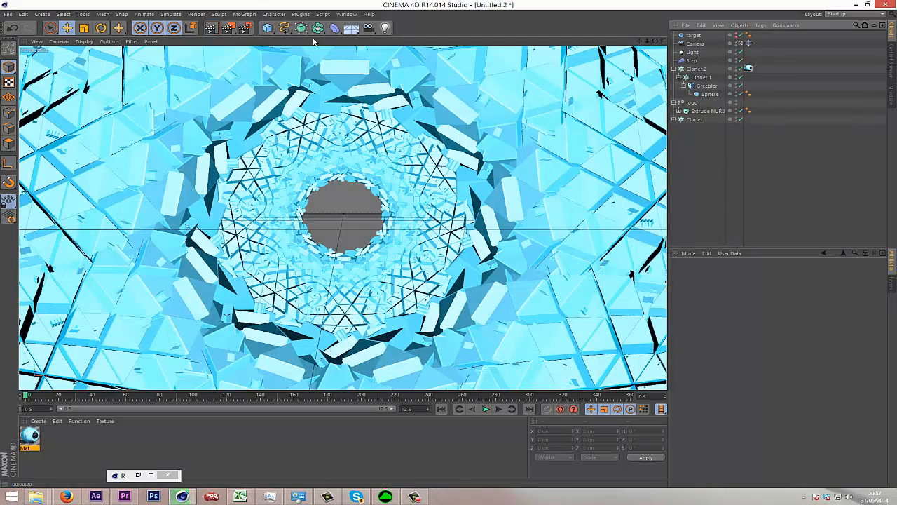
# Add a second light of type Omni and move it along the tunnel to a Z position of 490 cm.
pyautogui.click(385, 27)
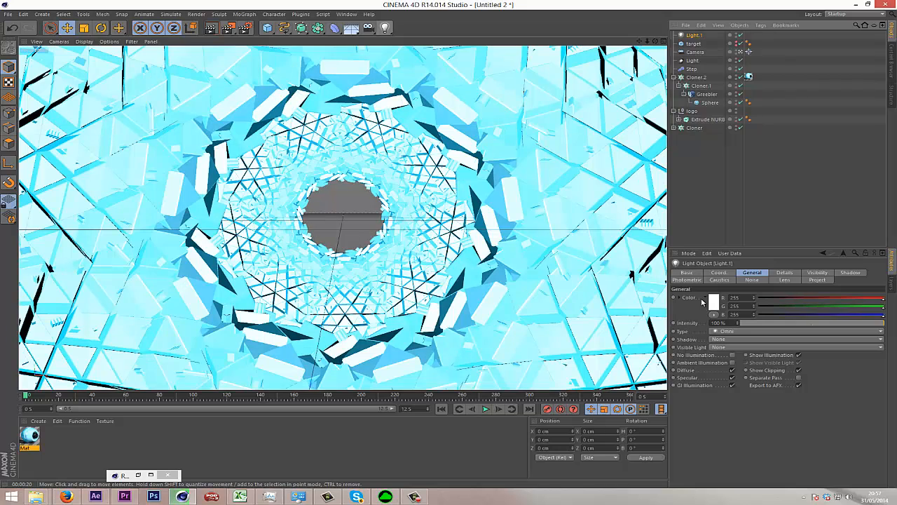
pyautogui.click(718, 273)
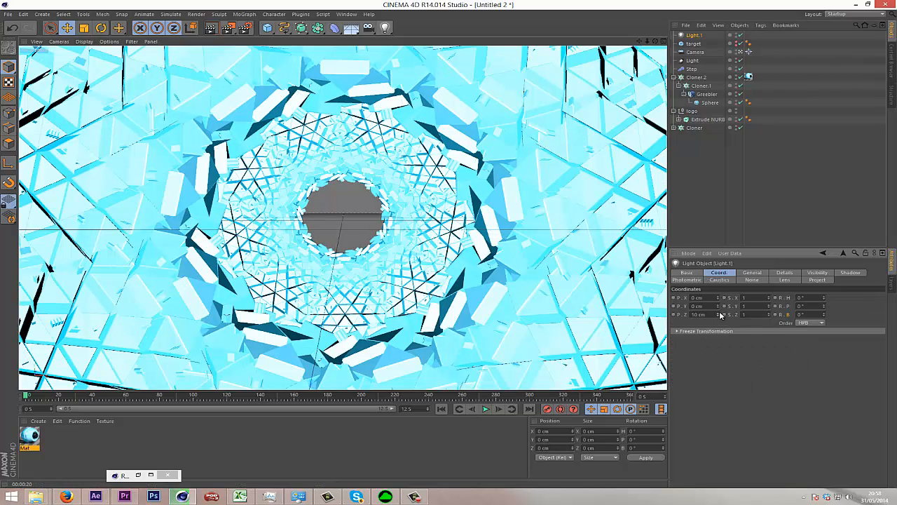
pyautogui.moveTo(720, 318); pyautogui.dragTo(721, 305)
pyautogui.rightClick(718, 314)
pyautogui.scroll(-10, 449, 249)
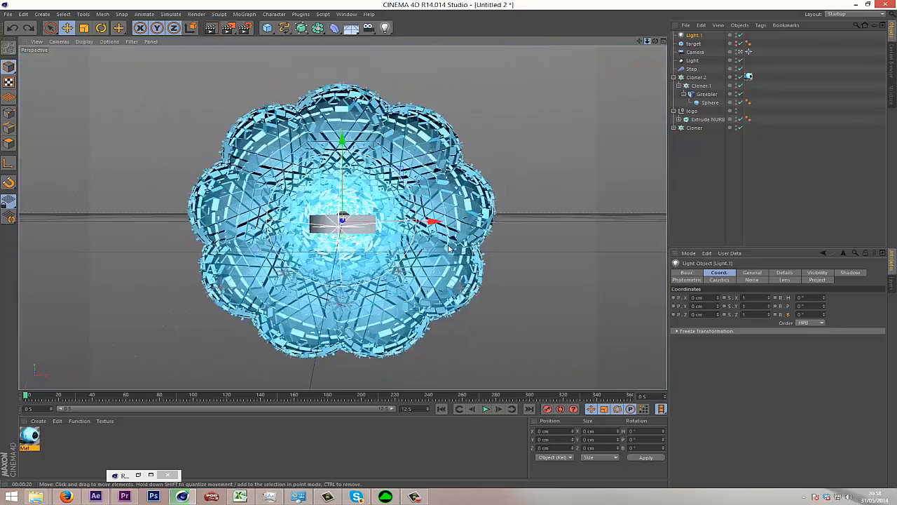
pyautogui.scroll(10, 449, 249)
pyautogui.scroll(-10, 446, 256)
pyautogui.scroll(2, 343, 223)
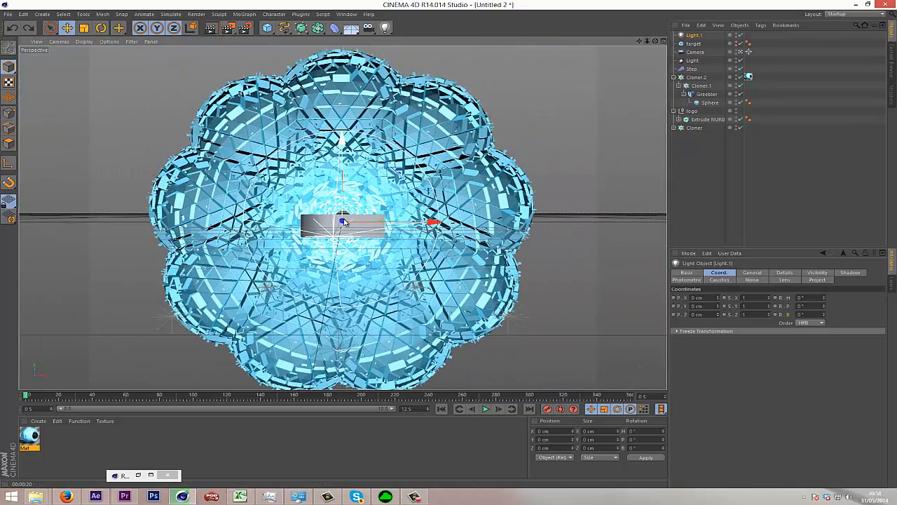
pyautogui.moveTo(718, 315); pyautogui.dragTo(720, 316)
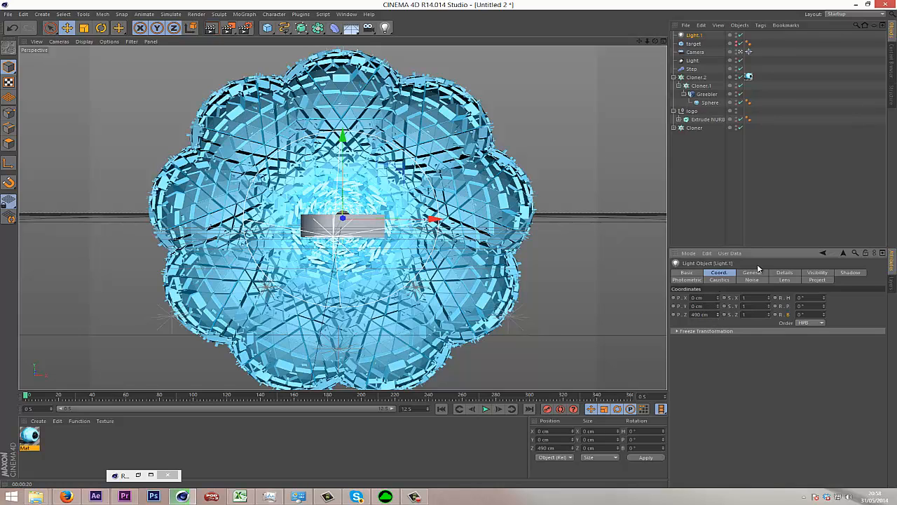
# Set the new omni light's shadow type to Shadow Maps (Soft).
pyautogui.click(753, 272)
pyautogui.click(732, 340)
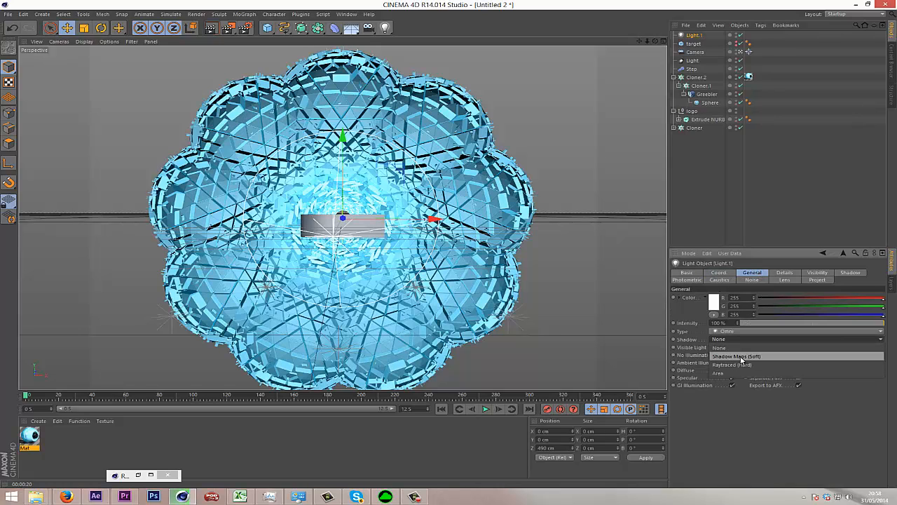
pyautogui.click(735, 357)
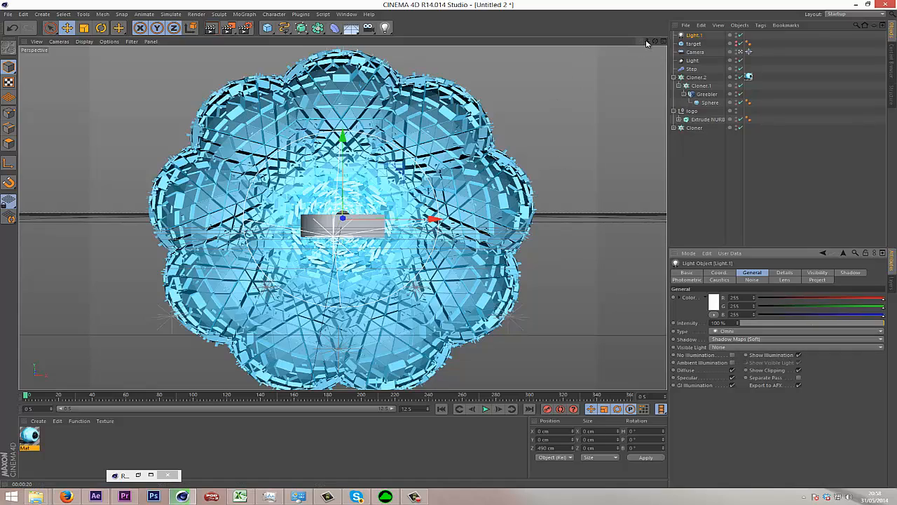
# Advance to frame 1 and render the camera view to check the tunnel lighting with both lights.
pyautogui.moveTo(643, 42); pyautogui.dragTo(639, 98)
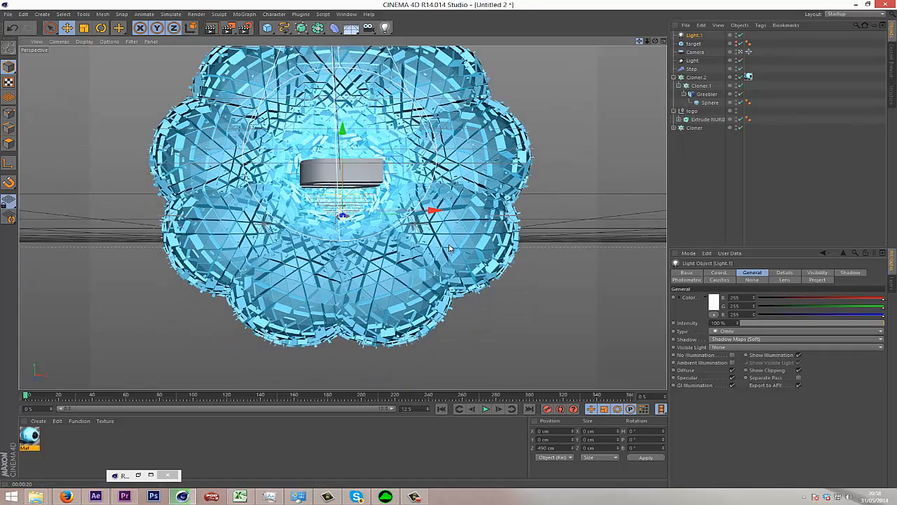
pyautogui.click(498, 409)
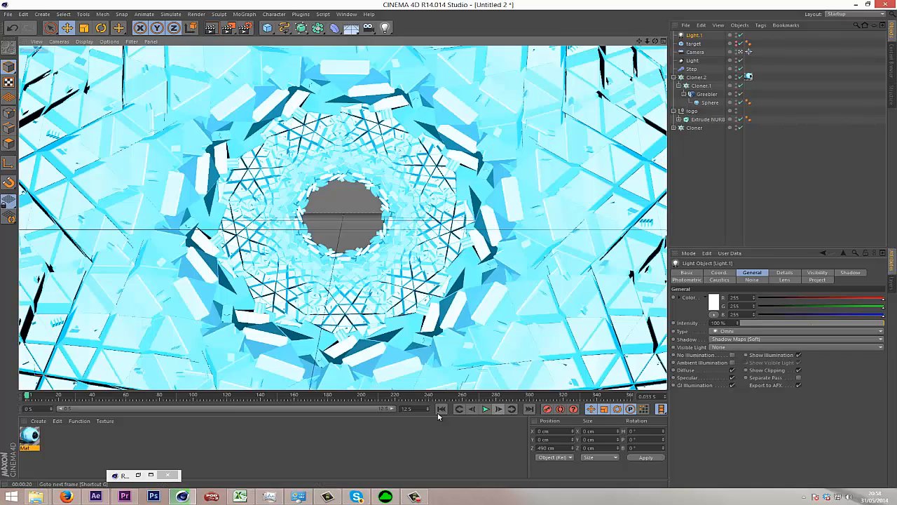
pyautogui.click(210, 27)
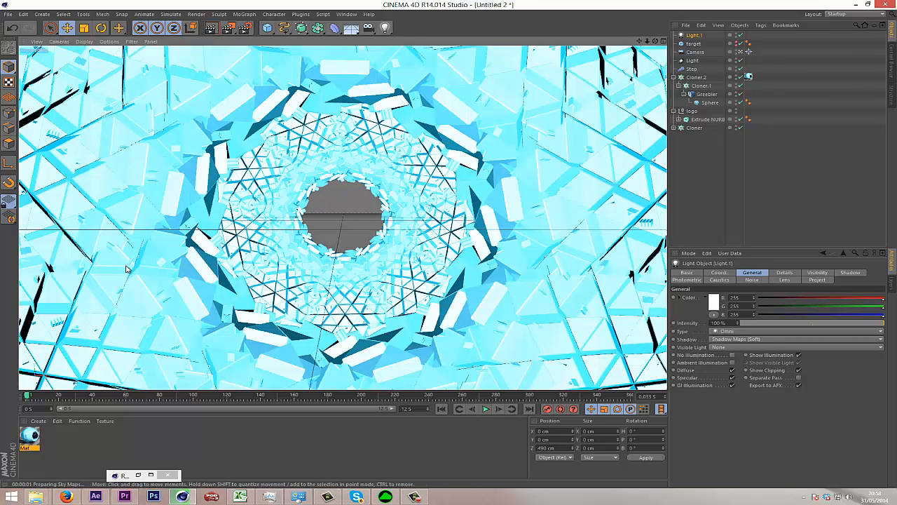
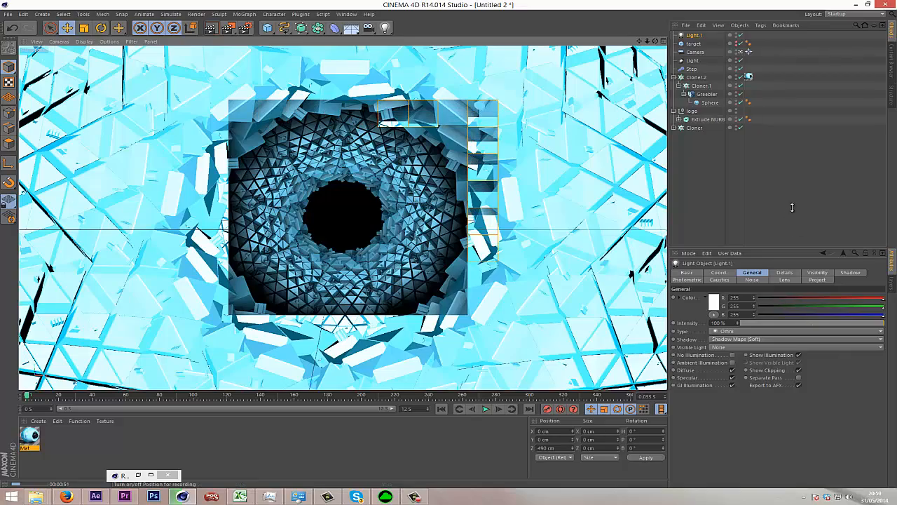
# Go to frame 258, where the logo is visible, and create a new material opened for editing.
pyautogui.click(640, 341)
pyautogui.moveTo(28, 397); pyautogui.dragTo(416, 304)
pyautogui.doubleClick(117, 439)
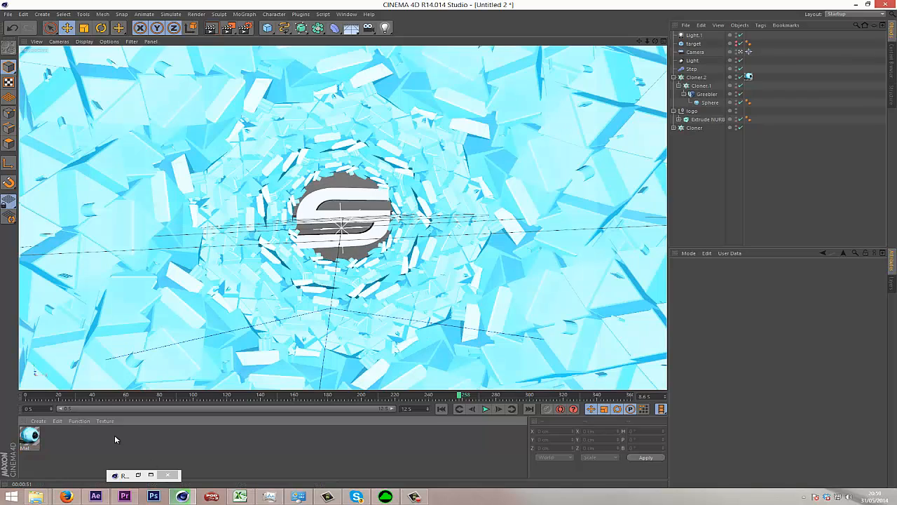
pyautogui.doubleClick(28, 439)
pyautogui.click(159, 175)
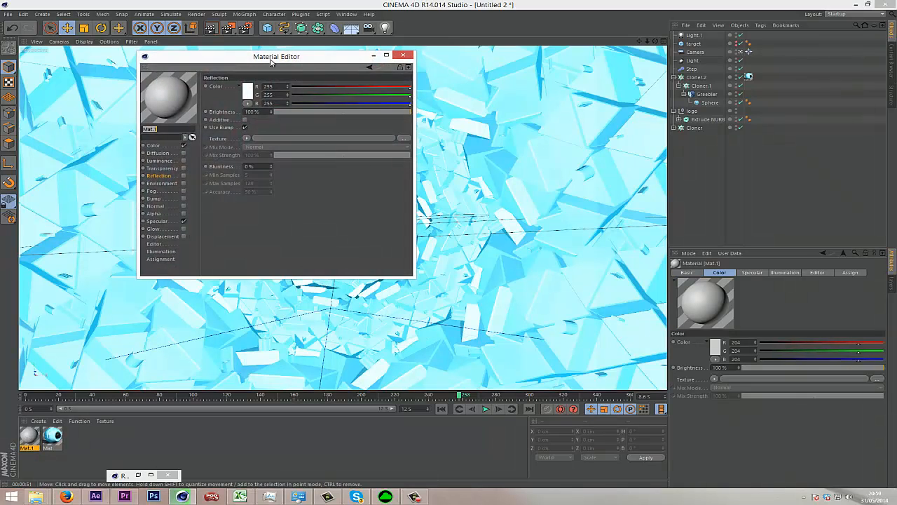
pyautogui.moveTo(276, 55); pyautogui.dragTo(589, 148)
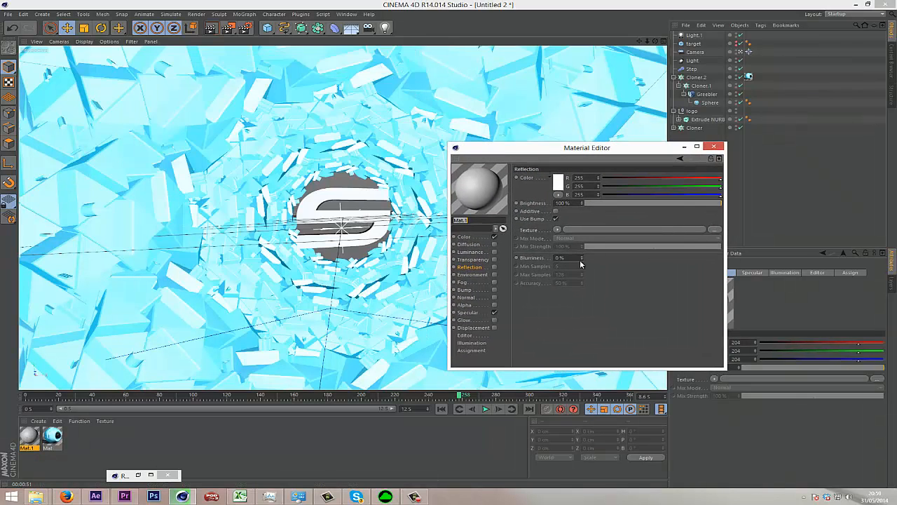
# Set the new material's base color to pure white (RGB 255, 255, 255).
pyautogui.click(559, 183)
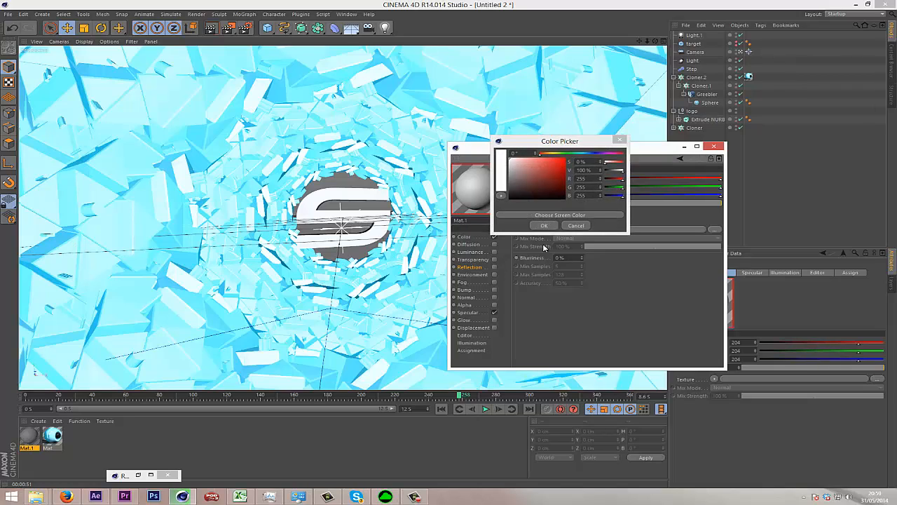
pyautogui.click(548, 225)
pyautogui.click(469, 236)
pyautogui.click(557, 182)
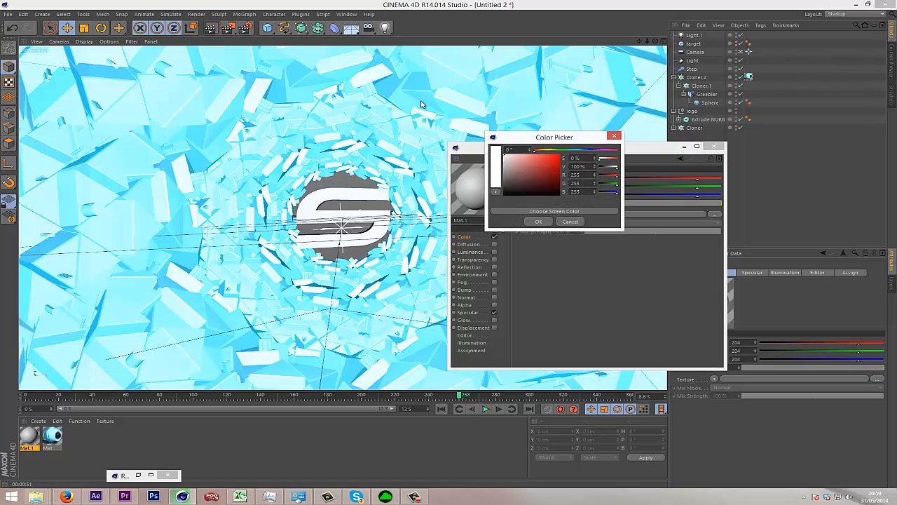
pyautogui.click(534, 221)
# Browse the white material's channels and enable its Reflection channel.
pyautogui.click(471, 260)
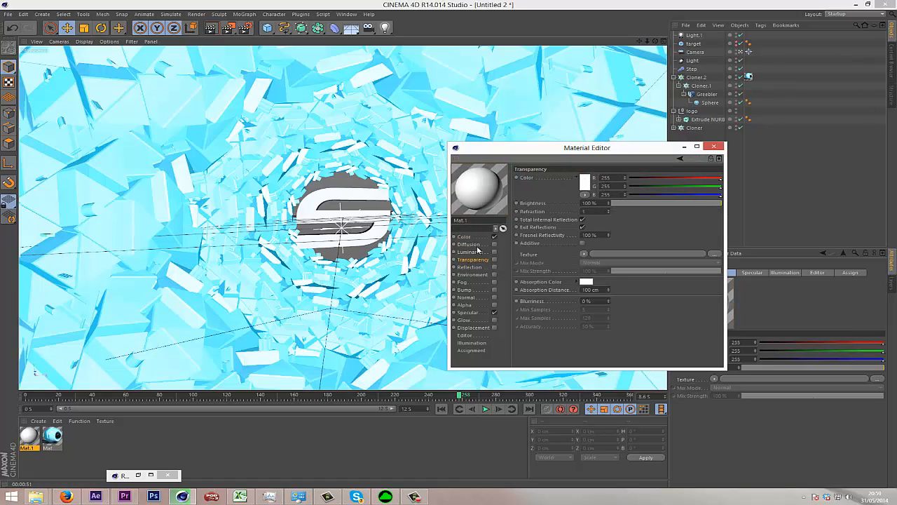
pyautogui.click(469, 244)
pyautogui.click(472, 269)
pyautogui.click(475, 283)
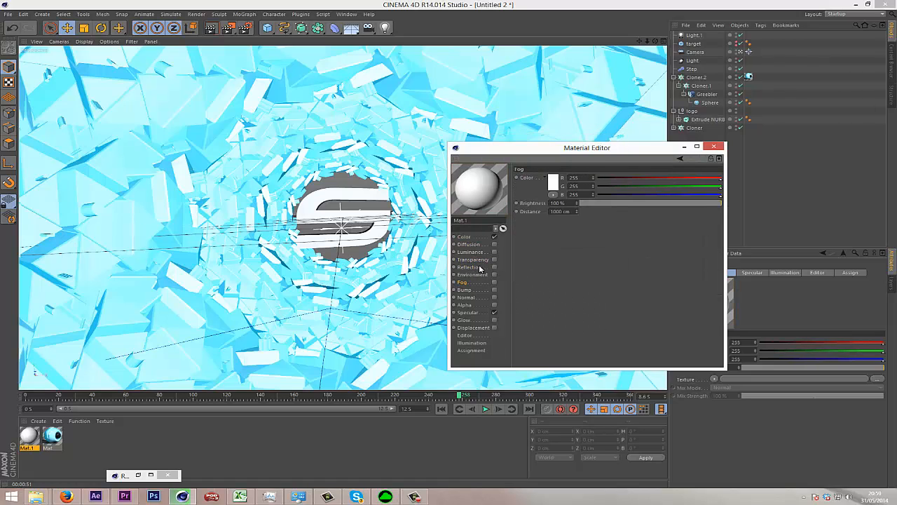
pyautogui.click(479, 267)
pyautogui.click(479, 251)
pyautogui.click(481, 261)
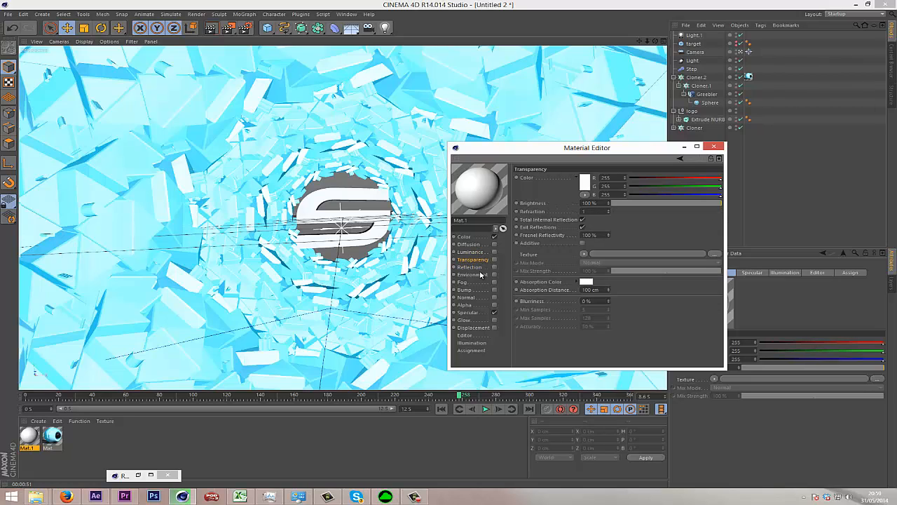
pyautogui.click(481, 268)
pyautogui.click(494, 267)
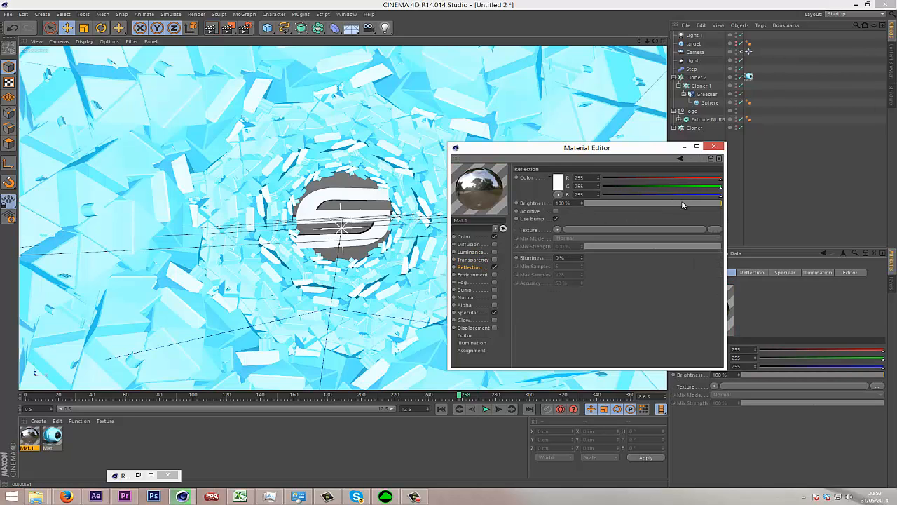
# Set the reflection brightness to 73 % and switch the material preview to Object (Soft Shadow).
pyautogui.rightClick(489, 199)
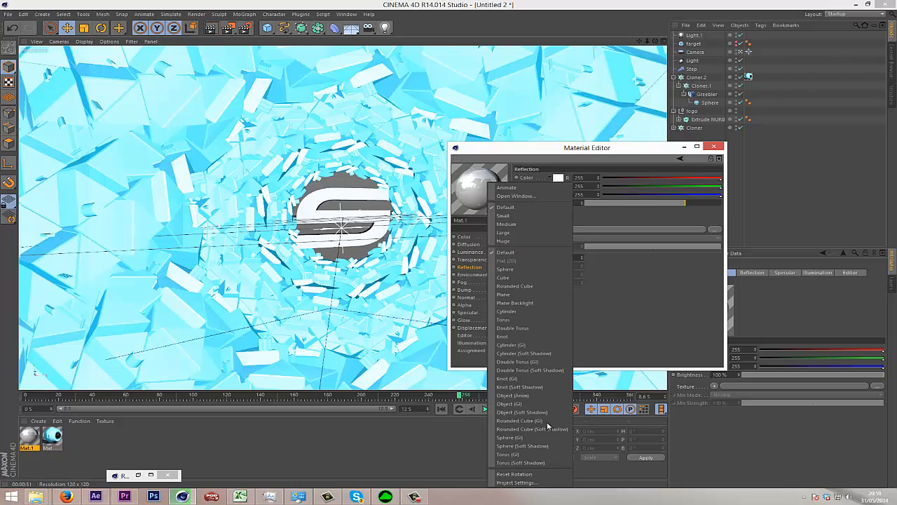
pyautogui.click(540, 413)
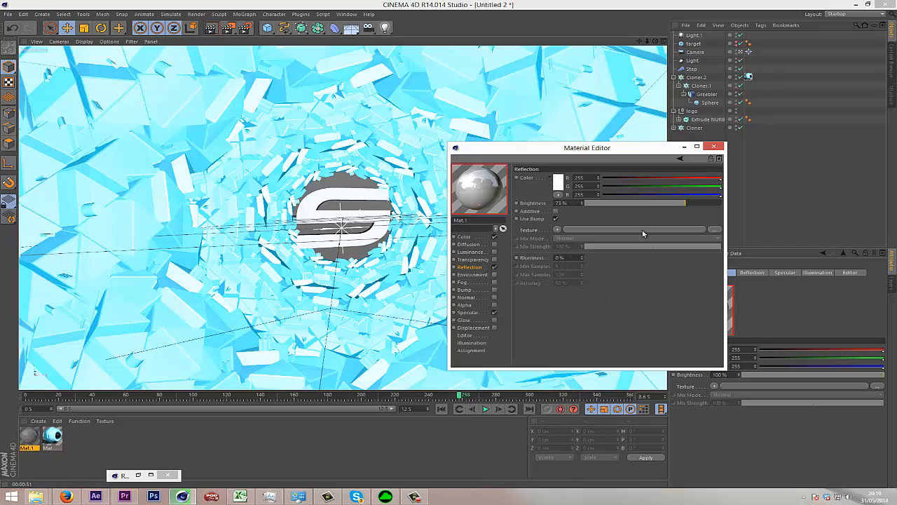
pyautogui.click(714, 146)
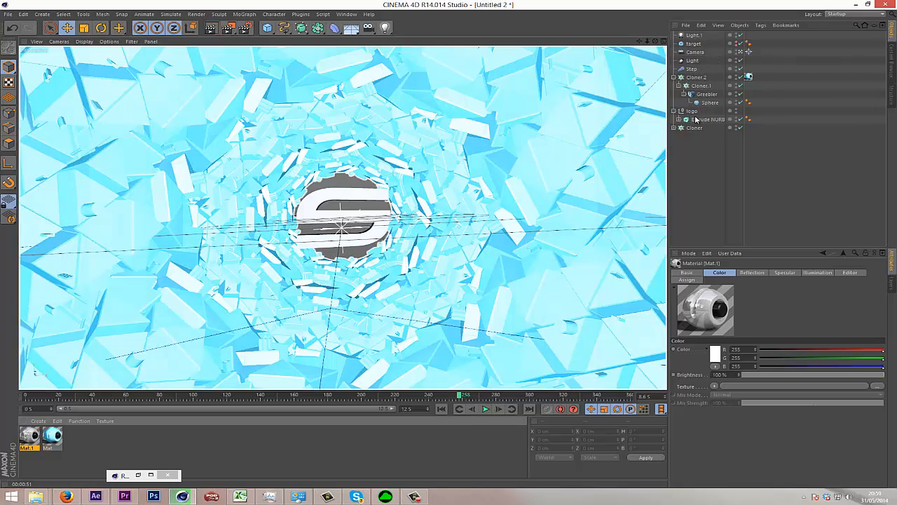
# Apply the white reflective material to the logo's Extrude NURBS and test-render the view.
pyautogui.moveTo(696, 119); pyautogui.dragTo(697, 119)
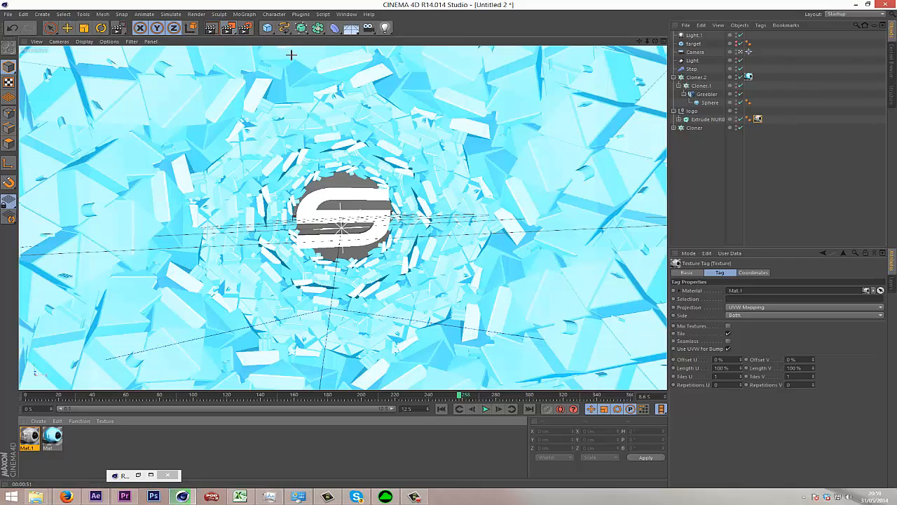
pyautogui.hotkey('shift', 'r')
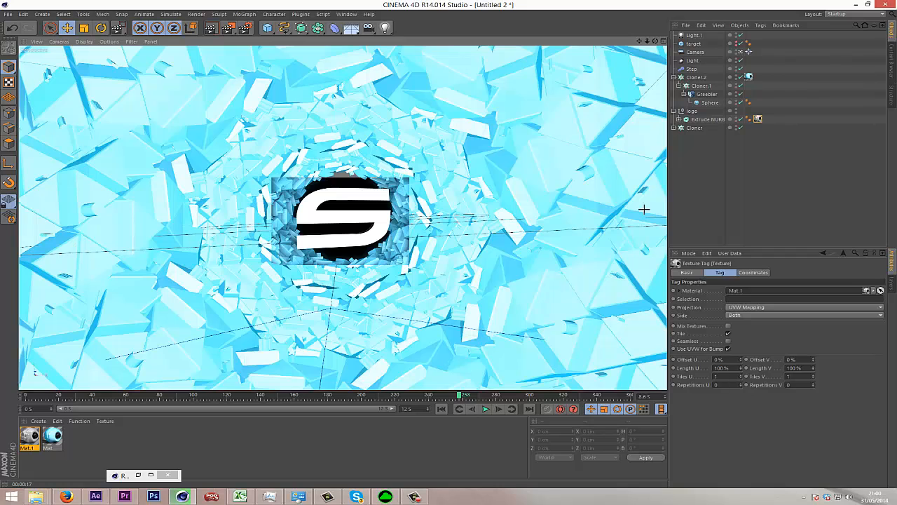
pyautogui.click(727, 207)
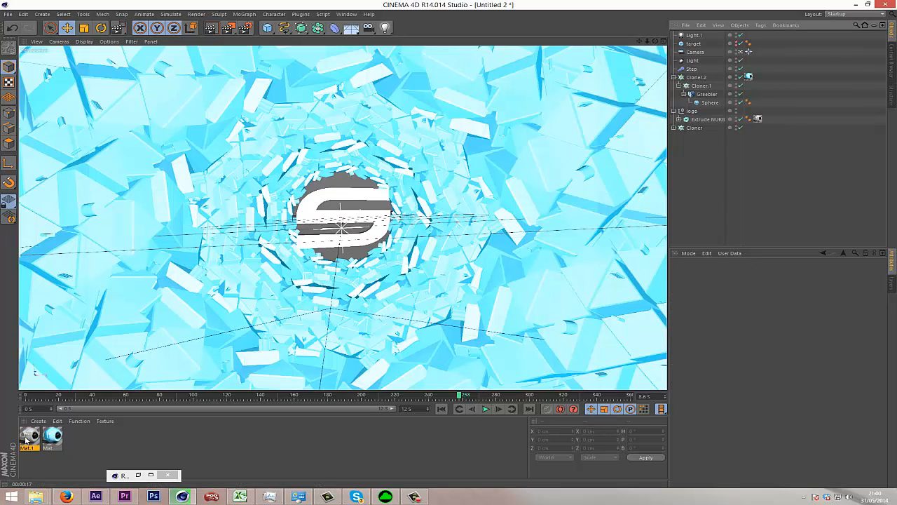
# Set the logo material's reflection blurriness to 1 %.
pyautogui.doubleClick(27, 438)
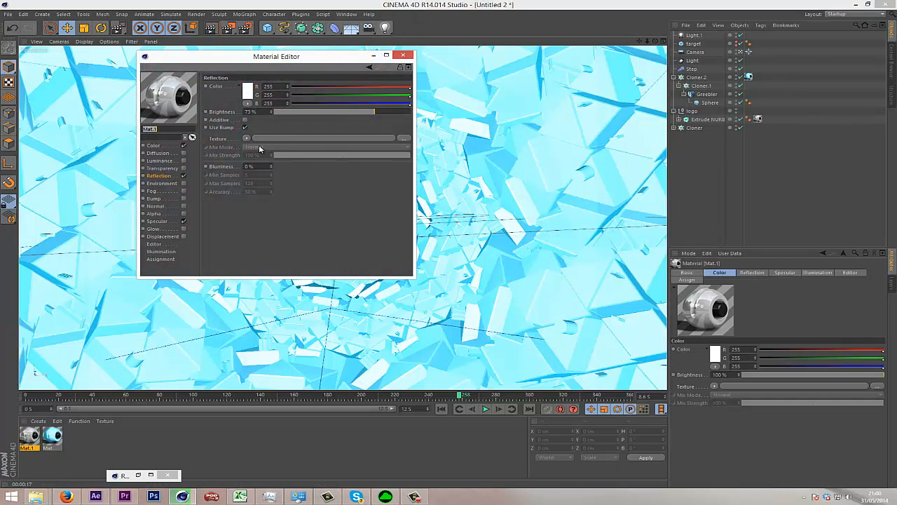
pyautogui.click(272, 166)
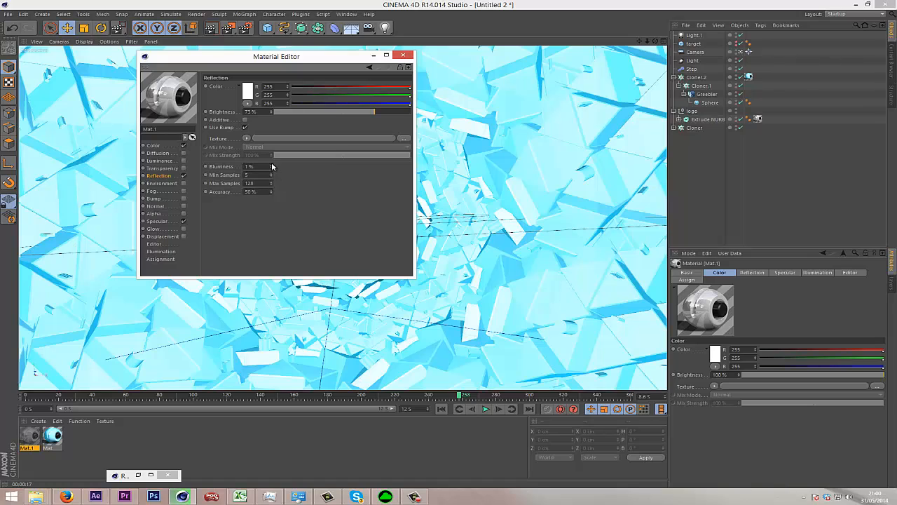
pyautogui.click(404, 55)
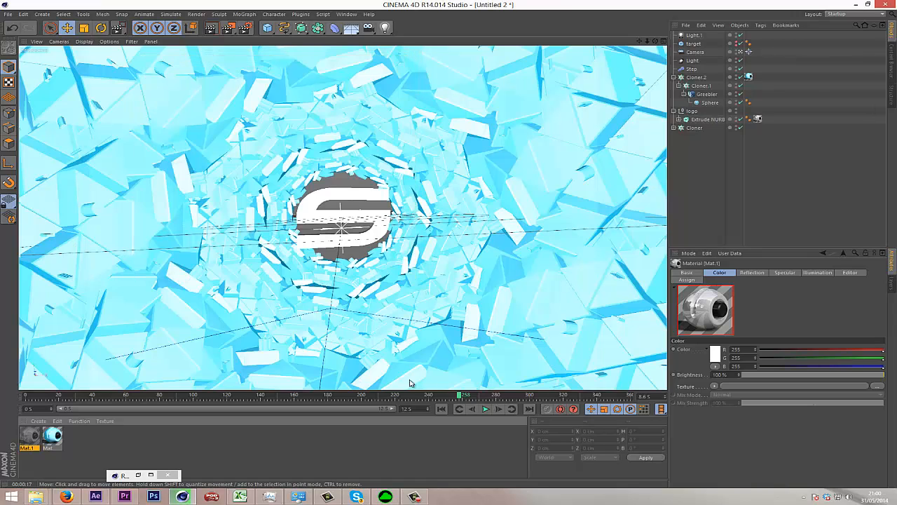
# Keyframe the logo null's scale at 0 on the X, Y and Z axes at frame 0.
pyautogui.moveTo(465, 395); pyautogui.dragTo(365, 424)
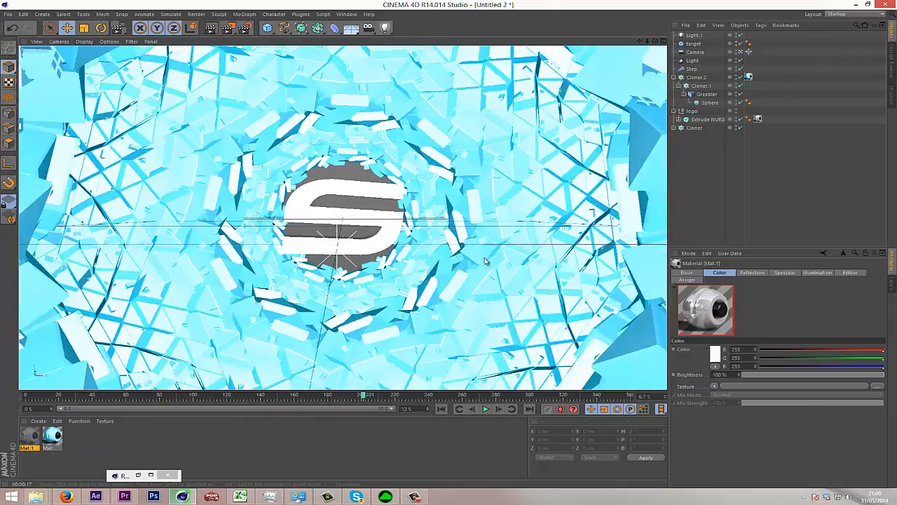
pyautogui.moveTo(647, 41); pyautogui.dragTo(642, 80)
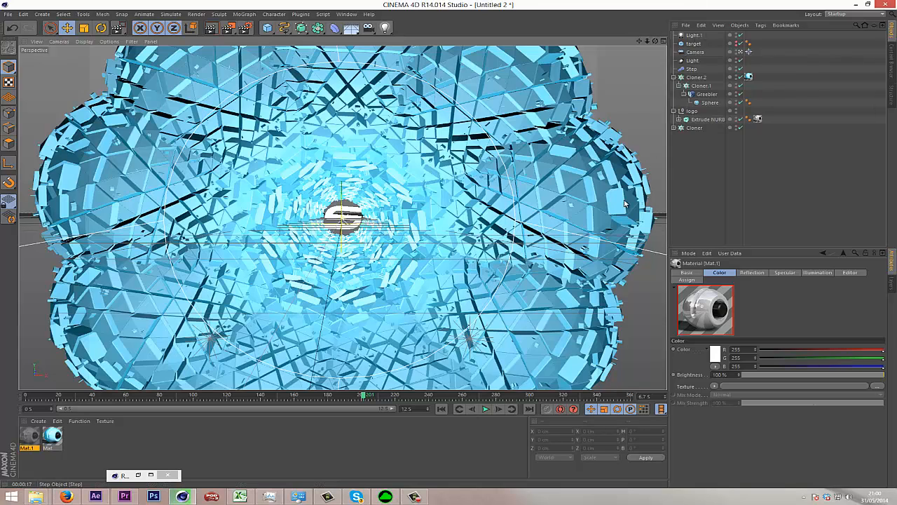
pyautogui.click(706, 119)
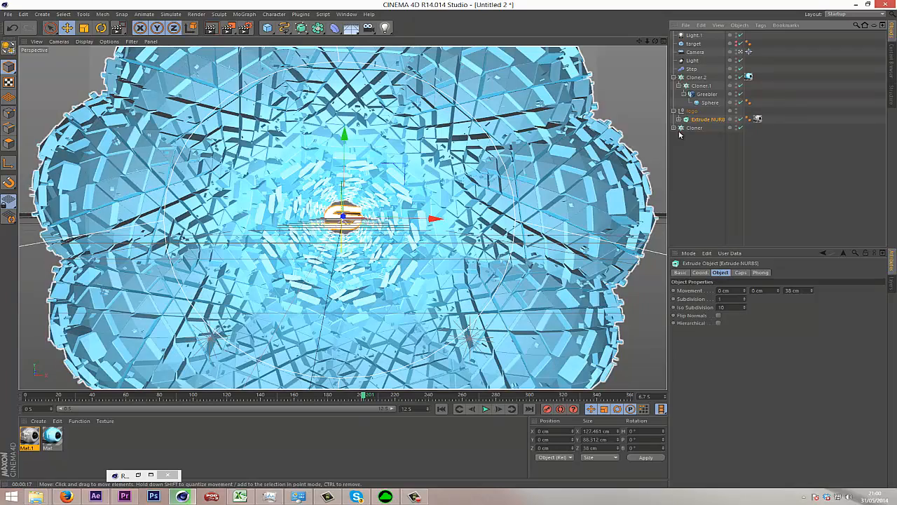
pyautogui.click(701, 273)
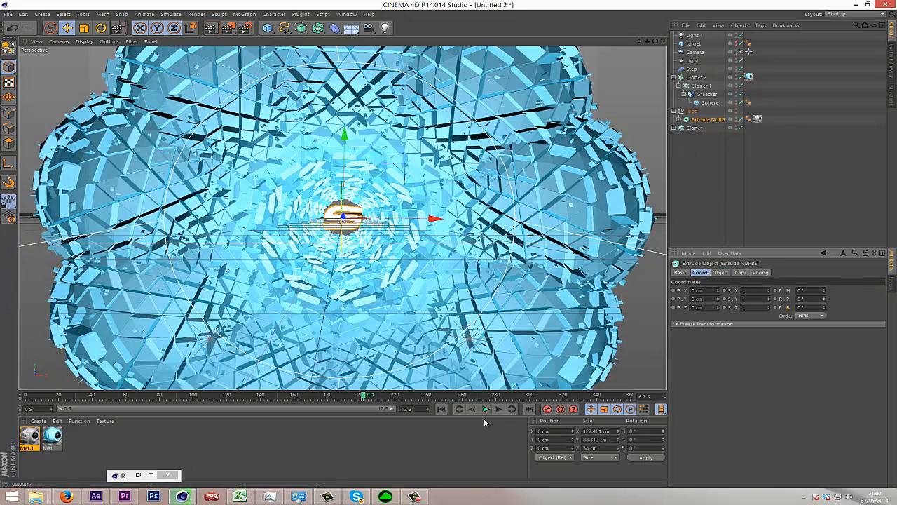
pyautogui.click(441, 409)
pyautogui.click(692, 114)
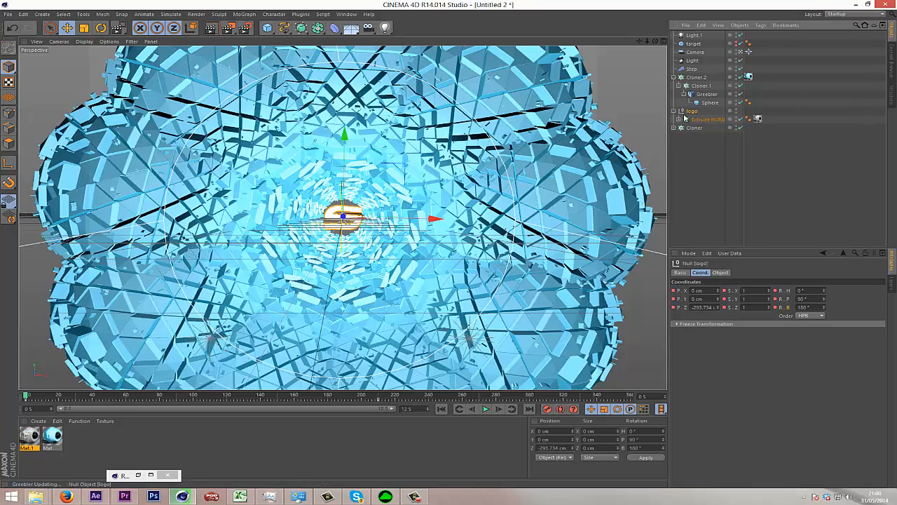
pyautogui.doubleClick(752, 290)
pyautogui.write('0')
pyautogui.press('Tab')
pyautogui.write('0')
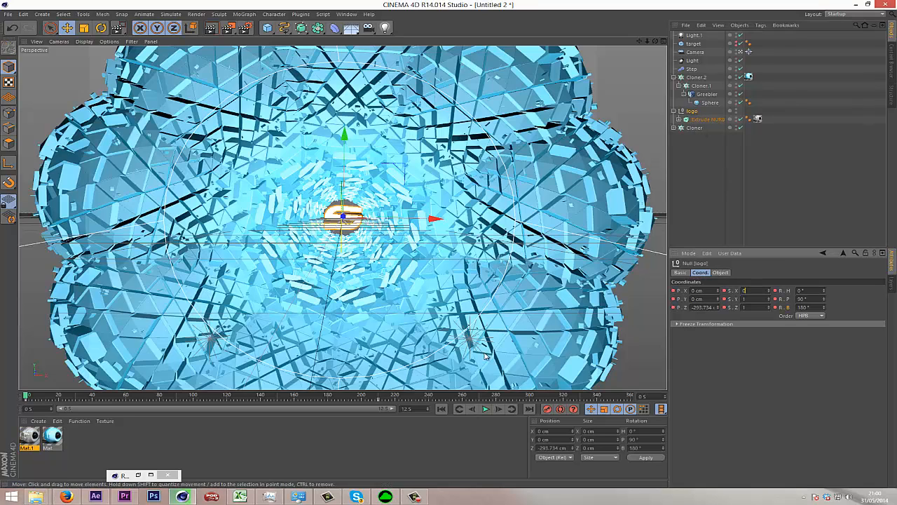
pyautogui.press('Tab')
pyautogui.write('0')
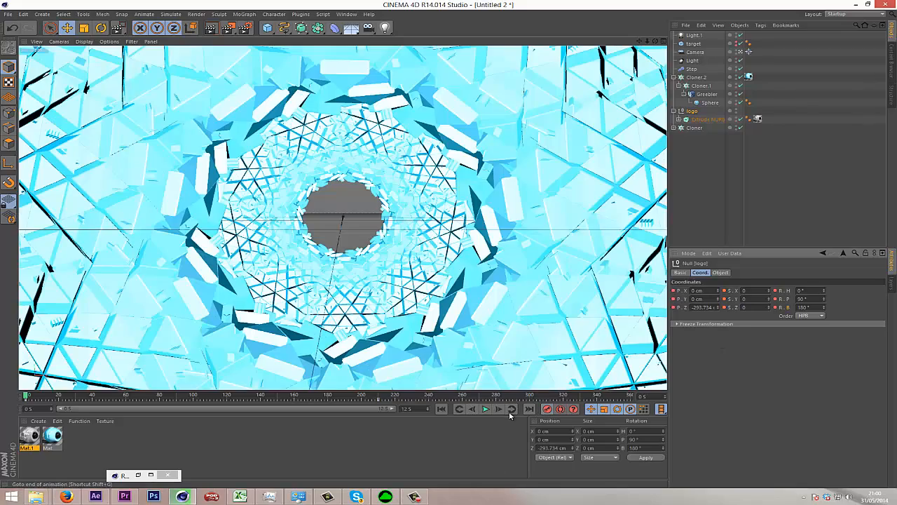
# Play and scrub the animation inside and outside the camera view to check how the logo scales up.
pyautogui.click(485, 409)
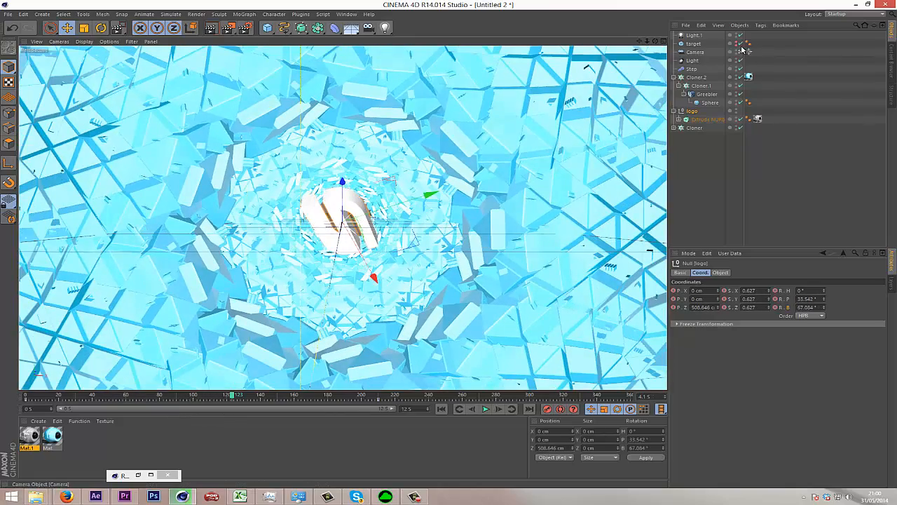
pyautogui.click(744, 52)
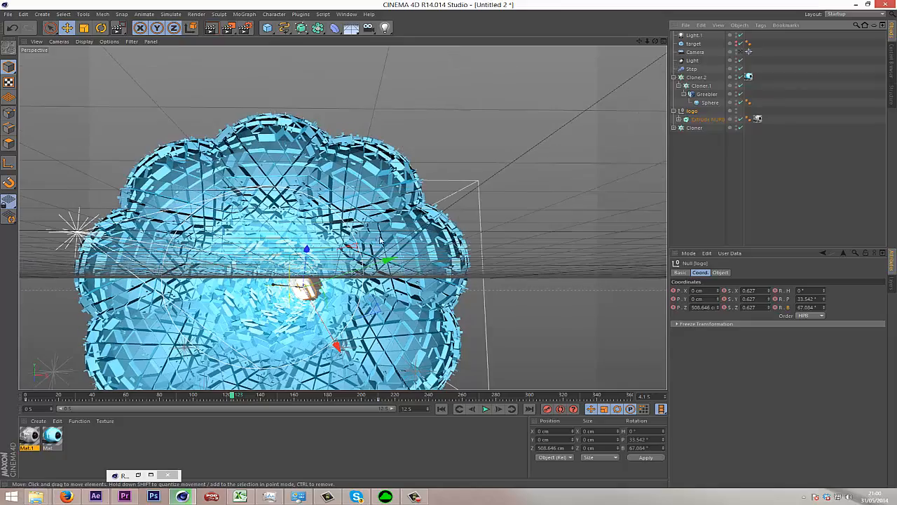
pyautogui.moveTo(233, 397); pyautogui.dragTo(61, 406)
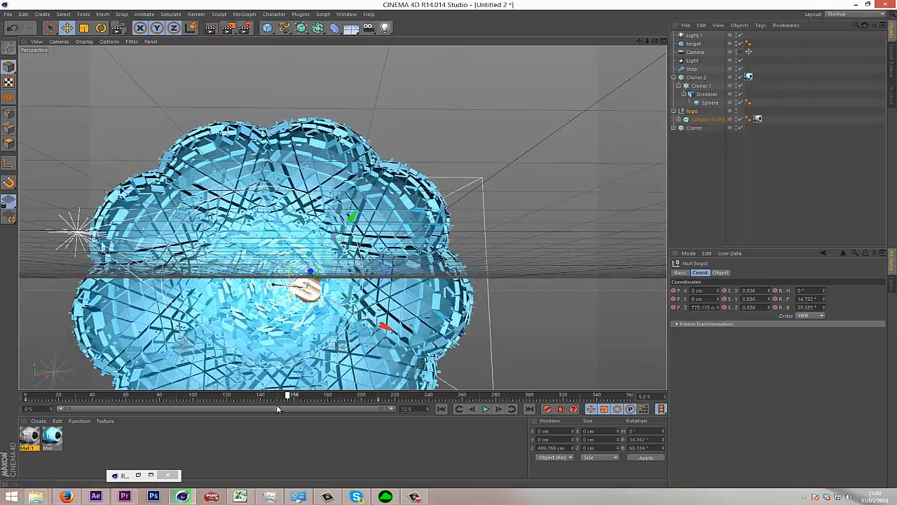
pyautogui.click(745, 52)
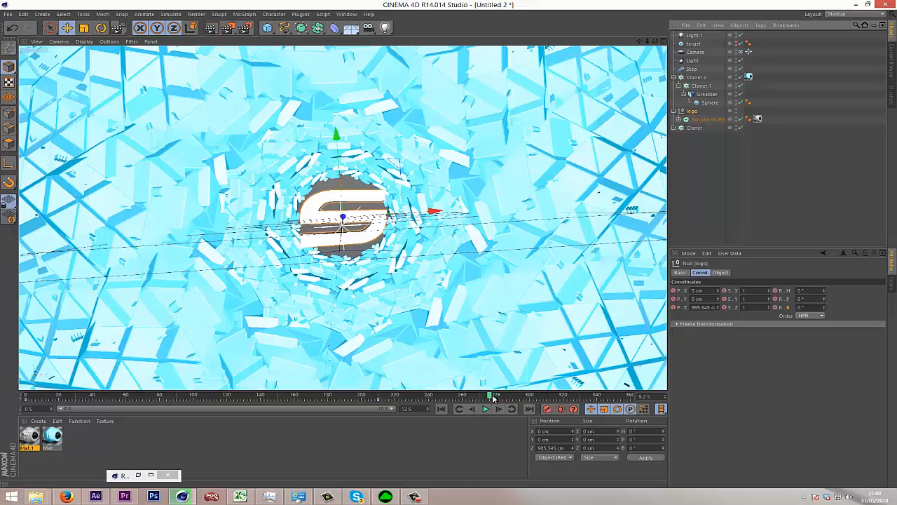
pyautogui.moveTo(494, 399); pyautogui.dragTo(694, 430)
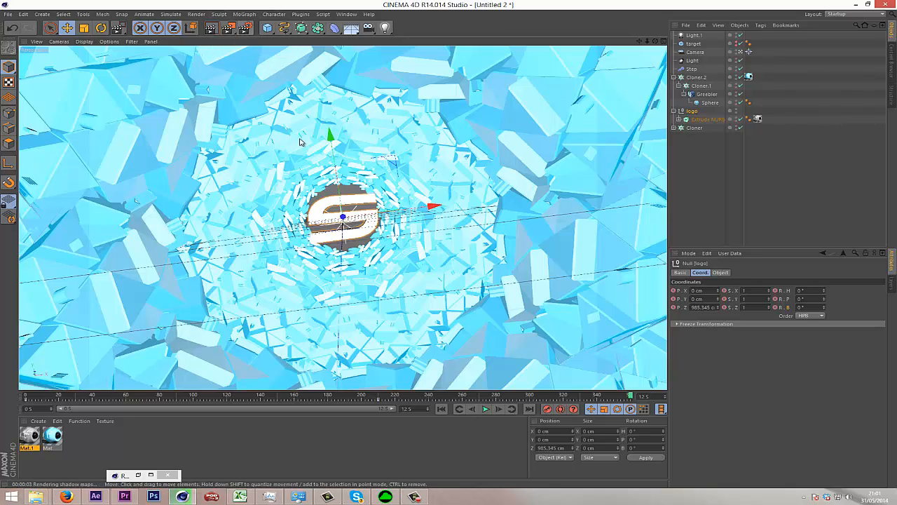
pyautogui.click(703, 155)
pyautogui.click(245, 14)
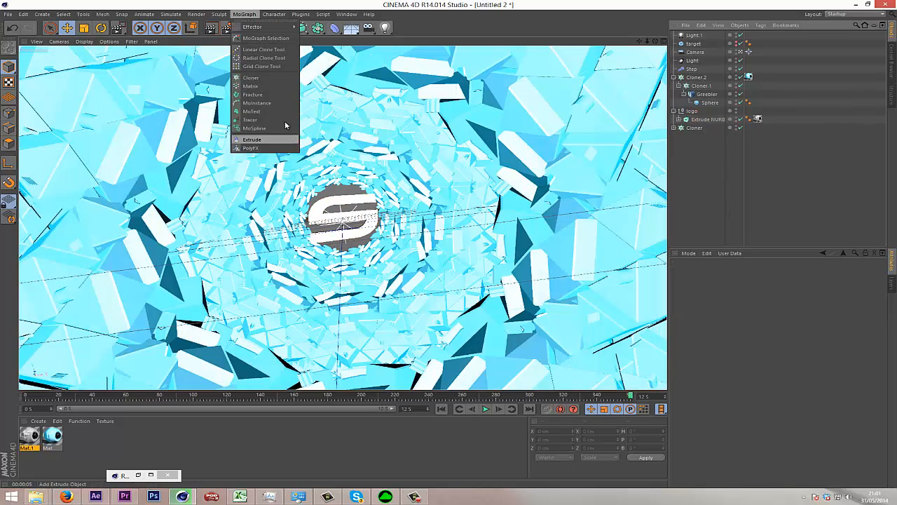
pyautogui.click(719, 205)
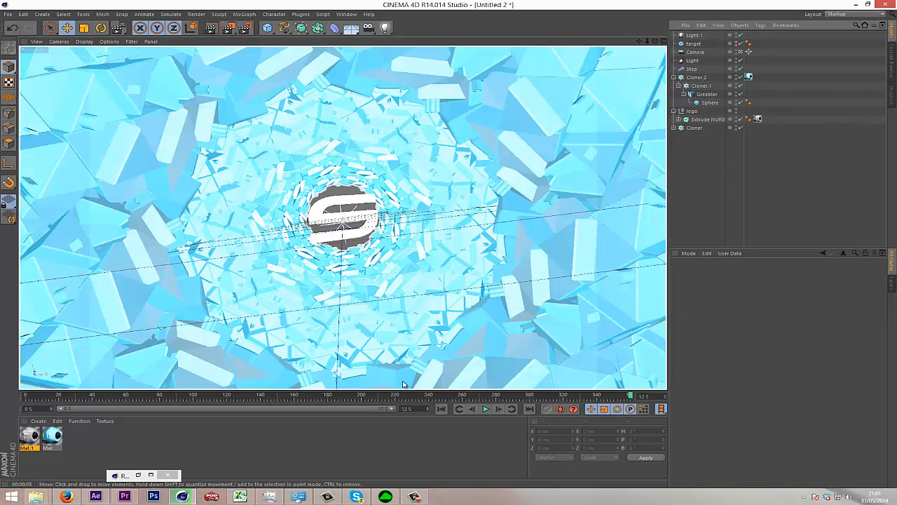
# Add a cube at Z position 870 cm in front of the logo and scale it down to about 60.6 cm.
pyautogui.click(690, 112)
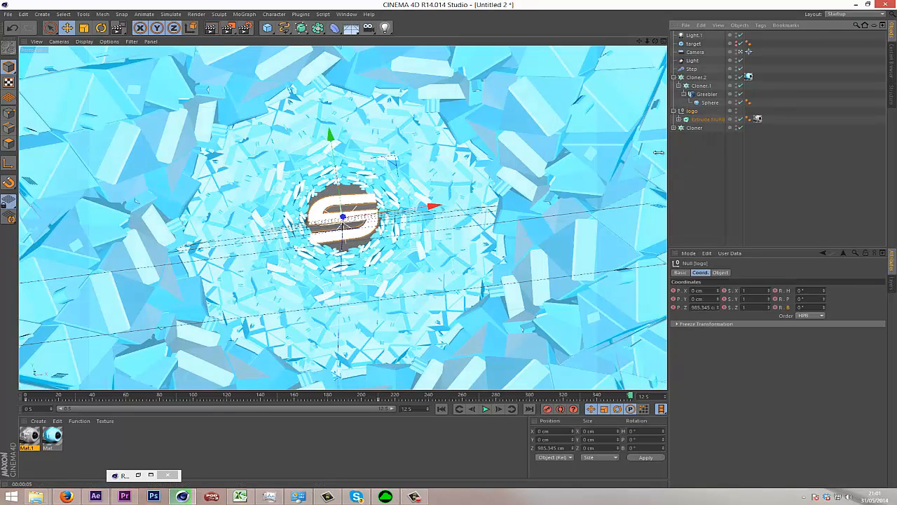
pyautogui.click(267, 27)
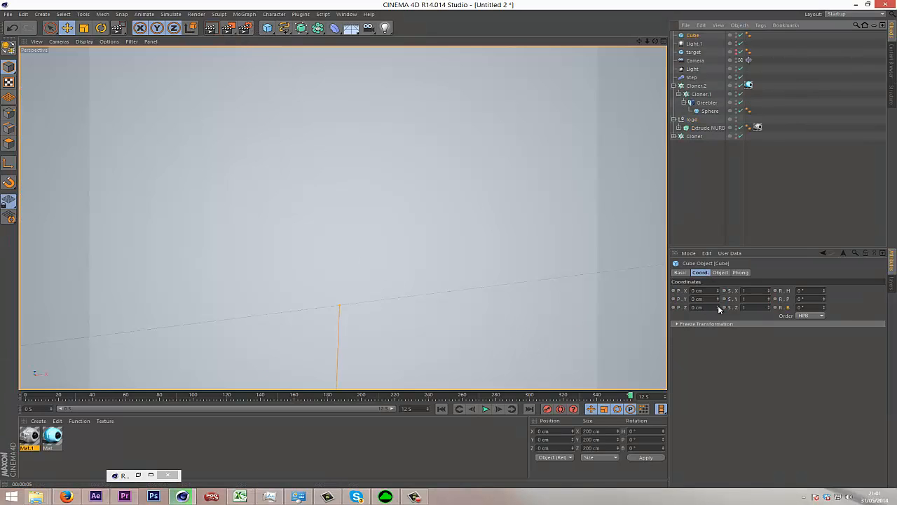
pyautogui.moveTo(719, 308); pyautogui.dragTo(719, 308)
pyautogui.click(83, 27)
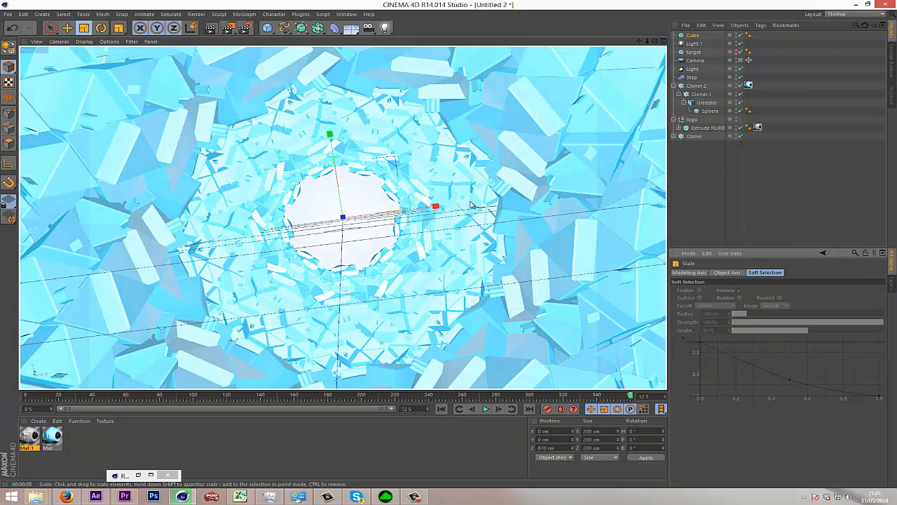
pyautogui.moveTo(329, 270); pyautogui.dragTo(197, 287)
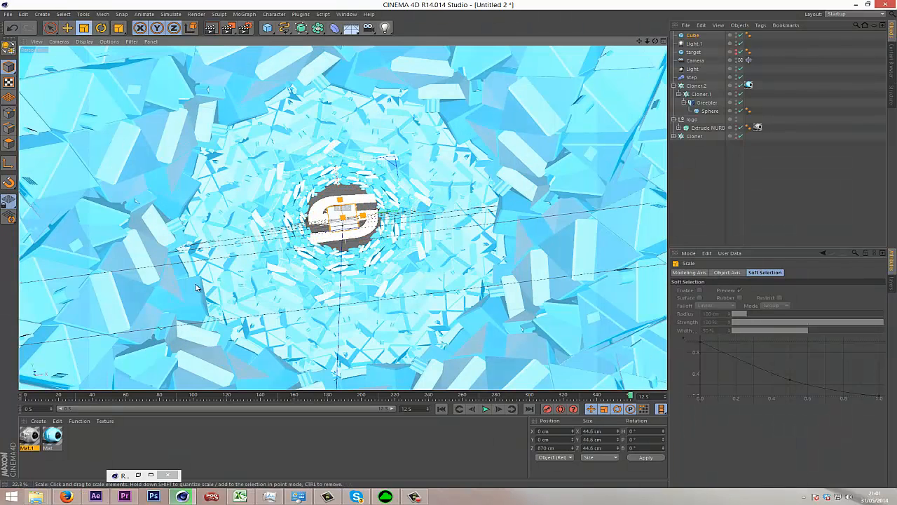
# Hide Light and Light.1 in the viewport.
pyautogui.click(694, 61)
pyautogui.click(690, 69)
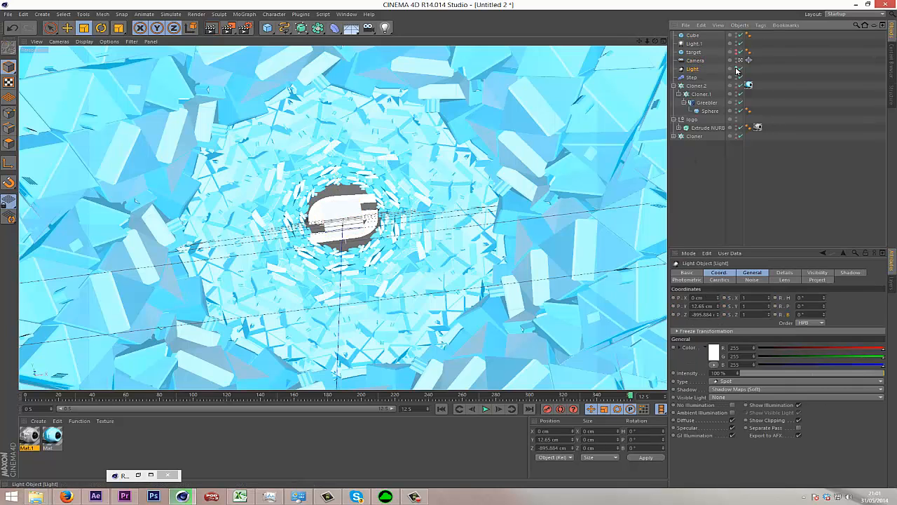
pyautogui.click(736, 70)
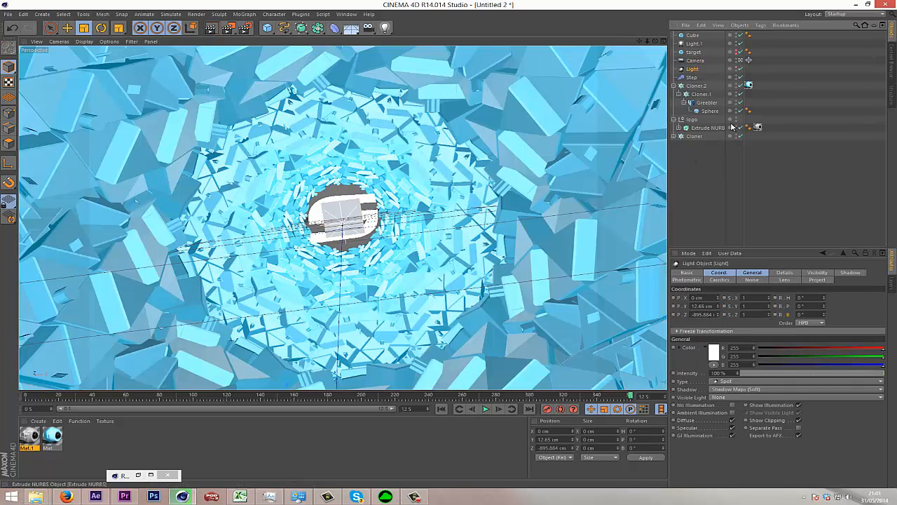
pyautogui.click(736, 45)
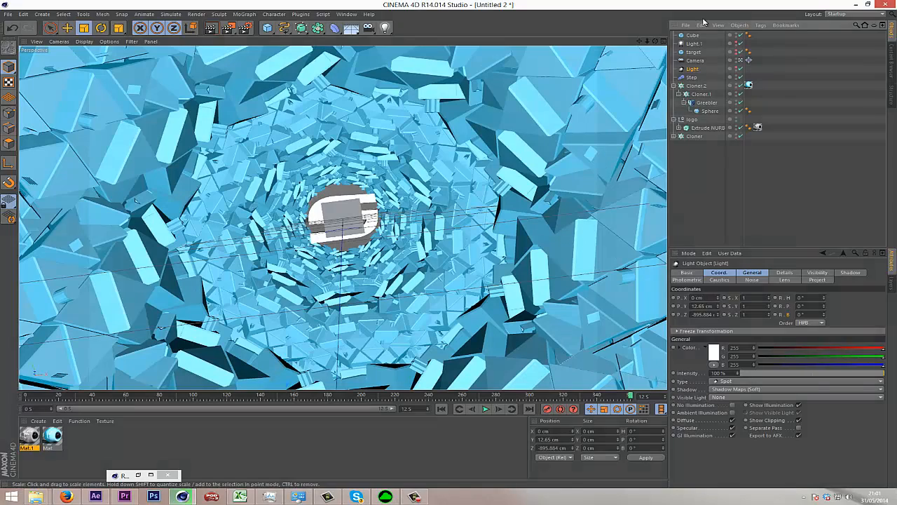
# Try nesting the cube under the logo null, check it at an earlier frame, and delete the cube.
pyautogui.click(693, 36)
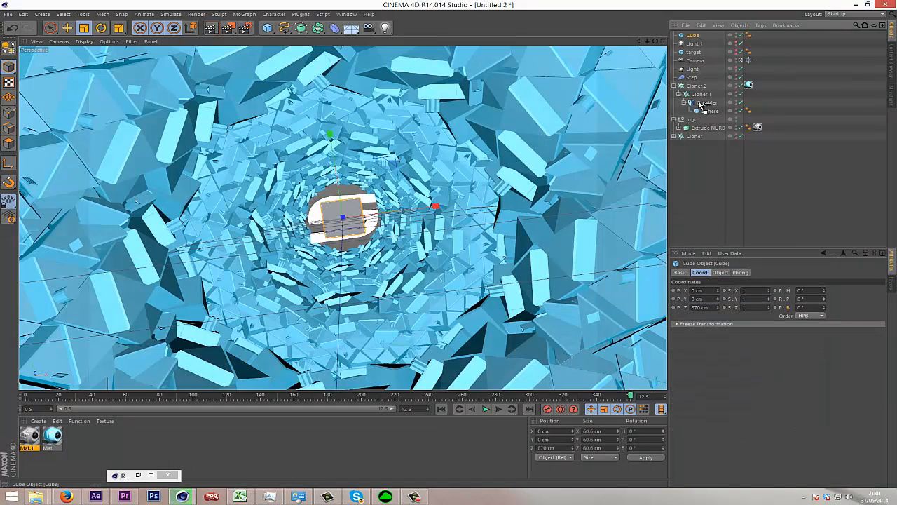
pyautogui.moveTo(691, 126); pyautogui.dragTo(690, 124)
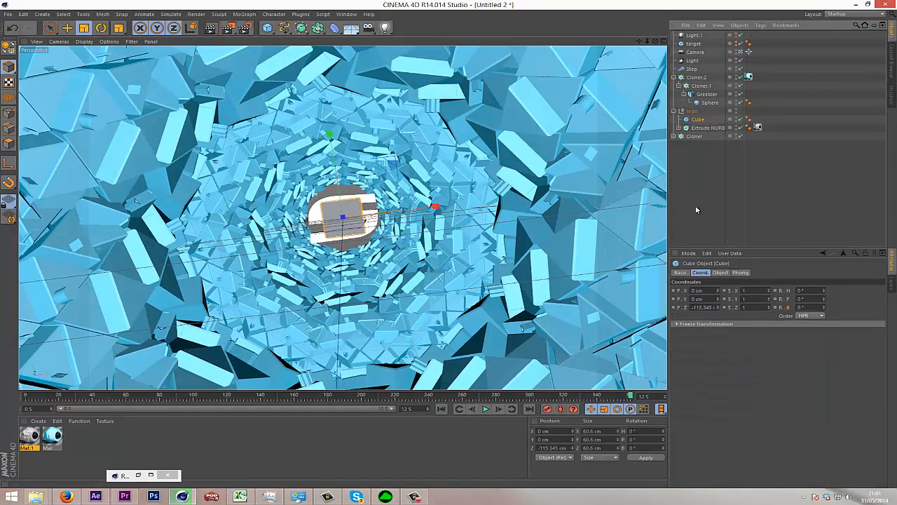
pyautogui.moveTo(622, 398)
pyautogui.mouseDown()
pyautogui.moveTo(247, 415)
pyautogui.moveTo(186, 401)
pyautogui.moveTo(253, 378)
pyautogui.moveTo(405, 358)
pyautogui.mouseUp()
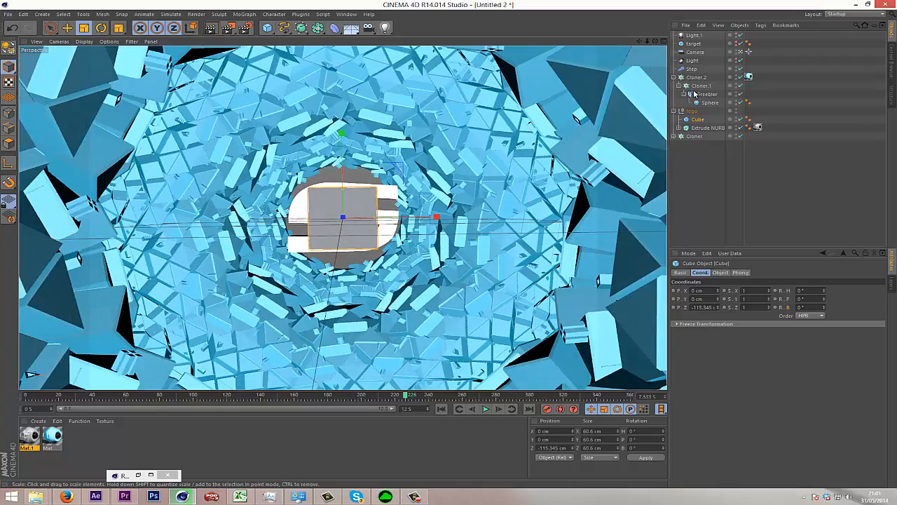
pyautogui.press('Delete')
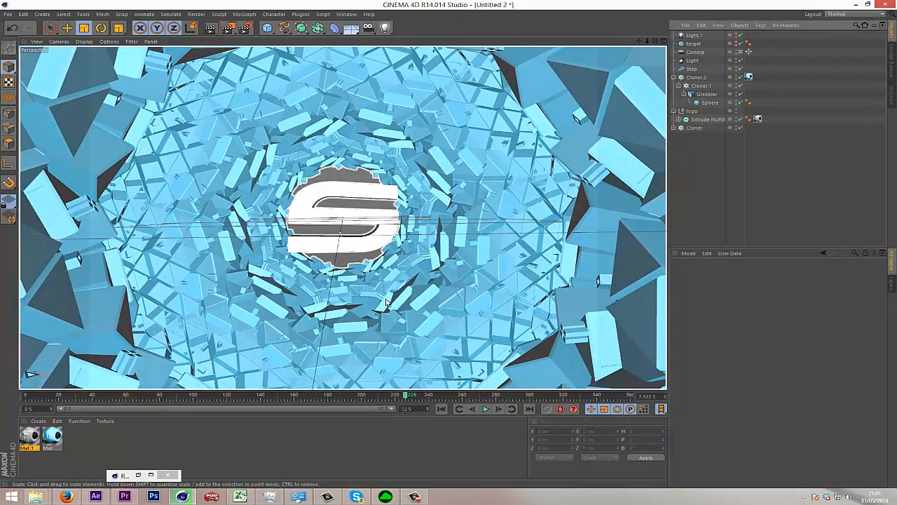
# At frame 0, set the existing Step effector's scale parameter to -0.91.
pyautogui.moveTo(409, 396); pyautogui.dragTo(4, 465)
pyautogui.click(688, 70)
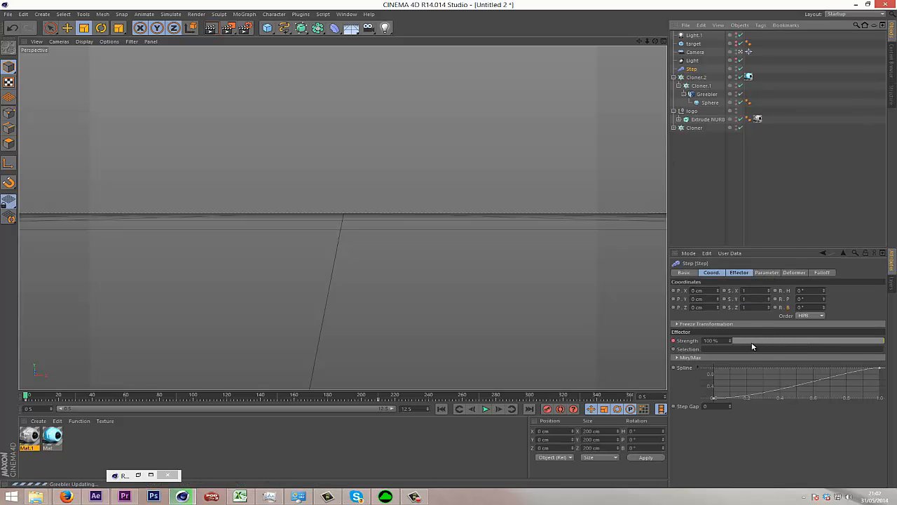
pyautogui.click(767, 273)
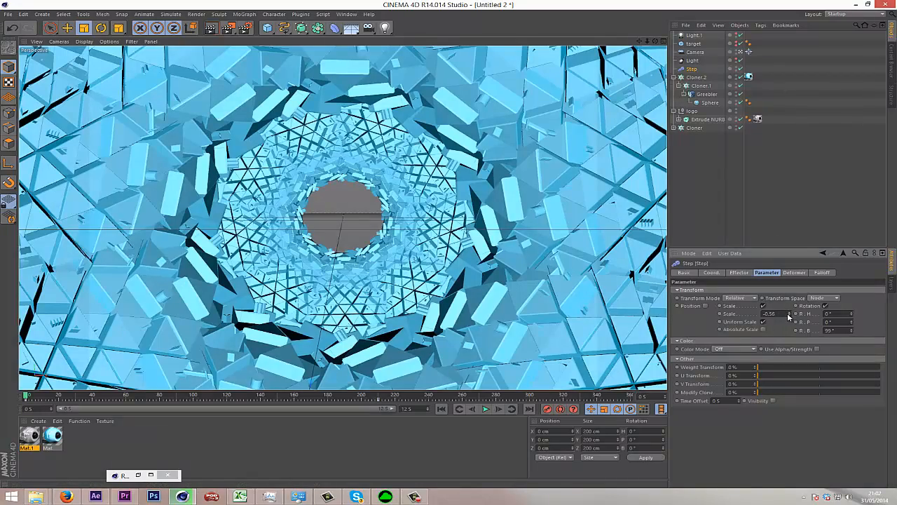
pyautogui.moveTo(788, 316); pyautogui.dragTo(788, 317)
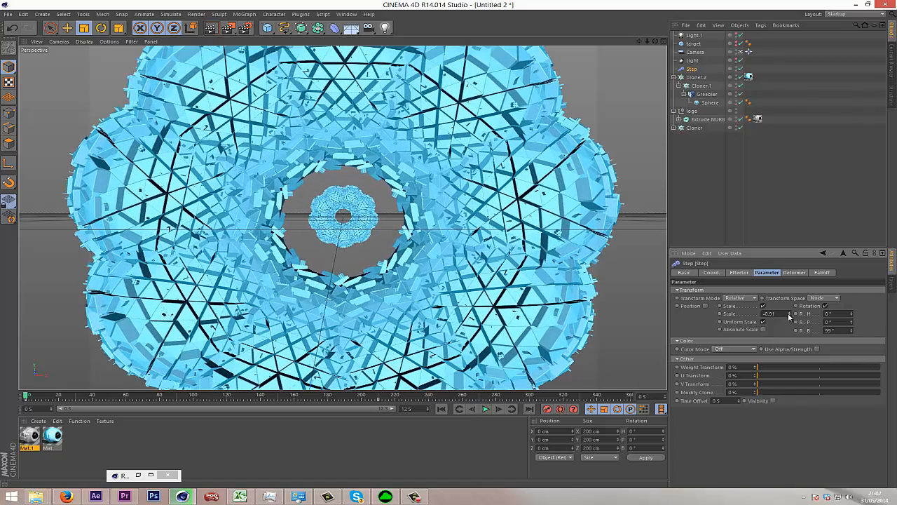
# Increase Cloner.2's grid count along Z to 11 and scrub through to the end of the animation.
pyautogui.click(696, 77)
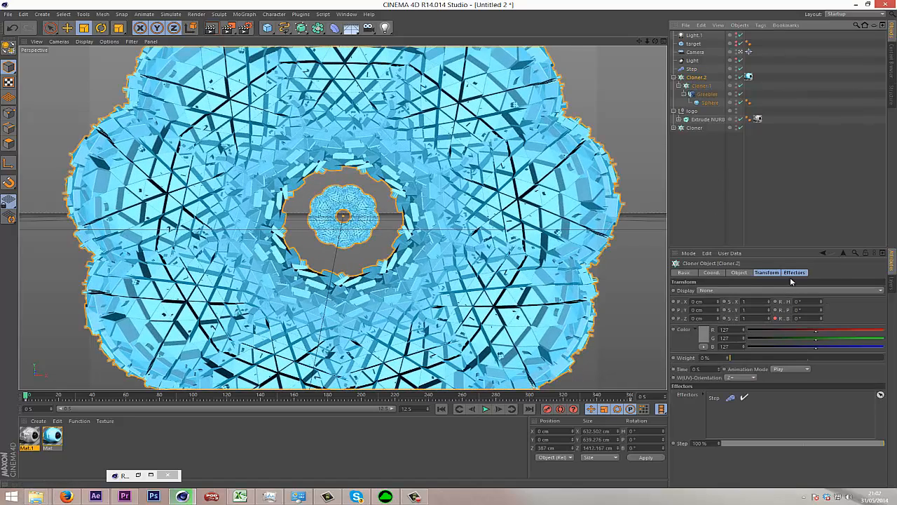
pyautogui.click(739, 273)
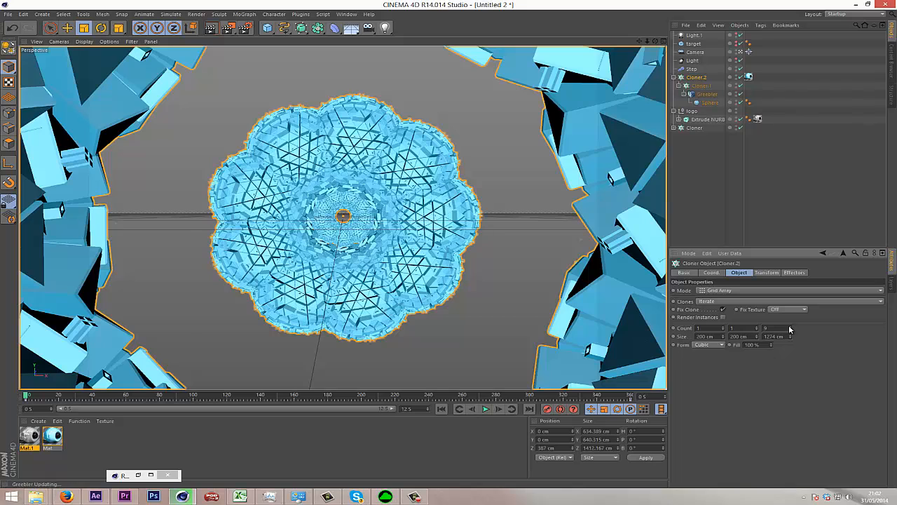
pyautogui.click(789, 326)
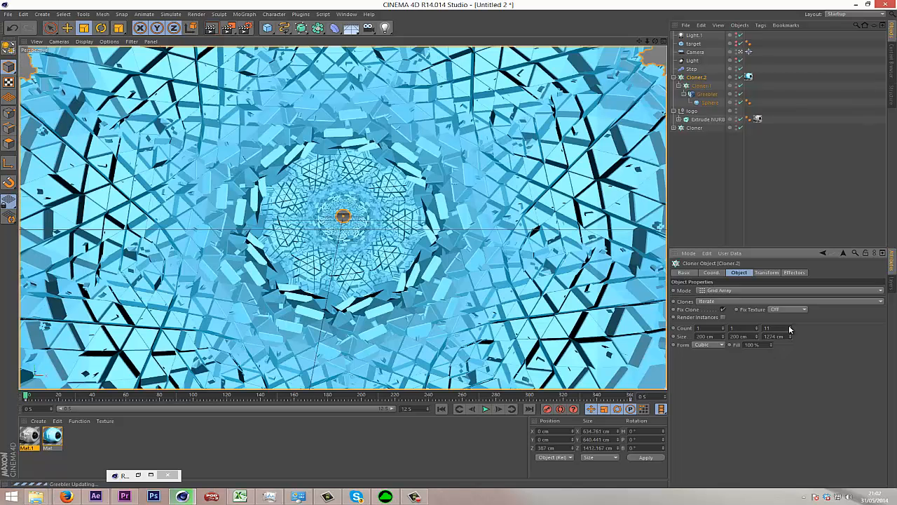
pyautogui.click(790, 326)
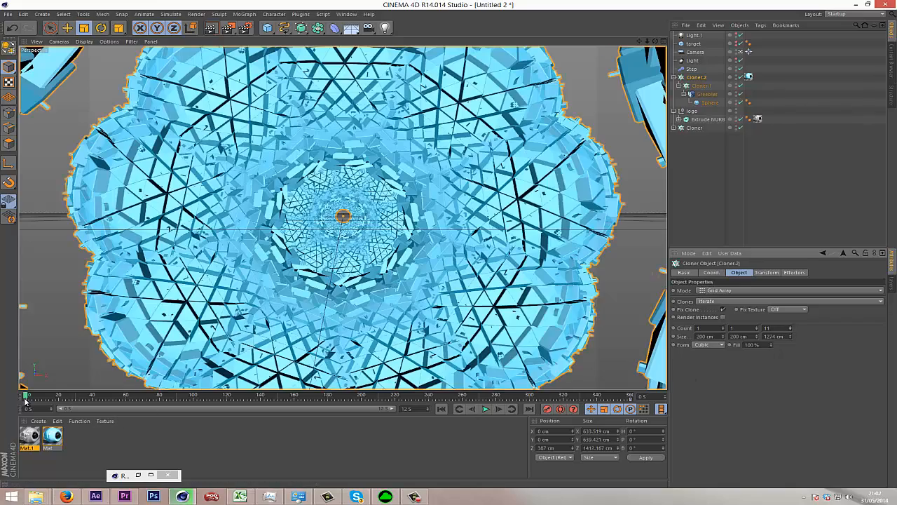
pyautogui.moveTo(25, 400); pyautogui.dragTo(122, 409)
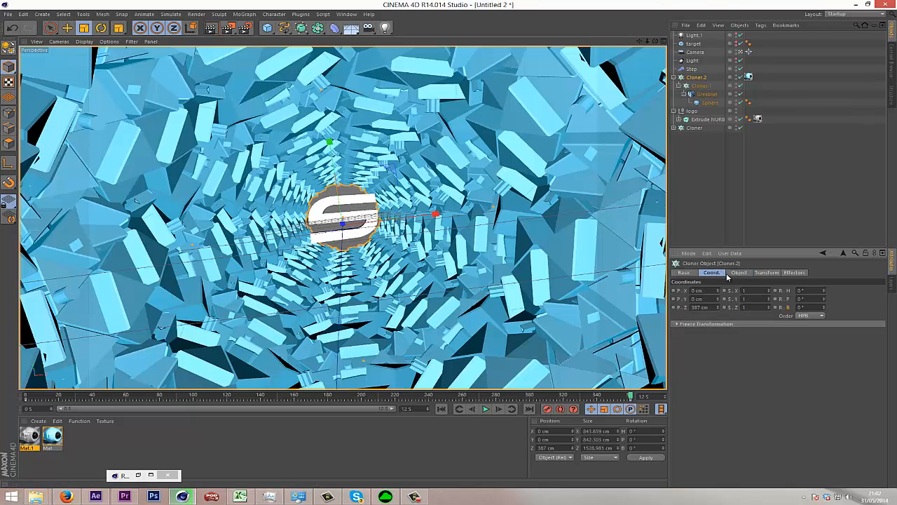
# Add a second Step effector to Cloner.2.
pyautogui.click(766, 272)
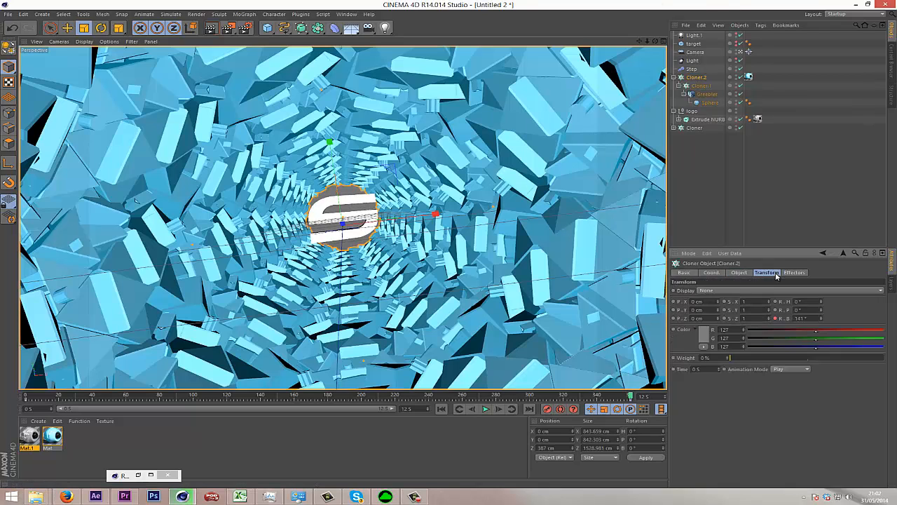
pyautogui.click(694, 60)
pyautogui.click(692, 68)
pyautogui.click(697, 78)
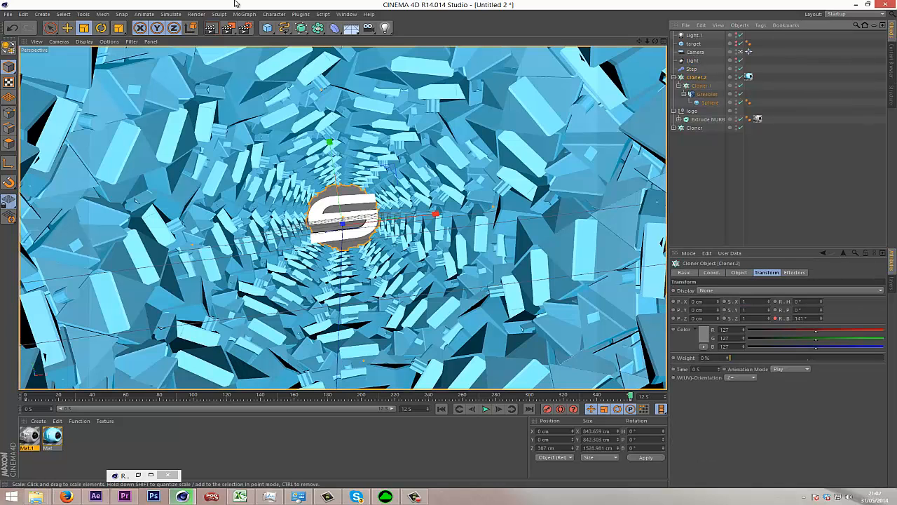
pyautogui.click(244, 14)
pyautogui.moveTo(268, 28)
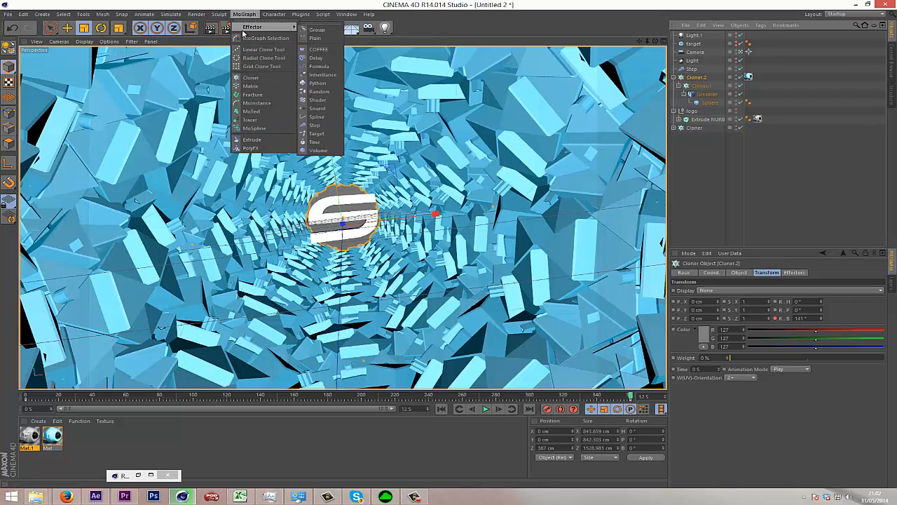
pyautogui.click(333, 131)
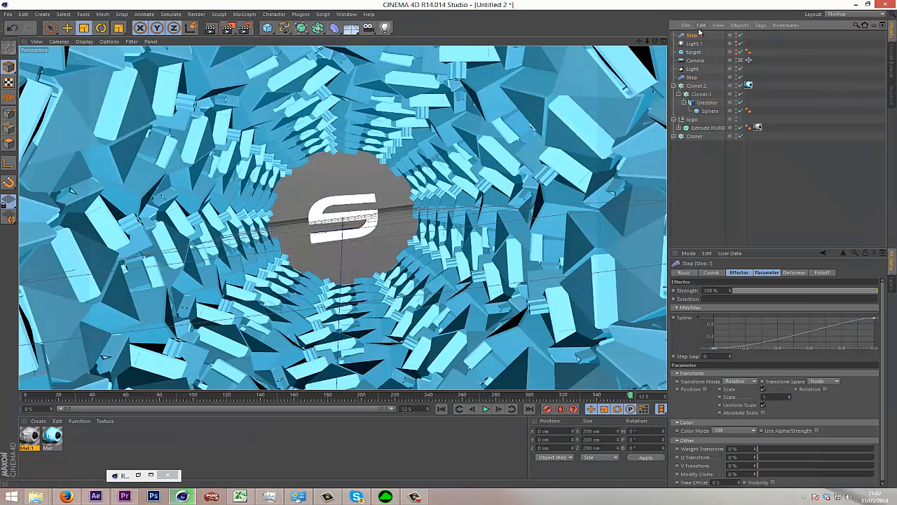
# Turn off scale on the new Step effector, enabling rotation with bank 107° and position with Z -132 cm.
pyautogui.click(767, 273)
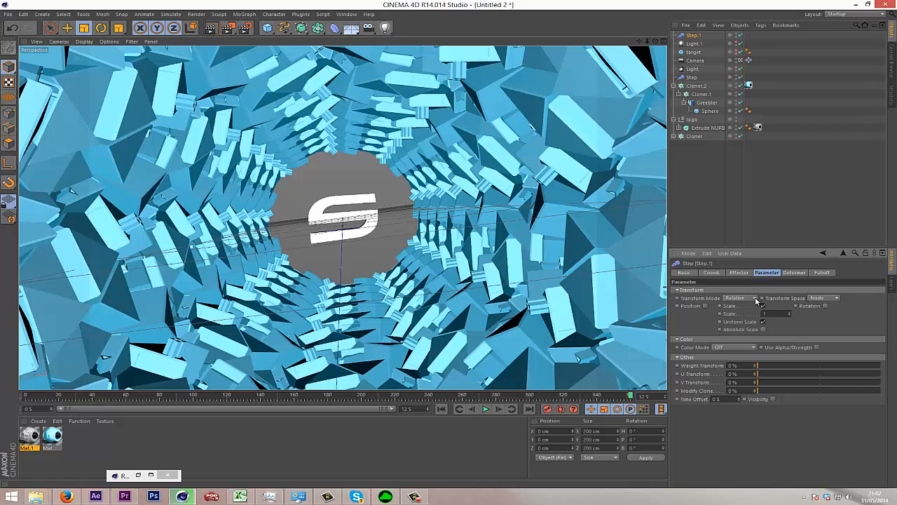
pyautogui.click(764, 306)
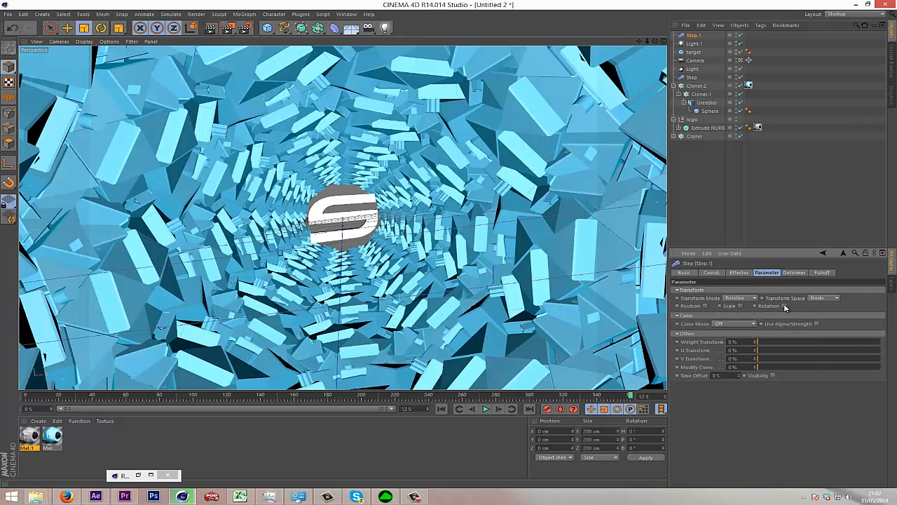
pyautogui.click(785, 306)
pyautogui.moveTo(811, 330); pyautogui.dragTo(813, 321)
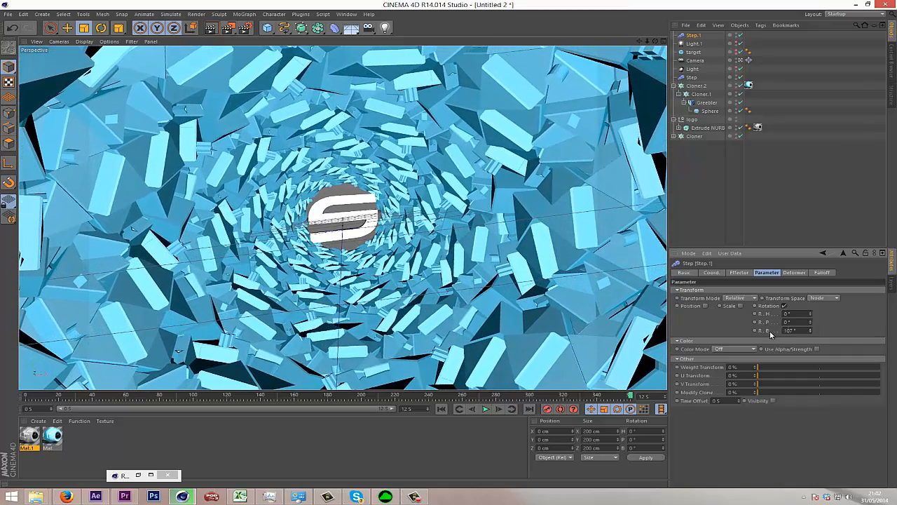
pyautogui.click(705, 306)
pyautogui.moveTo(732, 330)
pyautogui.mouseDown()
pyautogui.moveTo(731, 341)
pyautogui.moveTo(735, 327)
pyautogui.mouseUp()
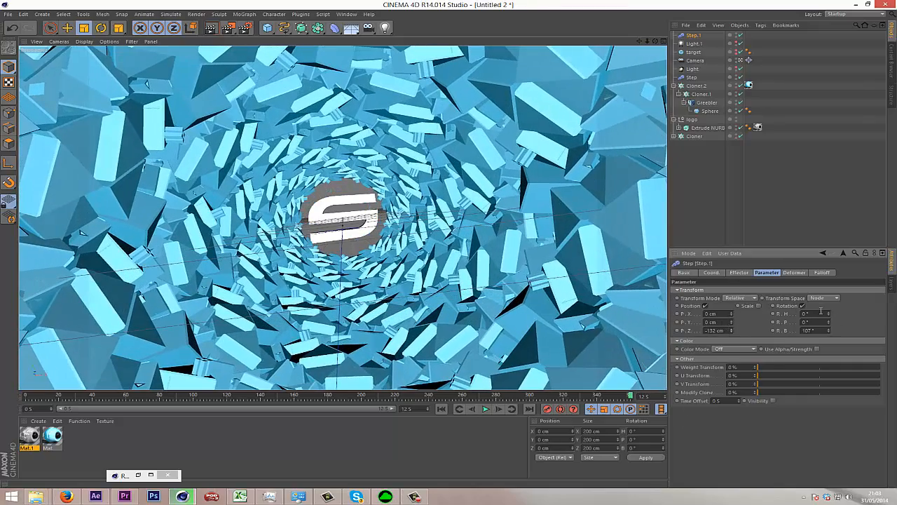
# Set the new Step effector's heading rotation to 4° and adjust its bank rotation.
pyautogui.moveTo(830, 314)
pyautogui.mouseDown()
pyautogui.moveTo(831, 293)
pyautogui.moveTo(829, 323)
pyautogui.mouseUp()
pyautogui.hotkey('ctrl', 'z')
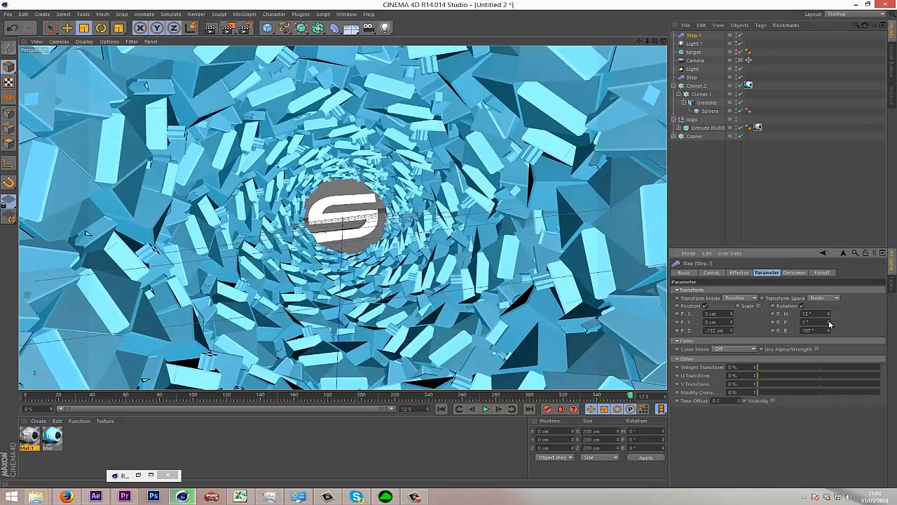
pyautogui.moveTo(830, 317); pyautogui.dragTo(829, 324)
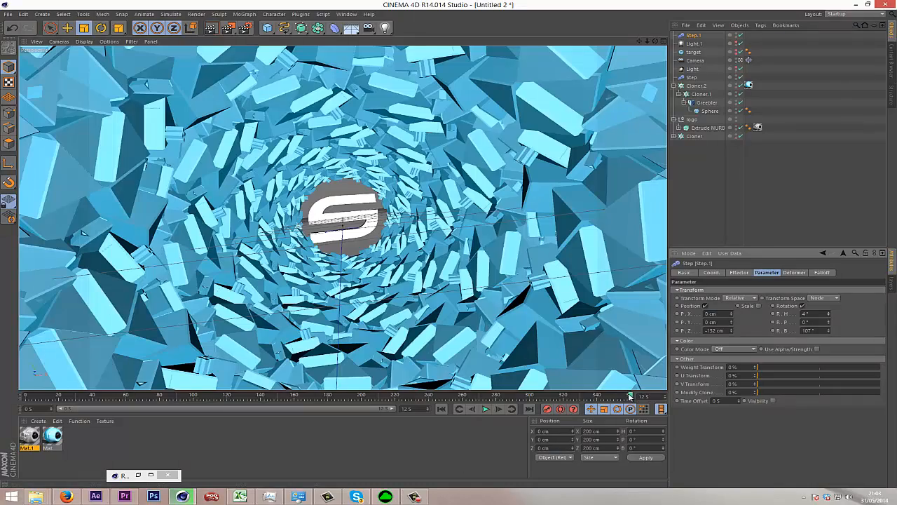
pyautogui.moveTo(630, 397); pyautogui.dragTo(799, 402)
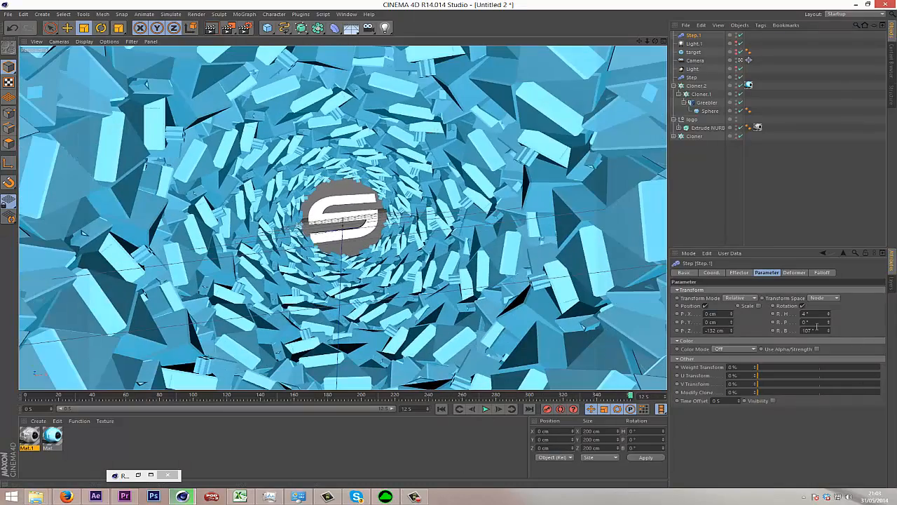
pyautogui.moveTo(828, 332)
pyautogui.mouseDown()
pyautogui.moveTo(829, 316)
pyautogui.moveTo(826, 338)
pyautogui.mouseUp()
pyautogui.click(749, 208)
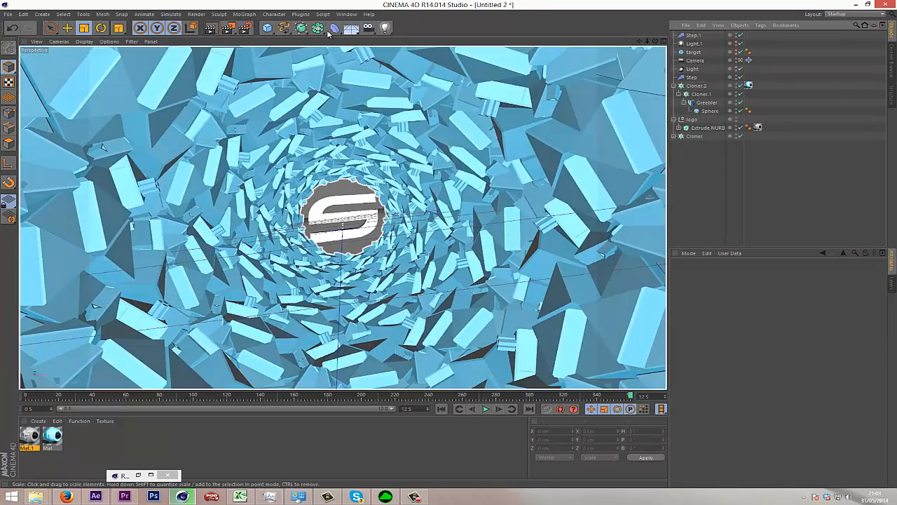
# Set the render settings' image save depth to 16 Bit/Channel.
pyautogui.click(245, 28)
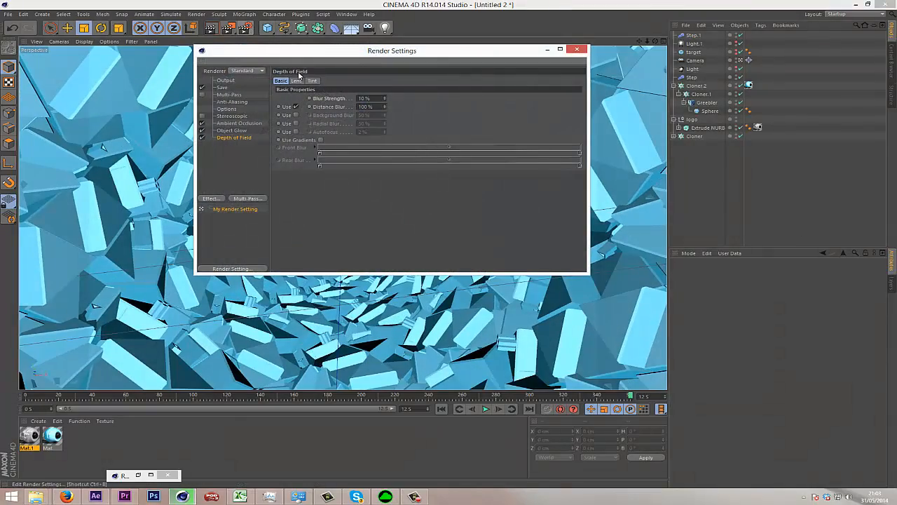
pyautogui.moveTo(378, 59); pyautogui.dragTo(506, 139)
pyautogui.click(349, 168)
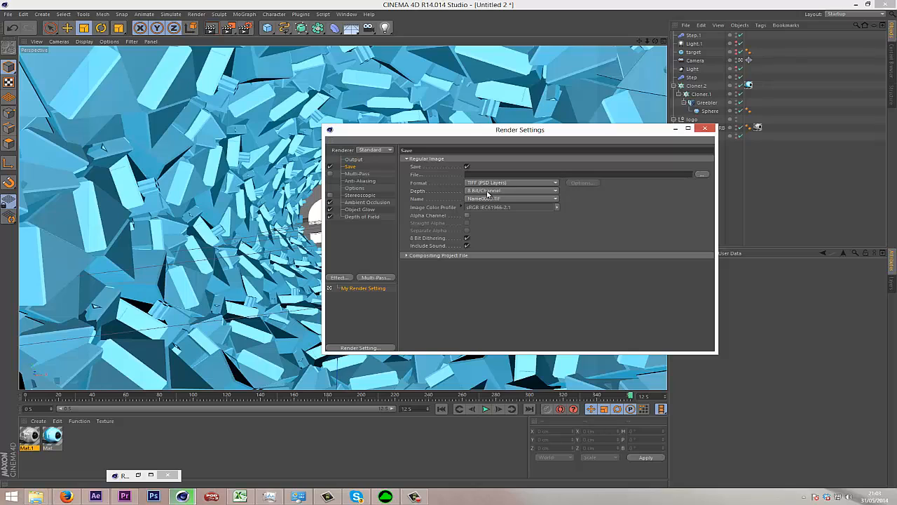
pyautogui.click(490, 192)
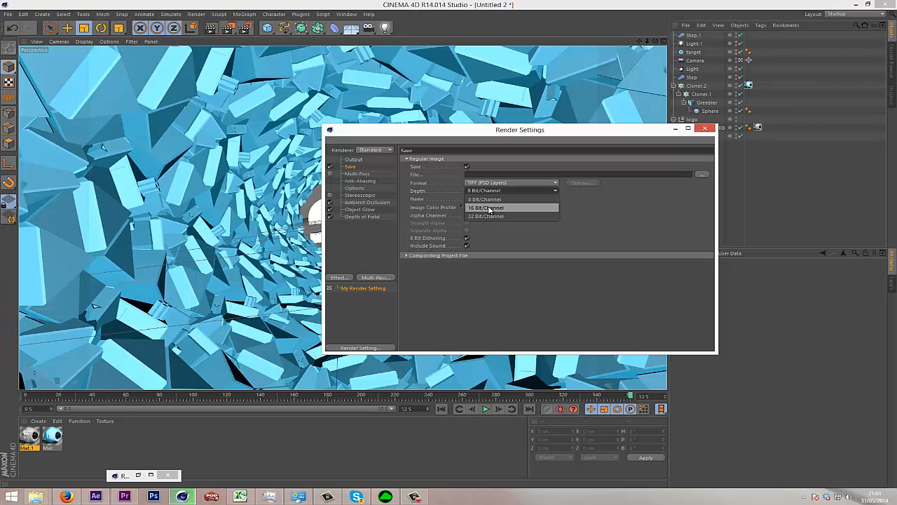
pyautogui.click(492, 208)
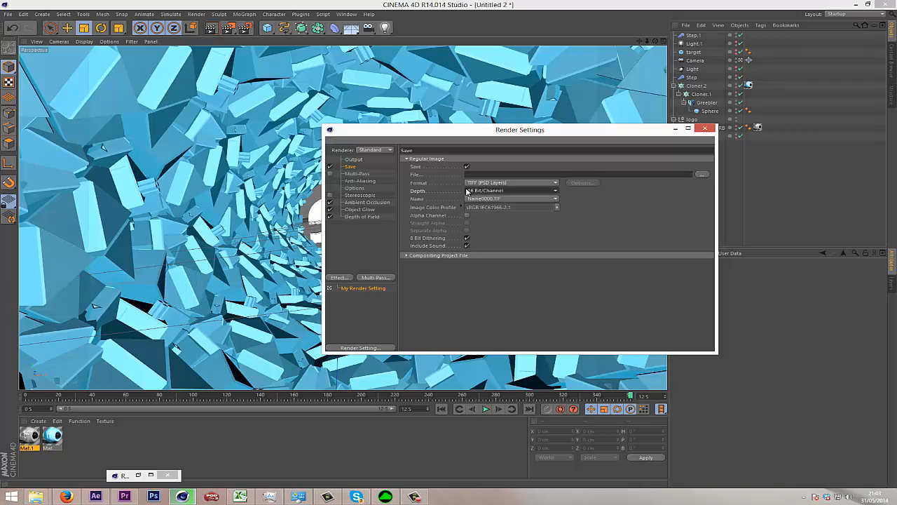
# Enable the alpha channel for the saved render image, keeping the TIFF (PSD Layers) format.
pyautogui.click(515, 184)
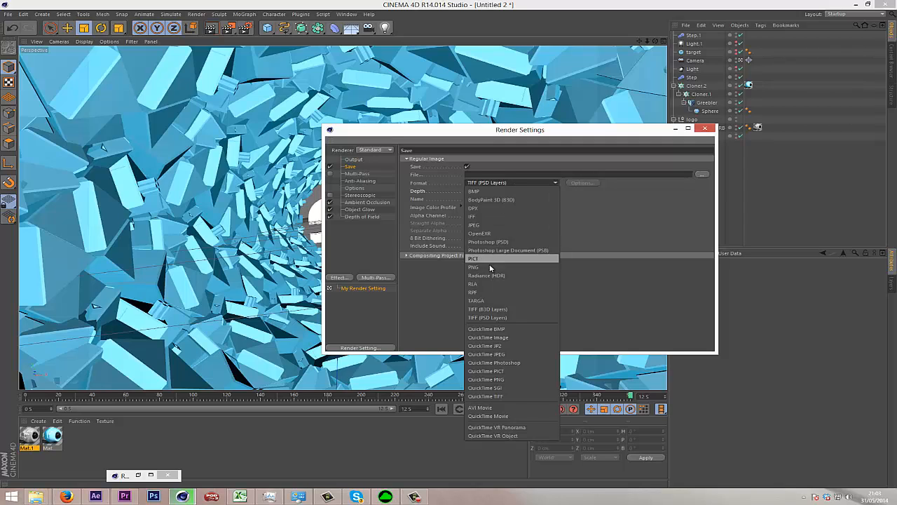
pyautogui.click(609, 218)
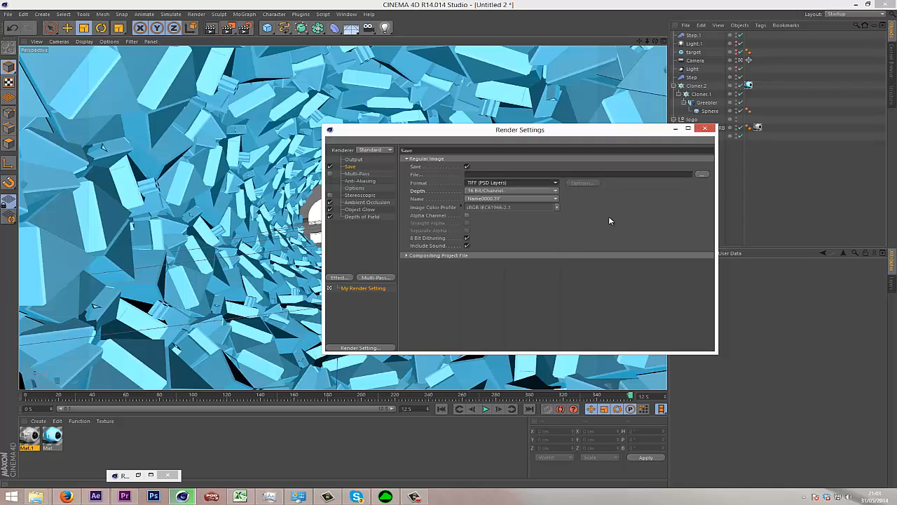
pyautogui.click(467, 215)
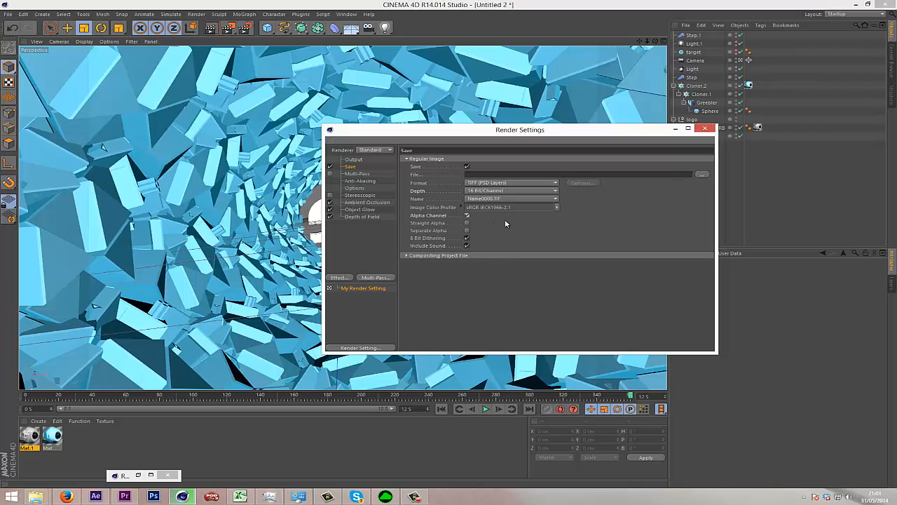
pyautogui.click(510, 183)
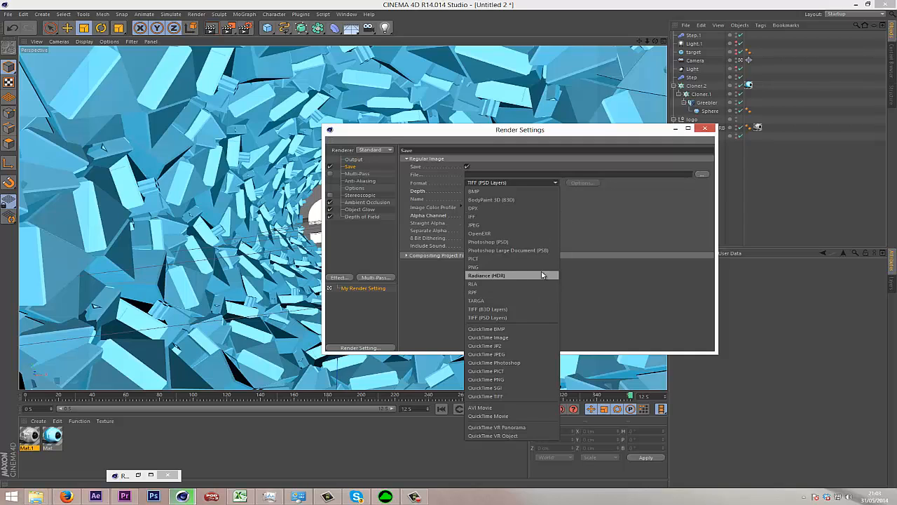
pyautogui.click(613, 222)
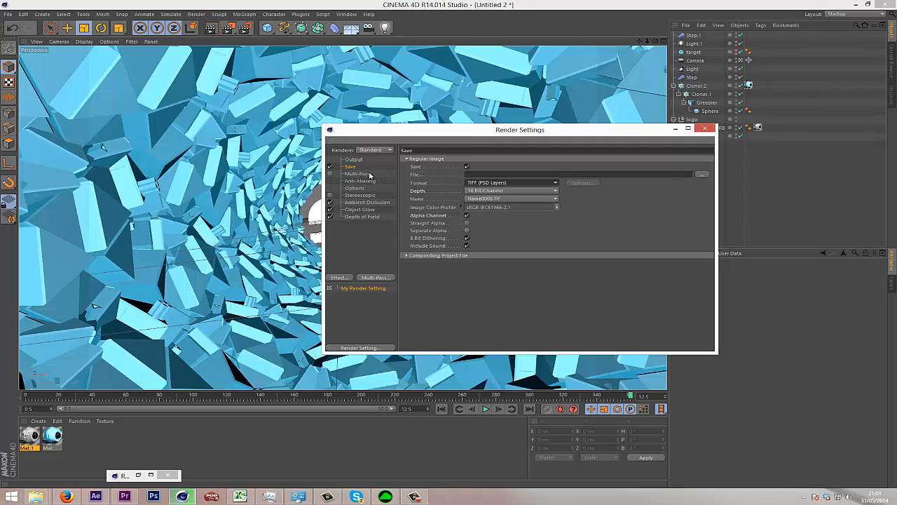
pyautogui.click(490, 183)
pyautogui.click(490, 183)
# Set the render settings' anti-aliasing to Best.
pyautogui.click(358, 181)
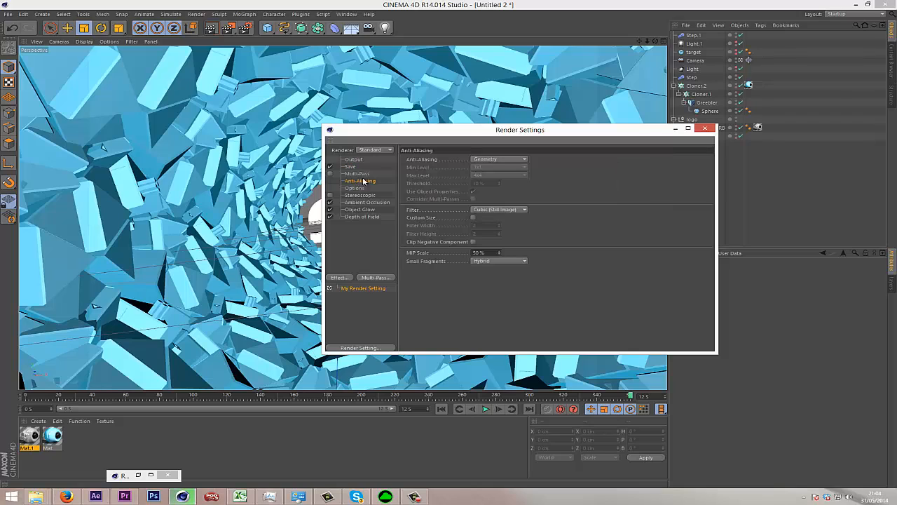
pyautogui.click(493, 161)
pyautogui.click(487, 184)
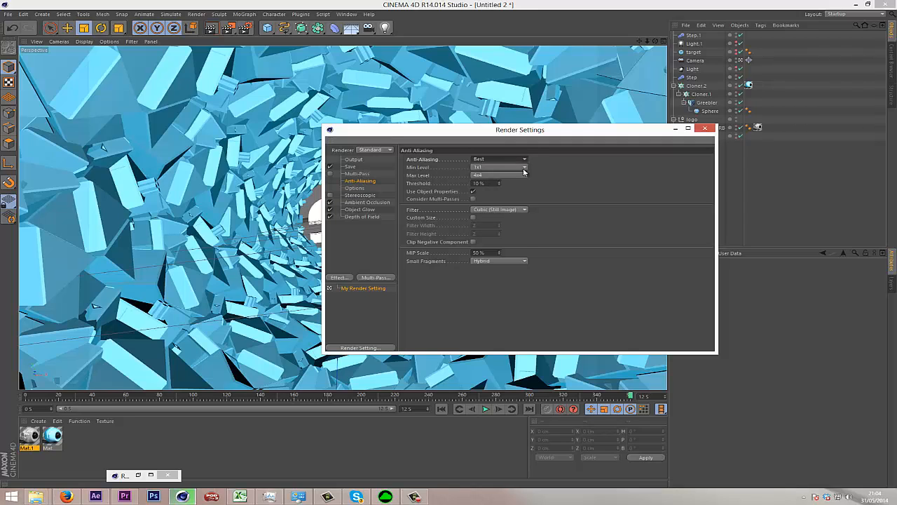
pyautogui.click(498, 161)
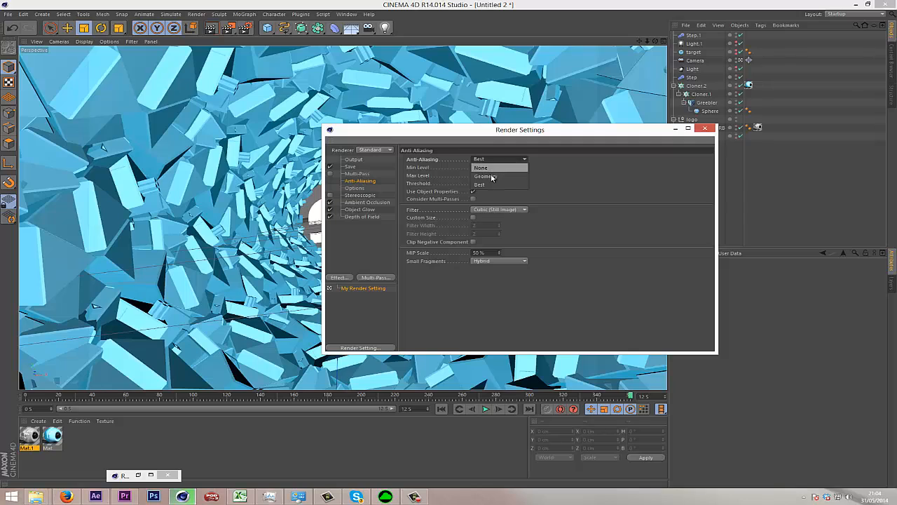
pyautogui.click(487, 176)
pyautogui.click(494, 159)
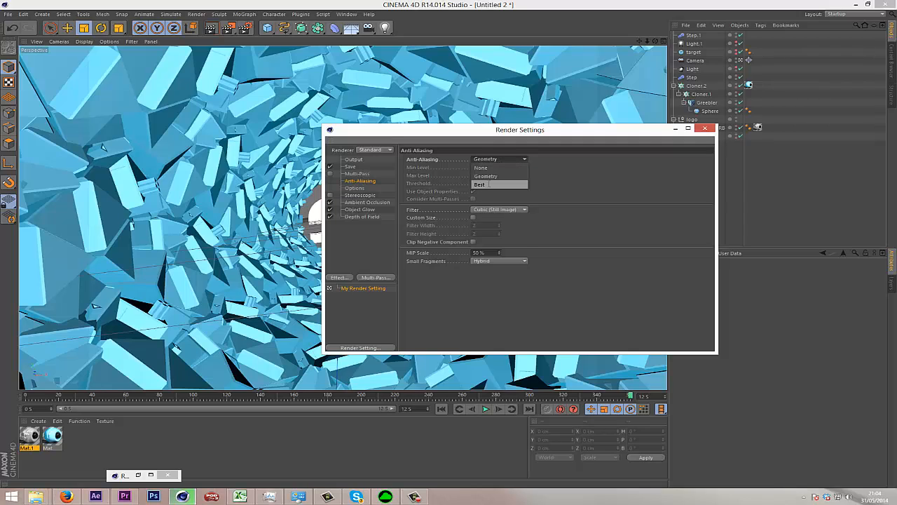
pyautogui.click(491, 184)
pyautogui.click(494, 160)
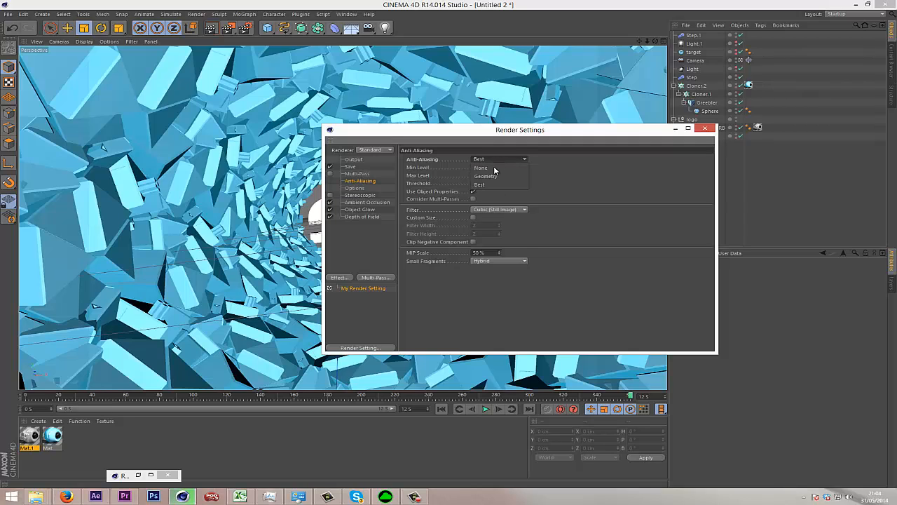
pyautogui.click(570, 178)
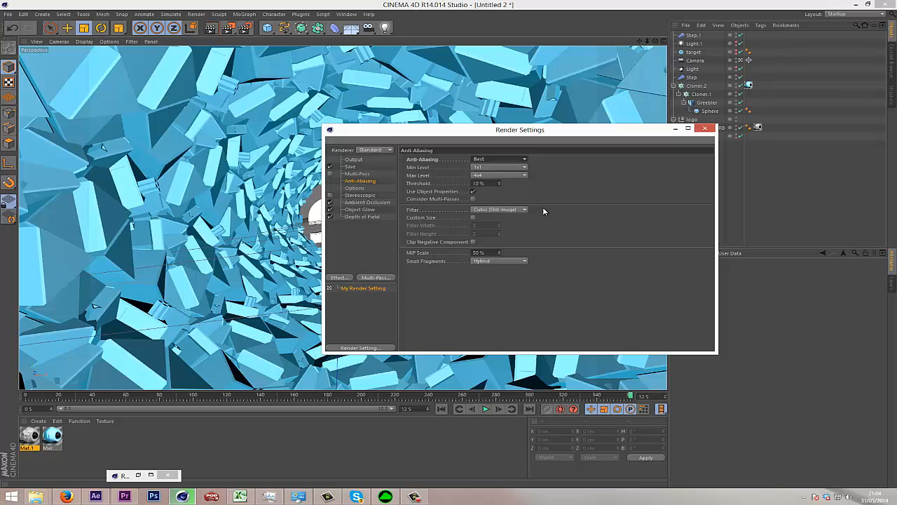
pyautogui.click(364, 202)
pyautogui.click(366, 211)
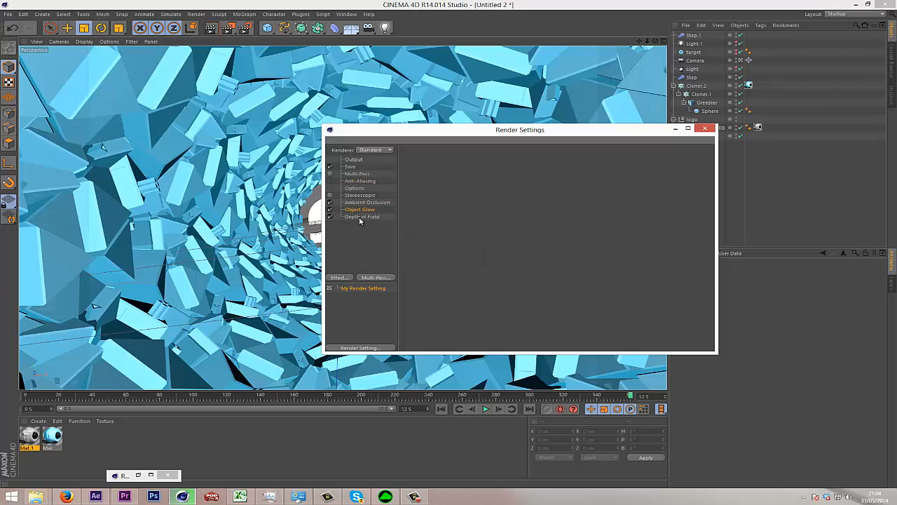
pyautogui.click(360, 218)
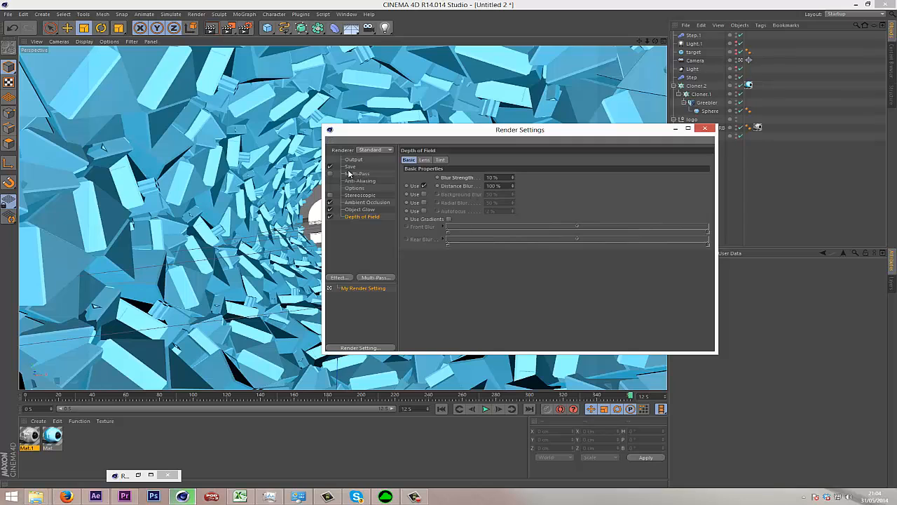
# Set the render output size to 1280 x 720 pixels with a resolution of 300 pixels per inch.
pyautogui.click(354, 160)
pyautogui.doubleClick(468, 166)
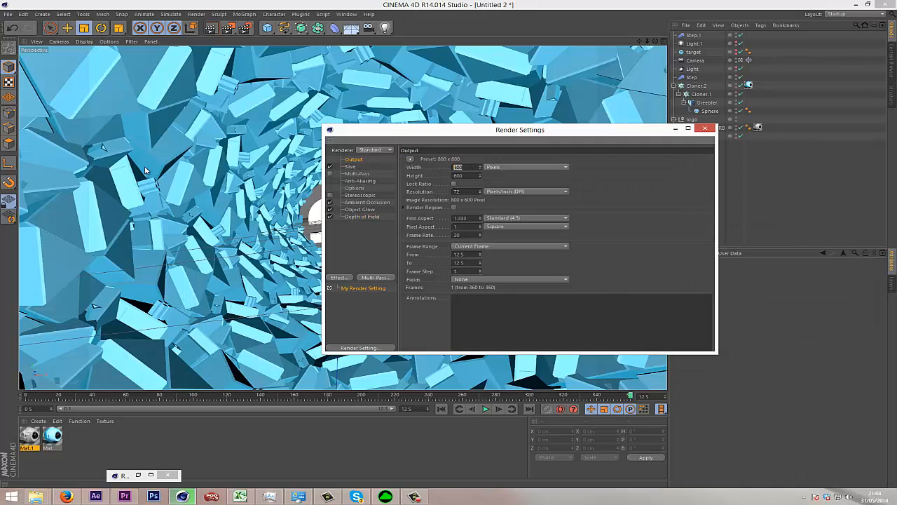
pyautogui.press('Tab')
pyautogui.write('7')
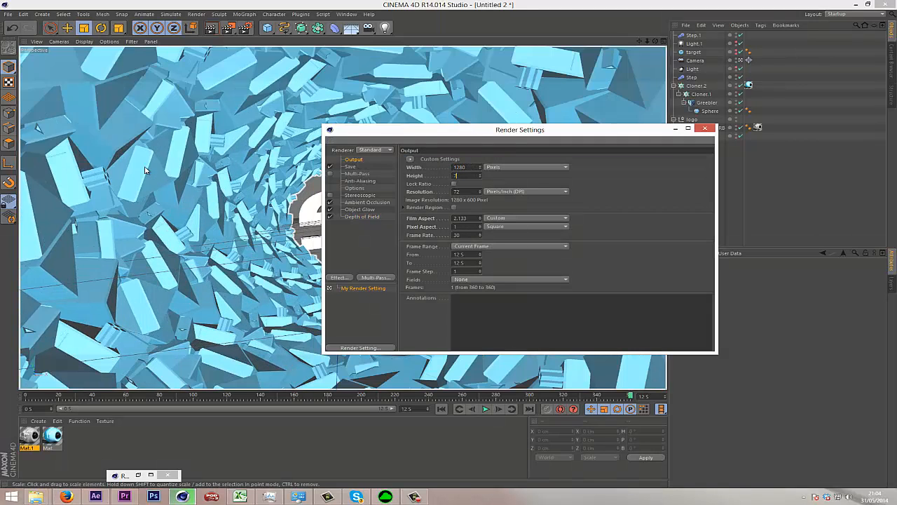
pyautogui.write('20')
pyautogui.press('Tab')
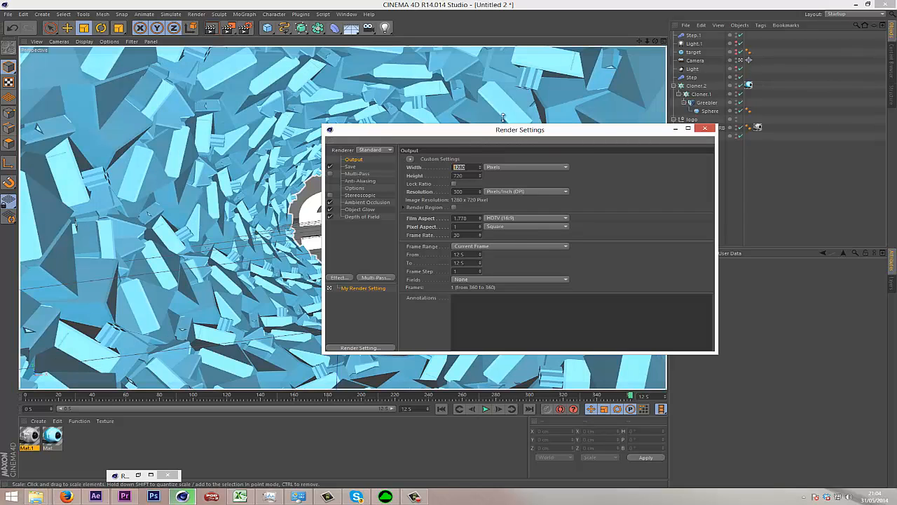
pyautogui.moveTo(469, 192); pyautogui.dragTo(406, 199)
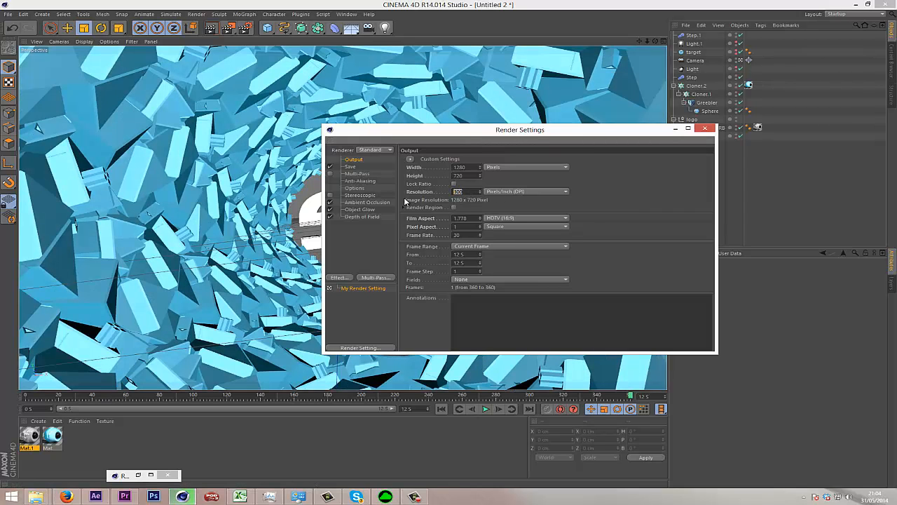
pyautogui.click(604, 198)
# Set the render output's frame range to Manual.
pyautogui.click(483, 250)
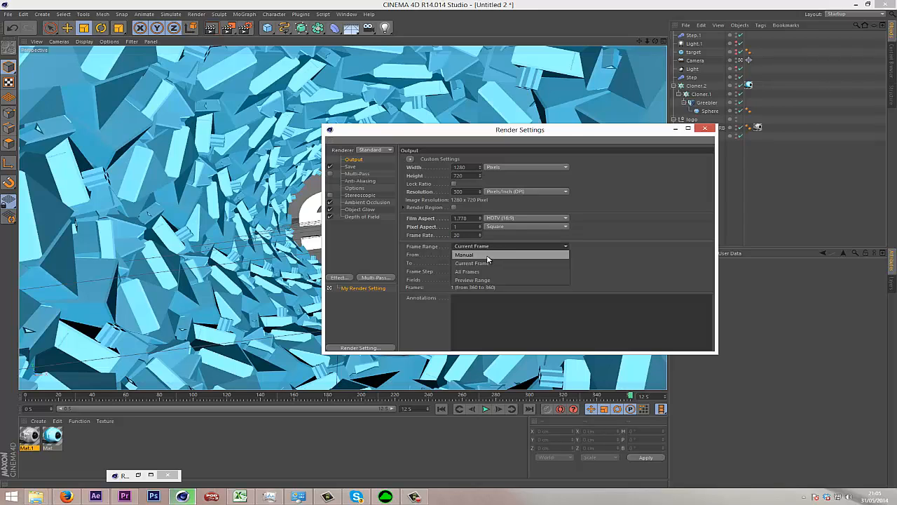
pyautogui.click(491, 255)
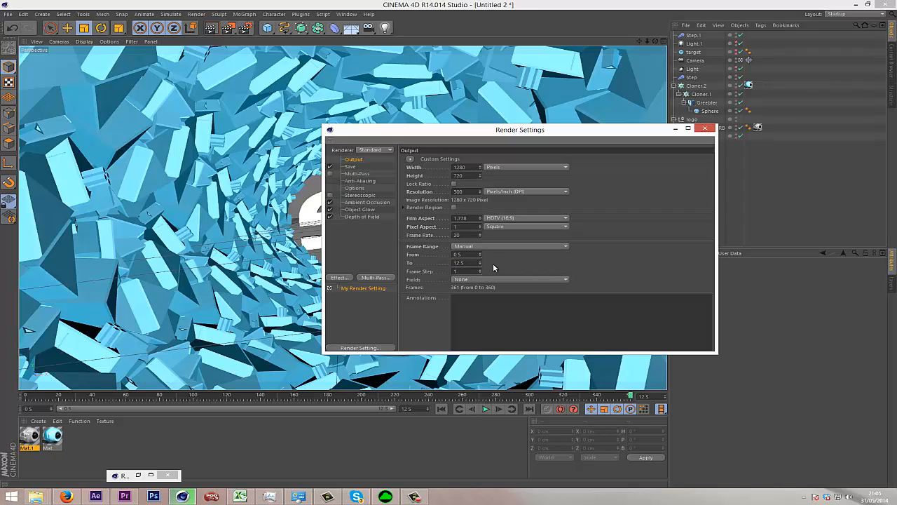
pyautogui.click(512, 249)
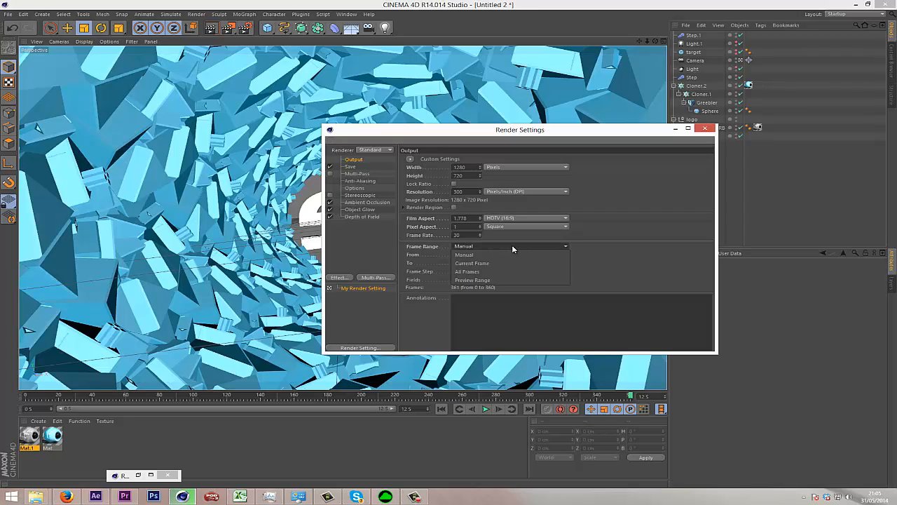
pyautogui.click(483, 271)
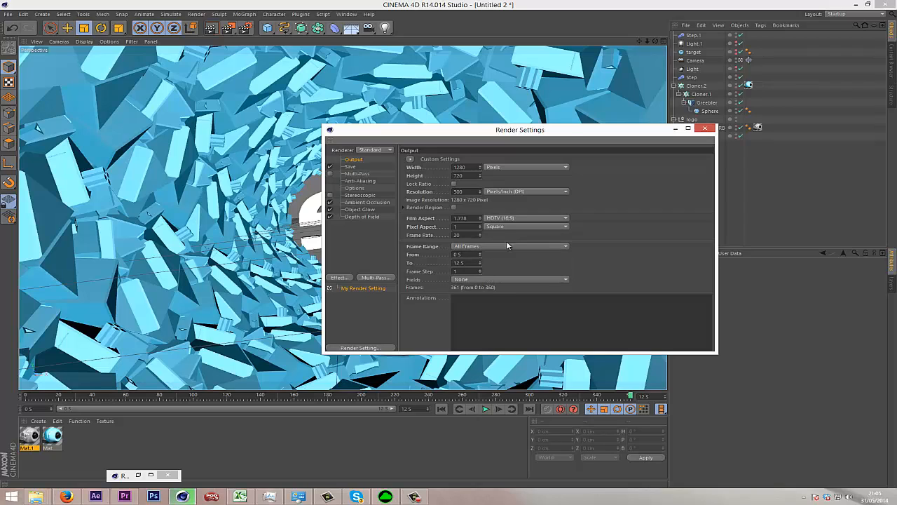
pyautogui.click(504, 245)
pyautogui.click(512, 255)
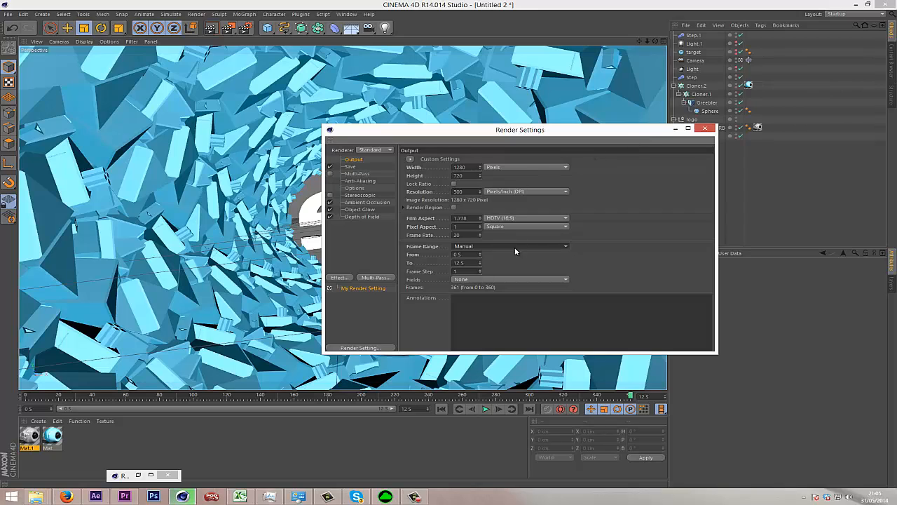
pyautogui.click(515, 247)
pyautogui.click(630, 269)
# Browse for the regular image's save location and go to the Graphics\tuts folder on the Data (E:) drive.
pyautogui.moveTo(456, 139); pyautogui.dragTo(447, 165)
pyautogui.click(343, 193)
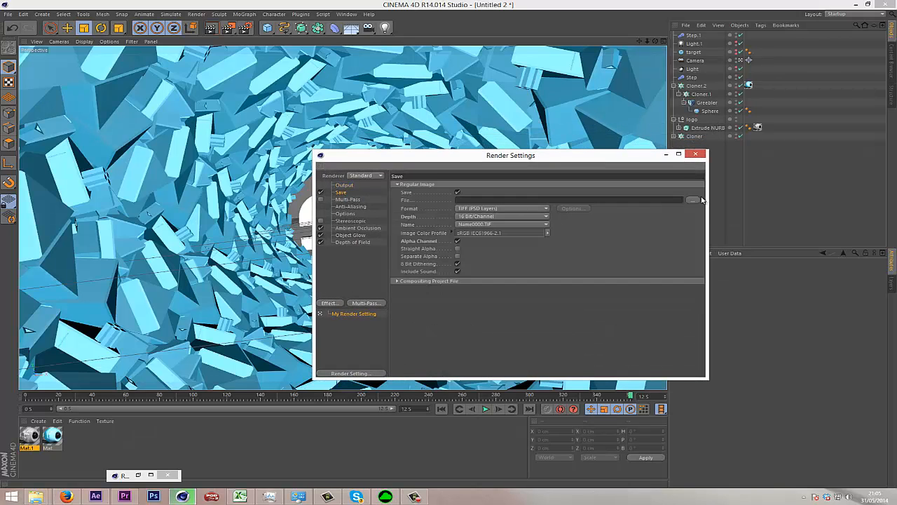
pyautogui.click(692, 200)
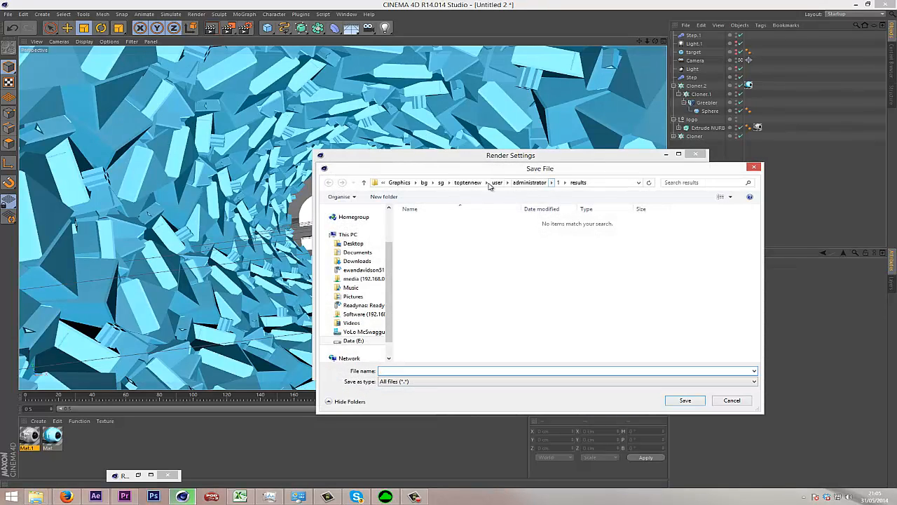
pyautogui.click(424, 182)
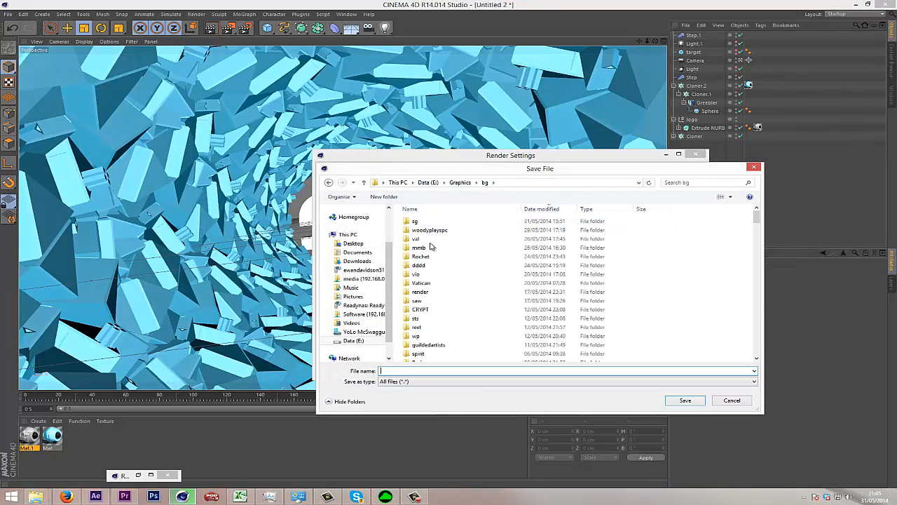
pyautogui.click(424, 183)
pyautogui.doubleClick(456, 231)
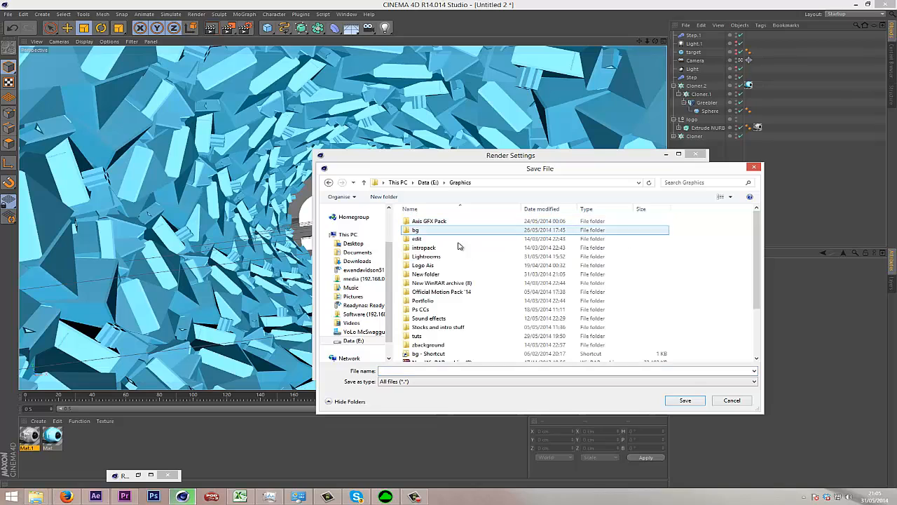
pyautogui.press('t')
pyautogui.press('Return')
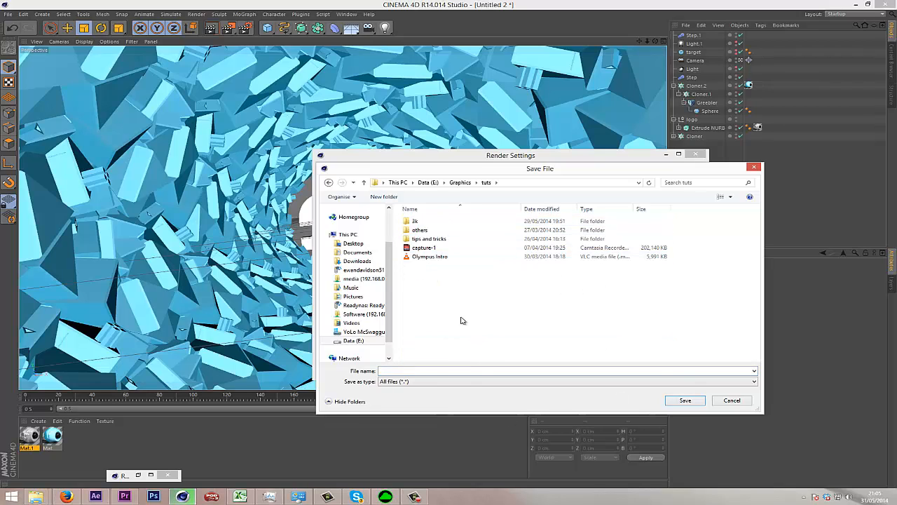
# Create a folder named "intro tutorial" inside tuts and open it.
pyautogui.hotkey('ctrl', 'shift', 'n')
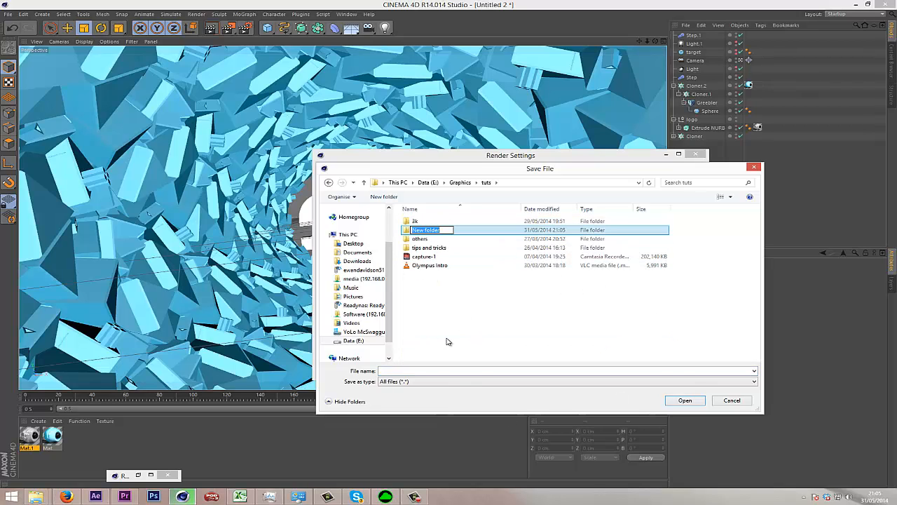
pyautogui.write('intro tutorial')
pyautogui.press('Return')
pyautogui.press('Return')
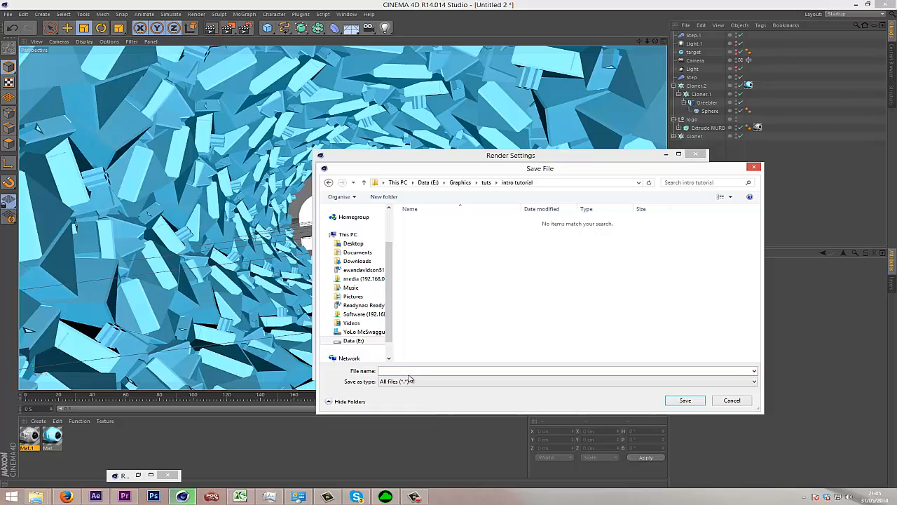
# Save the render output path with the file name 1syn, check the output settings, and close the render settings.
pyautogui.click(442, 370)
pyautogui.write('1syn')
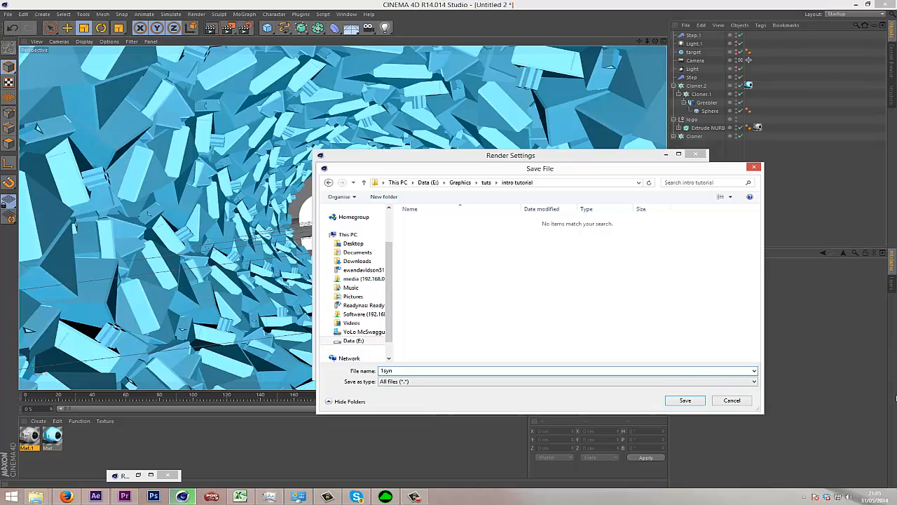
pyautogui.click(686, 400)
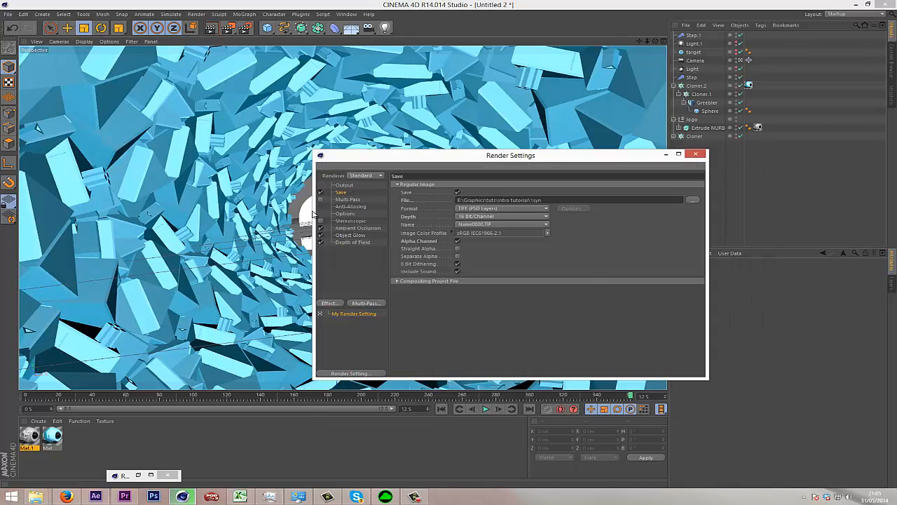
pyautogui.click(351, 187)
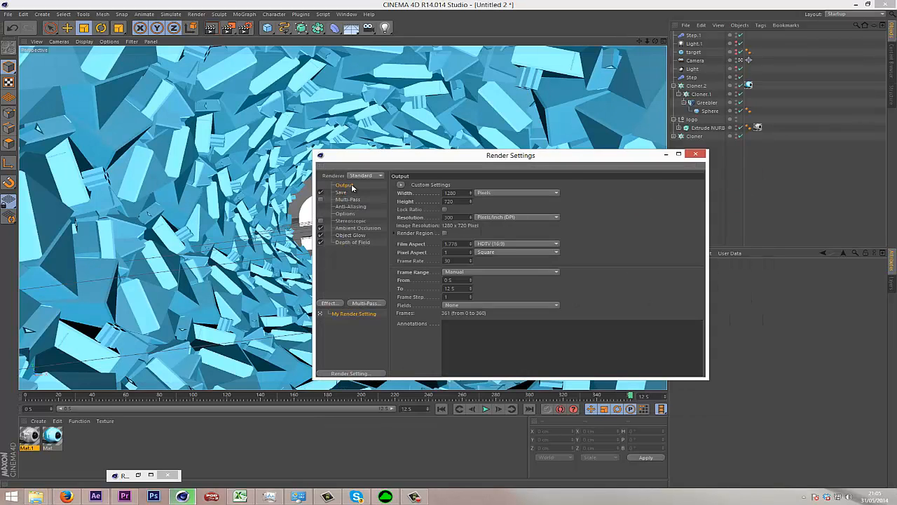
pyautogui.click(695, 154)
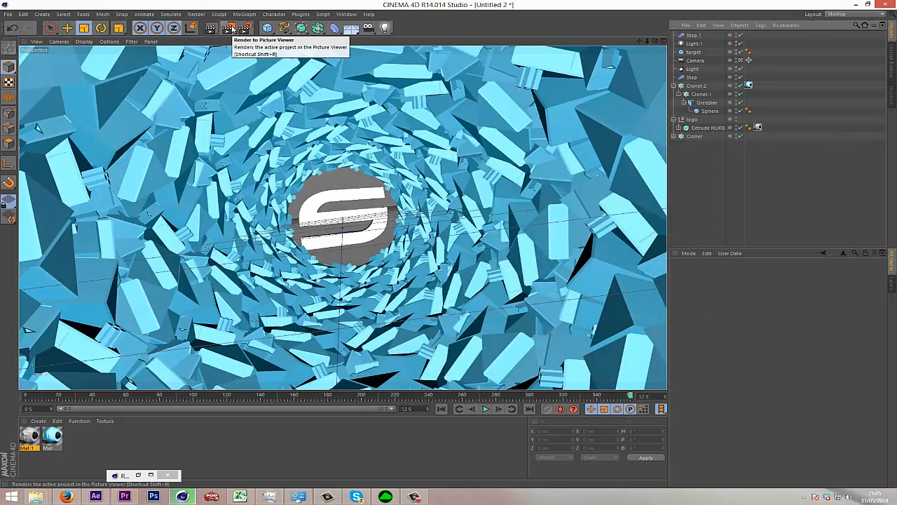